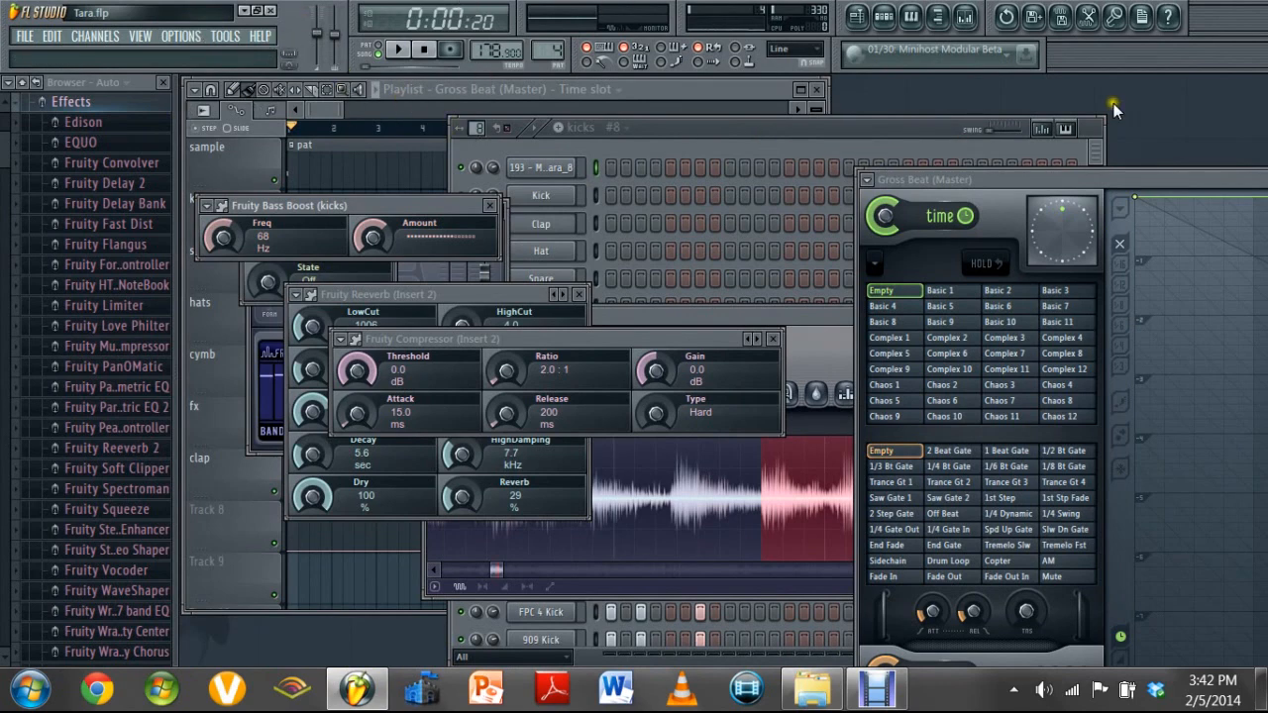
Move the Gross Beat window clear of the other plugin windows and bring the playlist to the front
mouse_move(1060, 179)
mouse_down()
mouse_move(518, 168)
mouse_move(511, 145)
mouse_move(526, 142)
mouse_up()
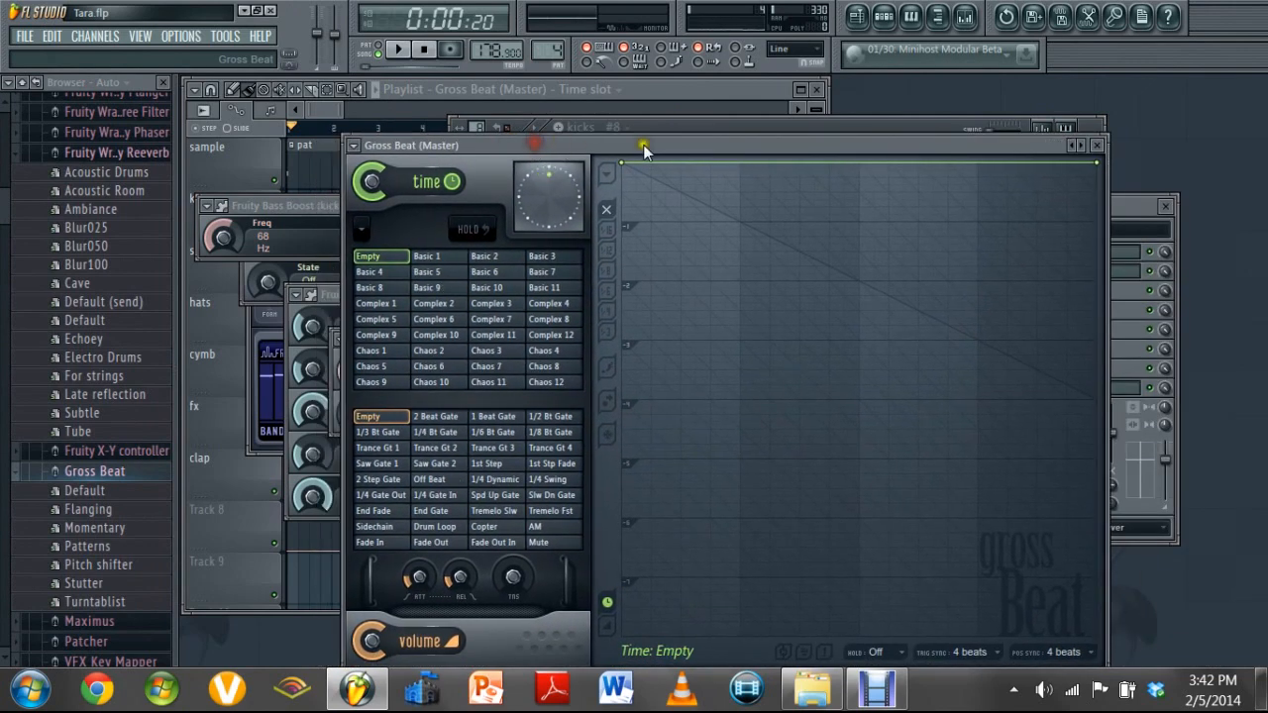
click(701, 120)
mouse_move(701, 90)
mouse_down()
mouse_move(738, 116)
mouse_move(761, 103)
mouse_move(740, 110)
mouse_move(699, 89)
mouse_up()
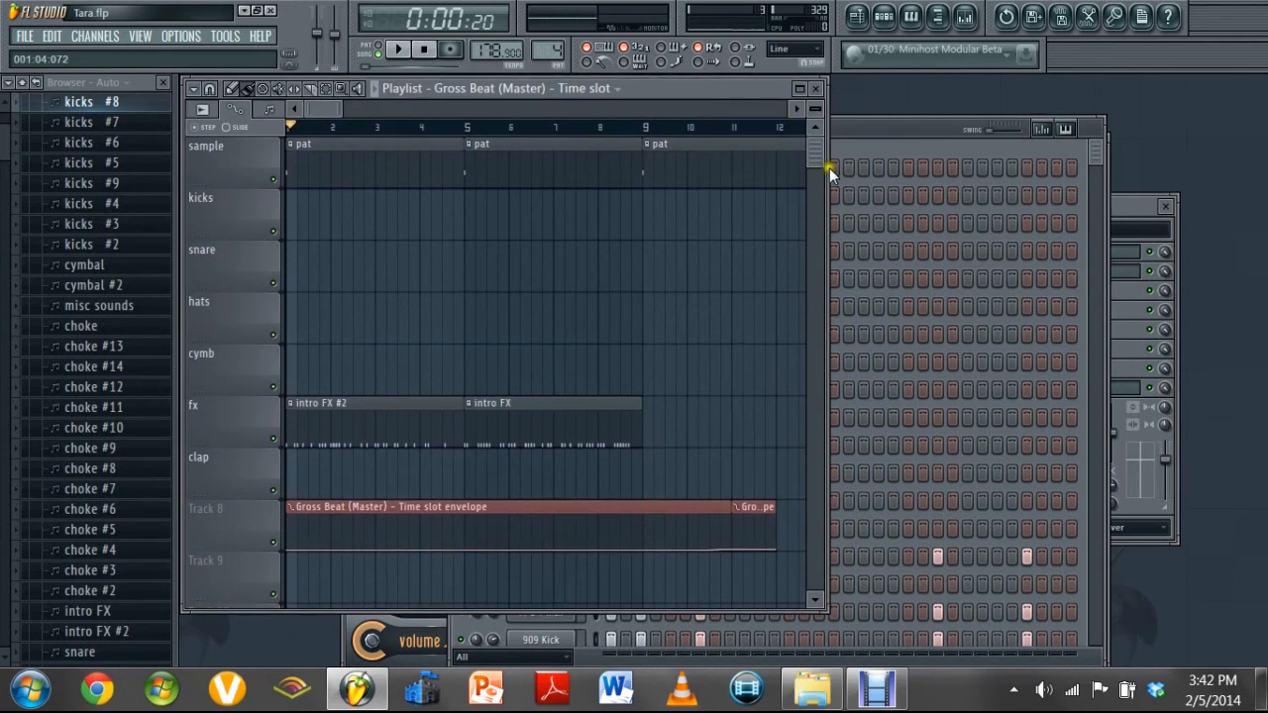
Play the song's intro from the start, stop it, and examine the Gross Beat time slot automation clips on Track 8
drag(813, 155, 812, 164)
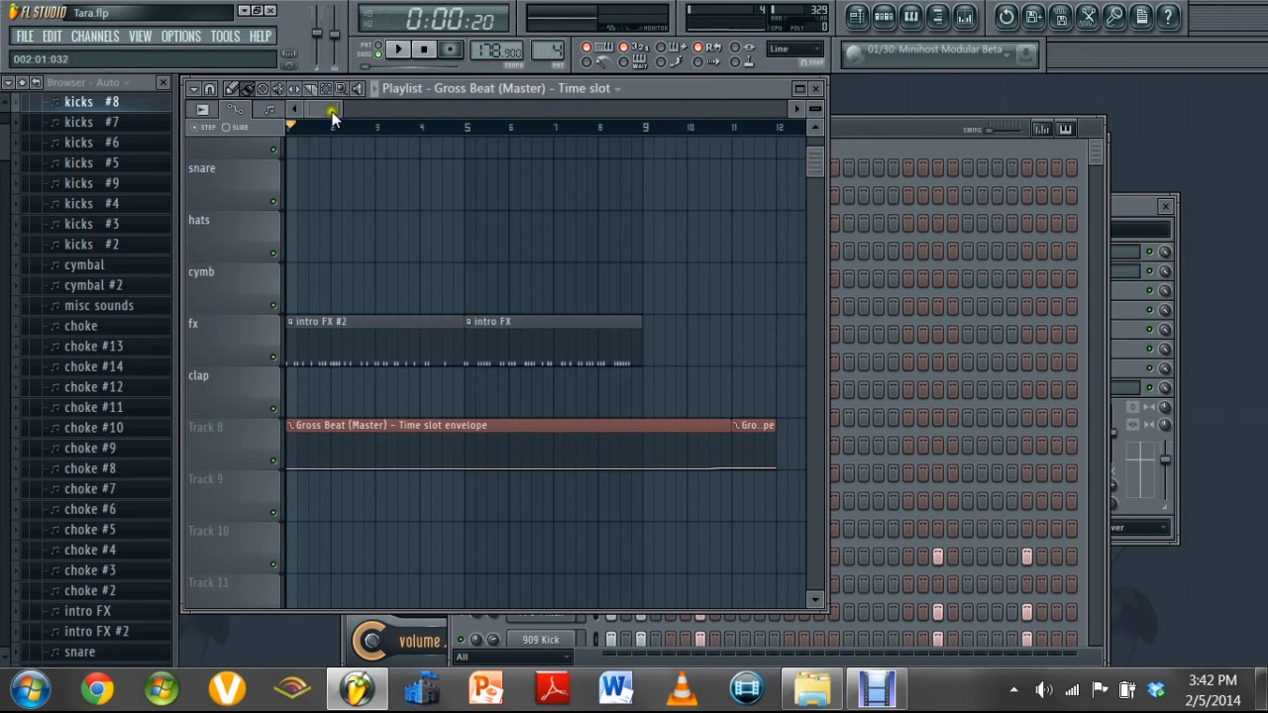
drag(333, 113, 317, 133)
mouse_move(820, 151)
mouse_down()
mouse_move(818, 182)
mouse_move(807, 104)
mouse_move(719, 81)
mouse_up()
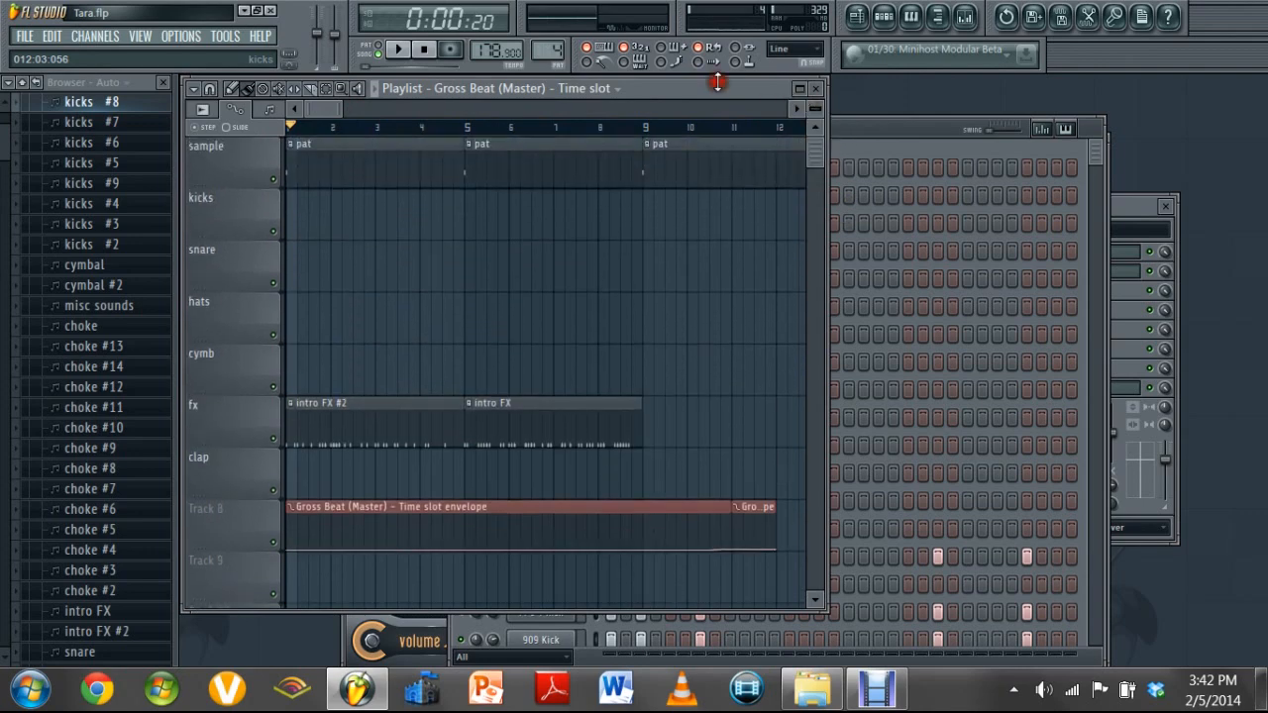
mouse_move(335, 110)
mouse_down()
mouse_move(401, 114)
mouse_move(353, 95)
mouse_move(326, 107)
mouse_up()
click(397, 52)
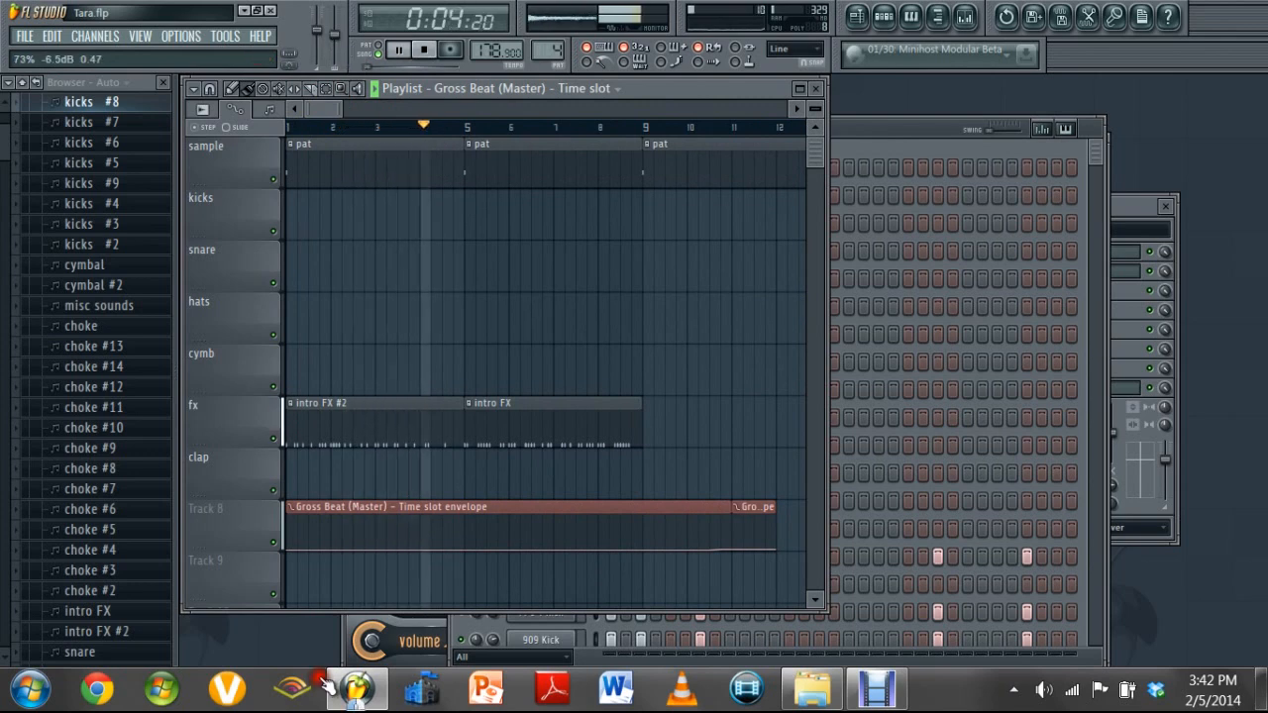
click(423, 51)
mouse_move(340, 112)
mouse_down()
mouse_move(388, 113)
mouse_move(345, 112)
mouse_up()
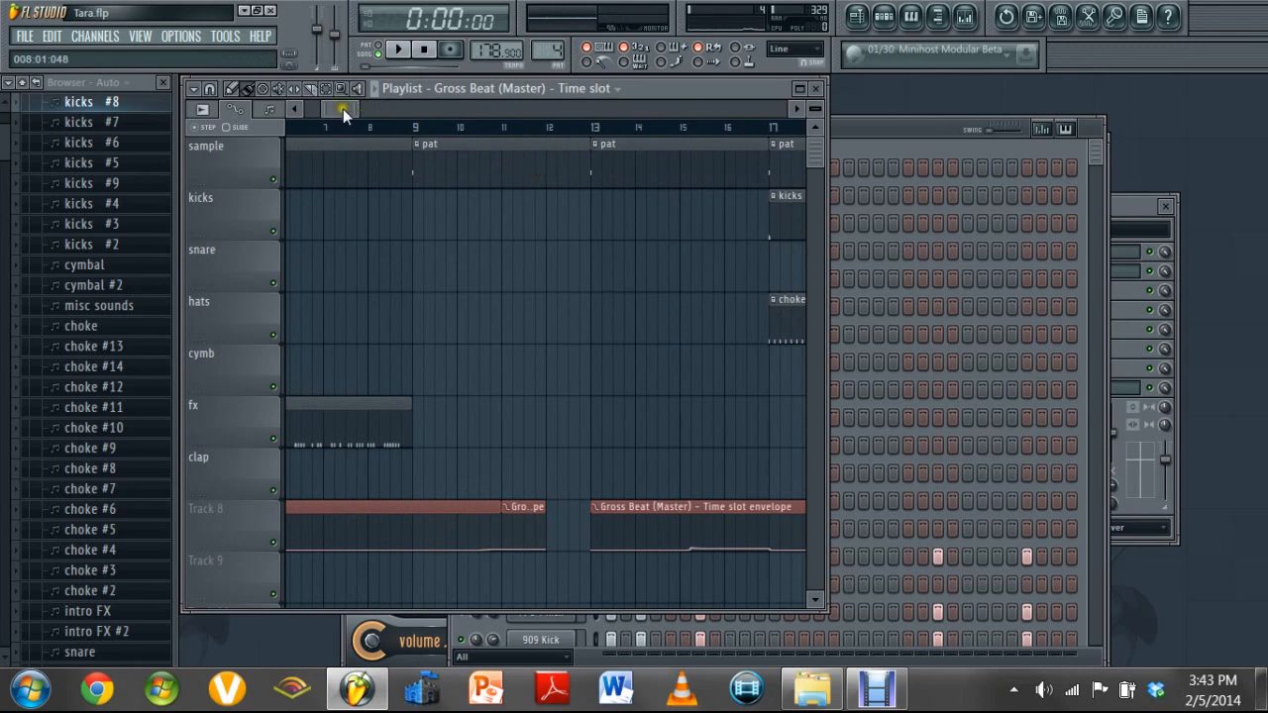
drag(343, 109, 315, 109)
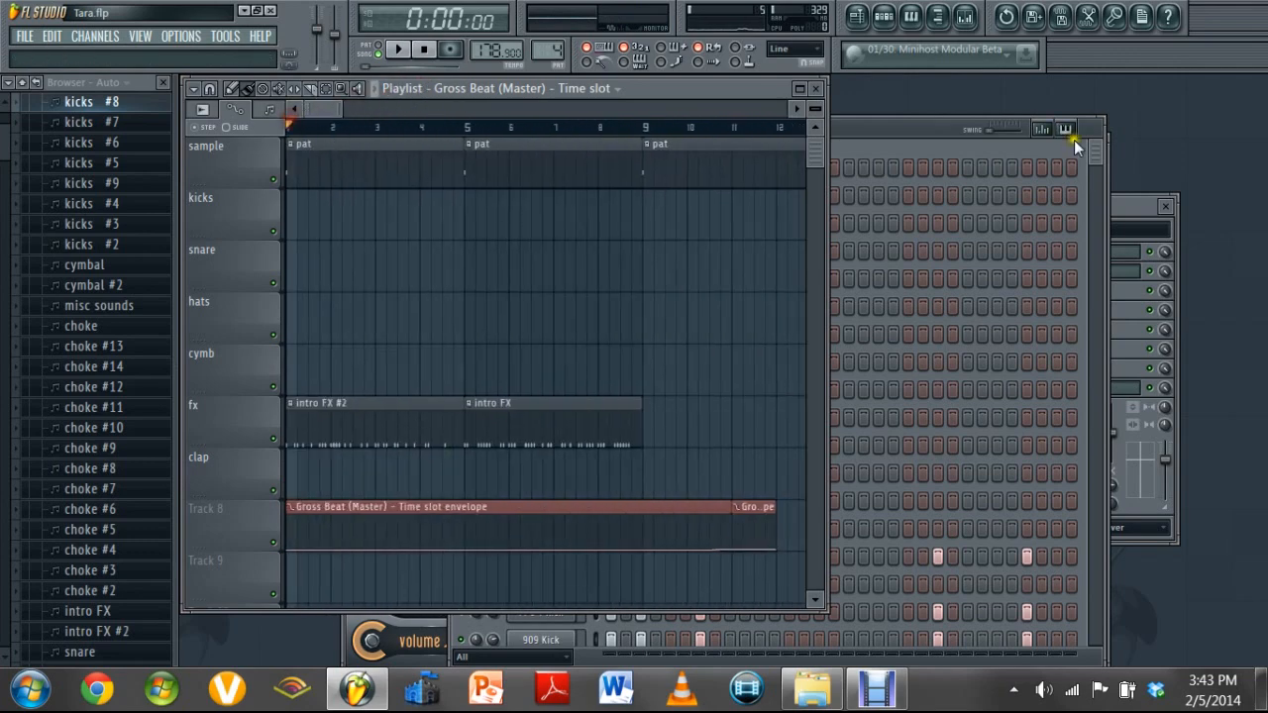
Open the Gross Beat effect from slot 2 of the Master mixer track and move its window higher
key(F6)
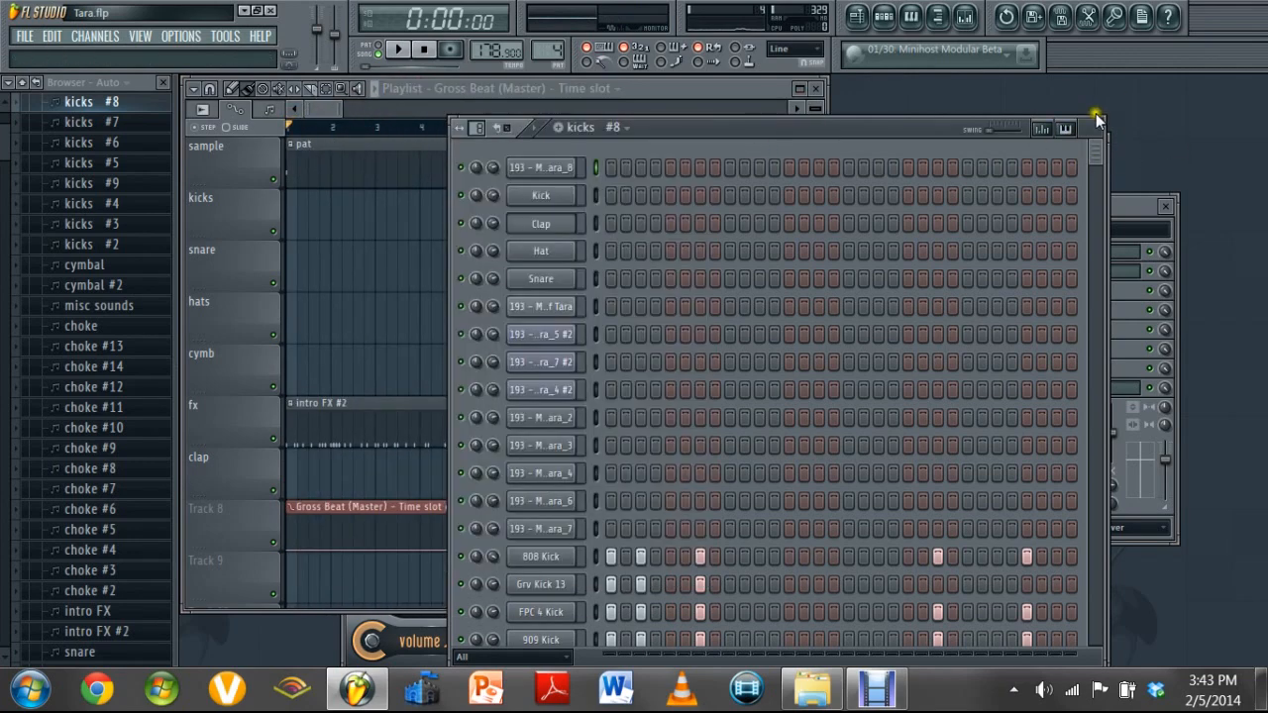
click(966, 18)
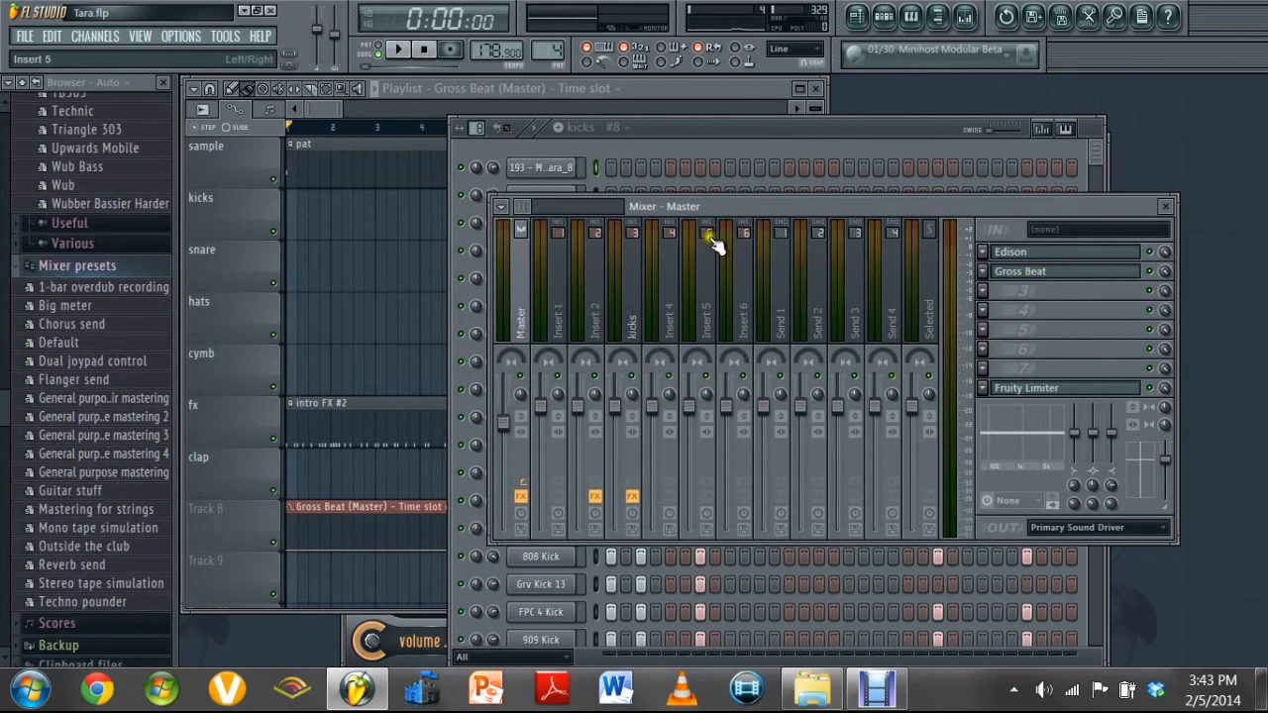
click(987, 280)
mouse_move(1010, 244)
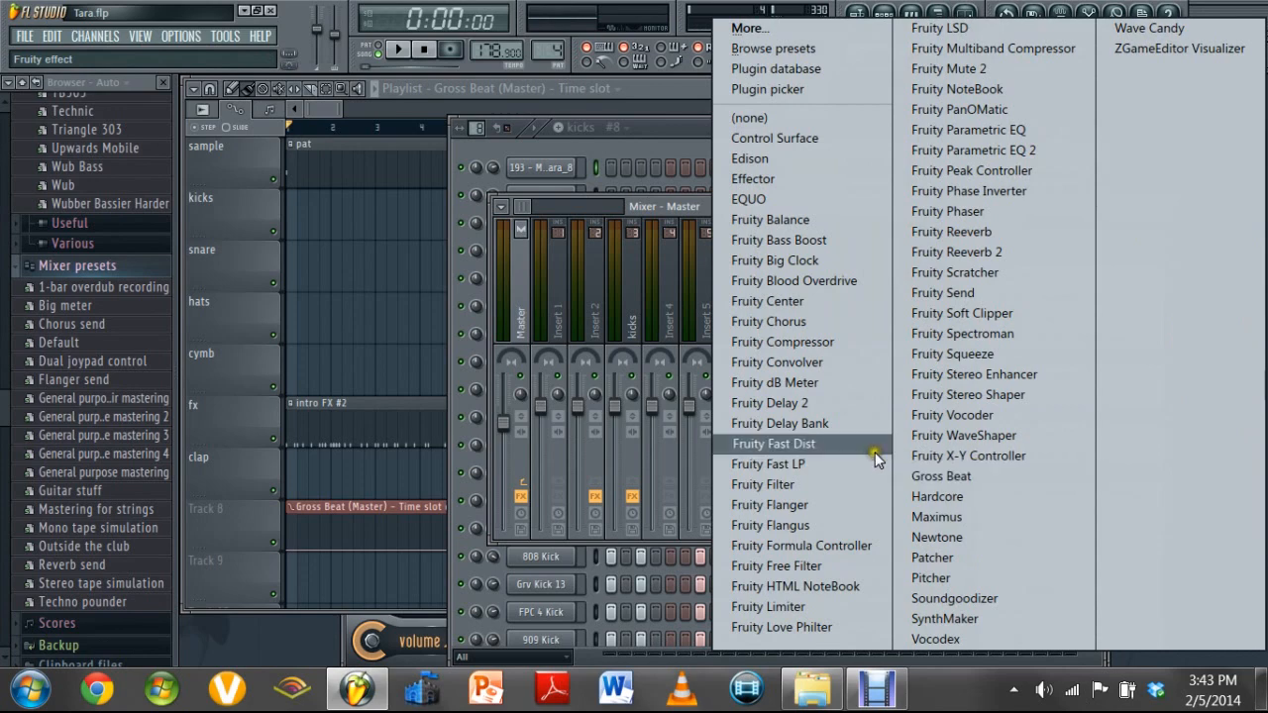
click(663, 204)
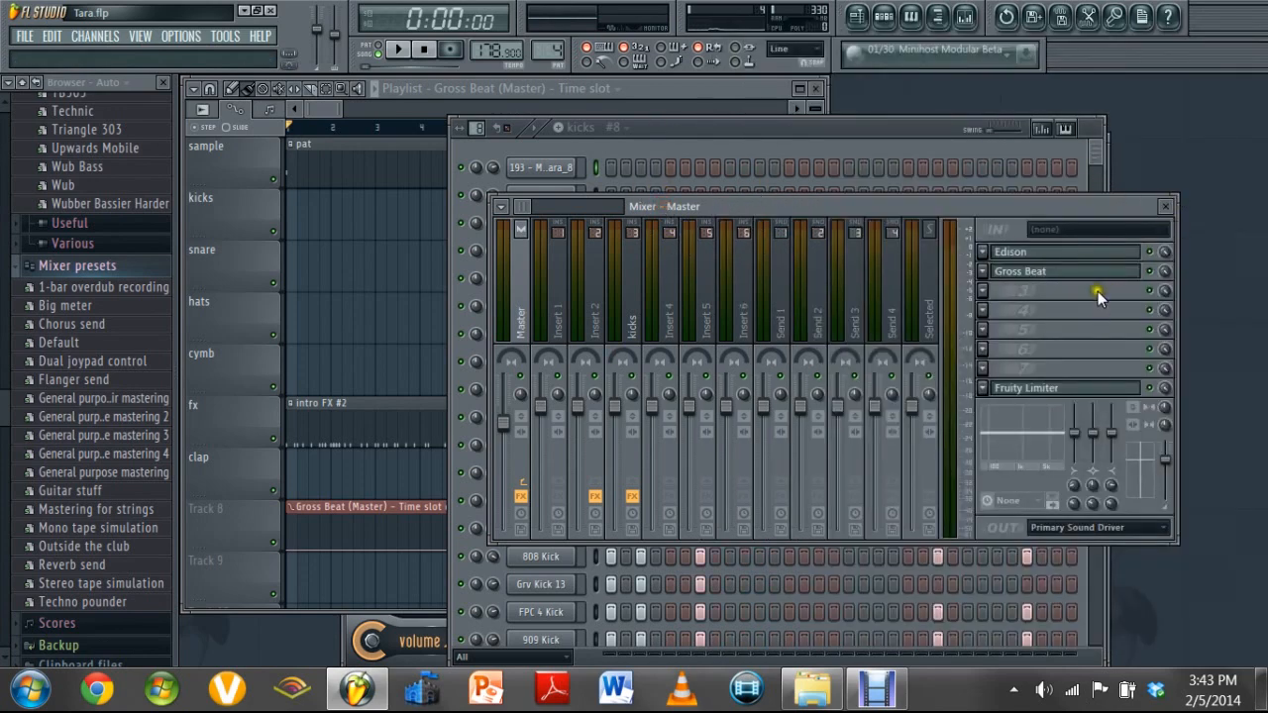
click(1065, 283)
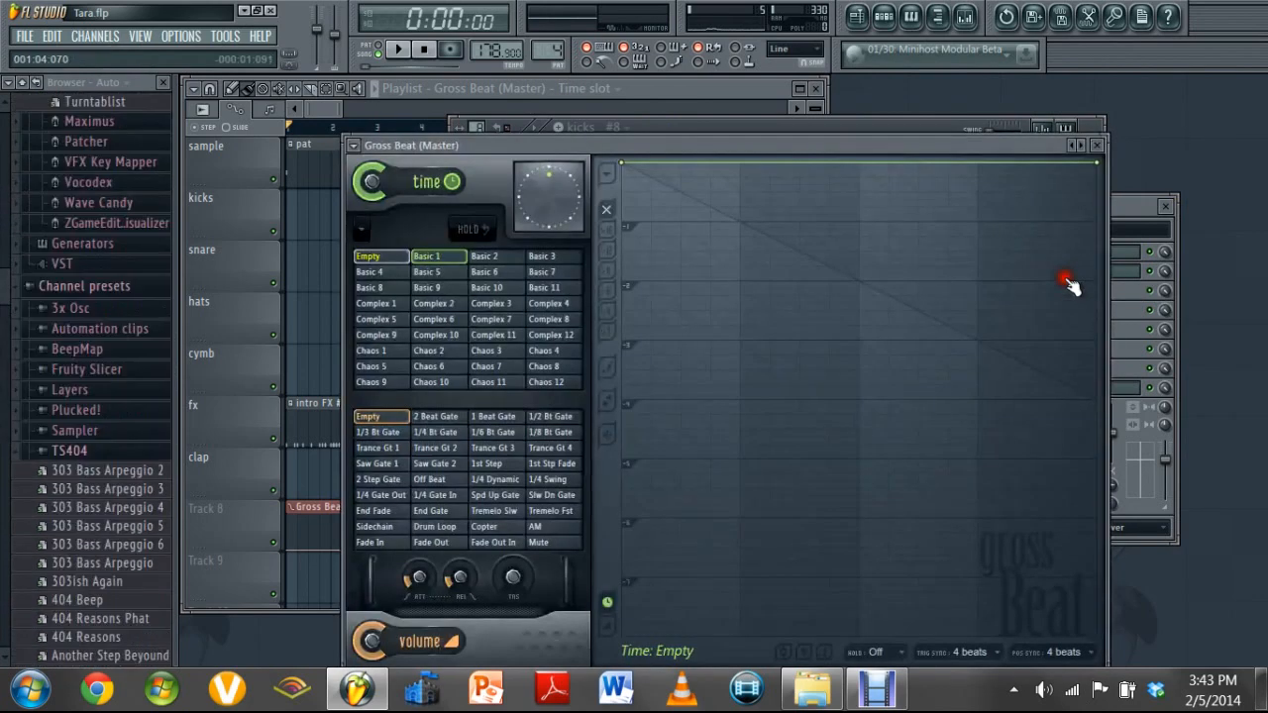
drag(804, 145, 806, 106)
Browse the Basic and Complex time slots in Gross Beat and compare their envelope patterns
click(486, 219)
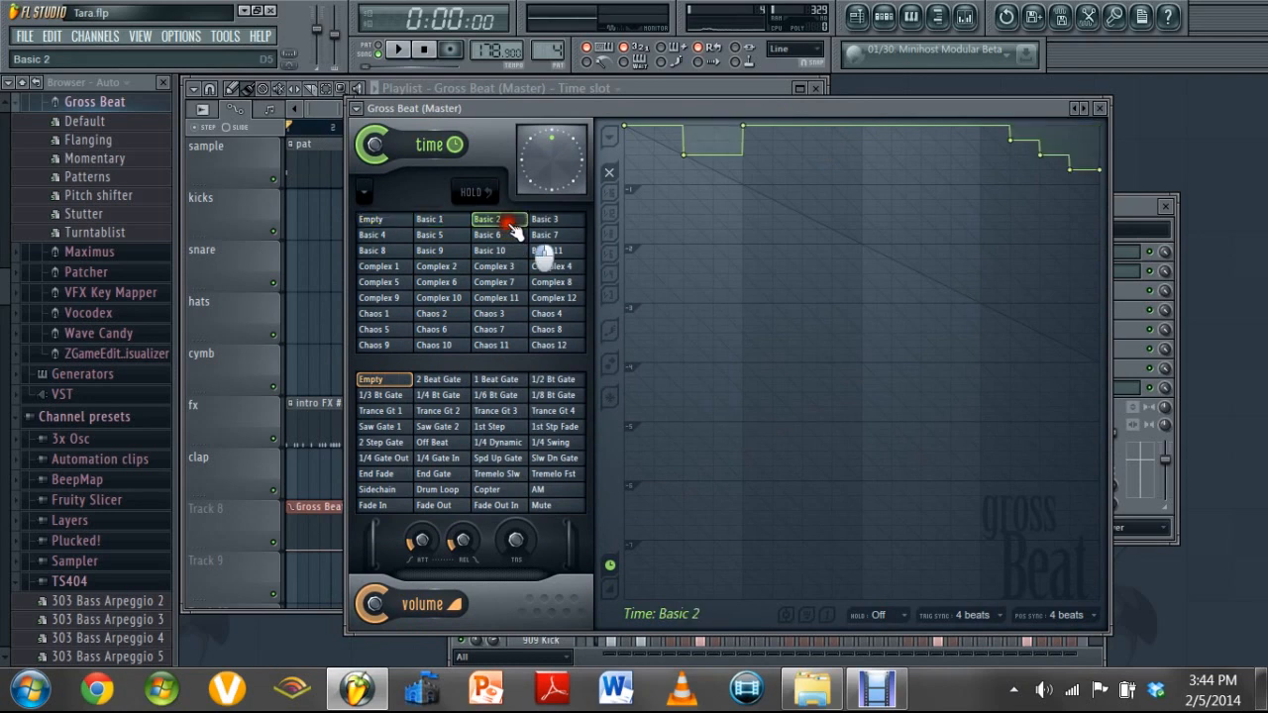
click(544, 219)
click(544, 235)
click(495, 238)
click(460, 249)
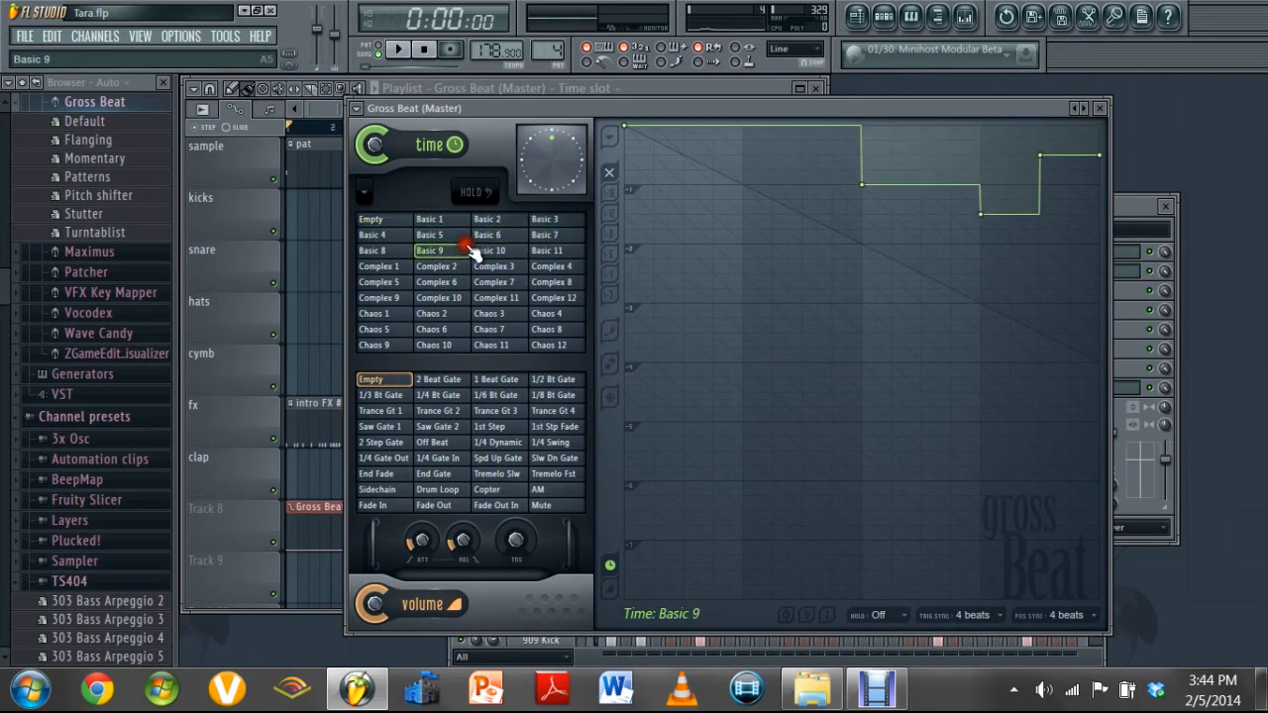
click(416, 236)
click(374, 235)
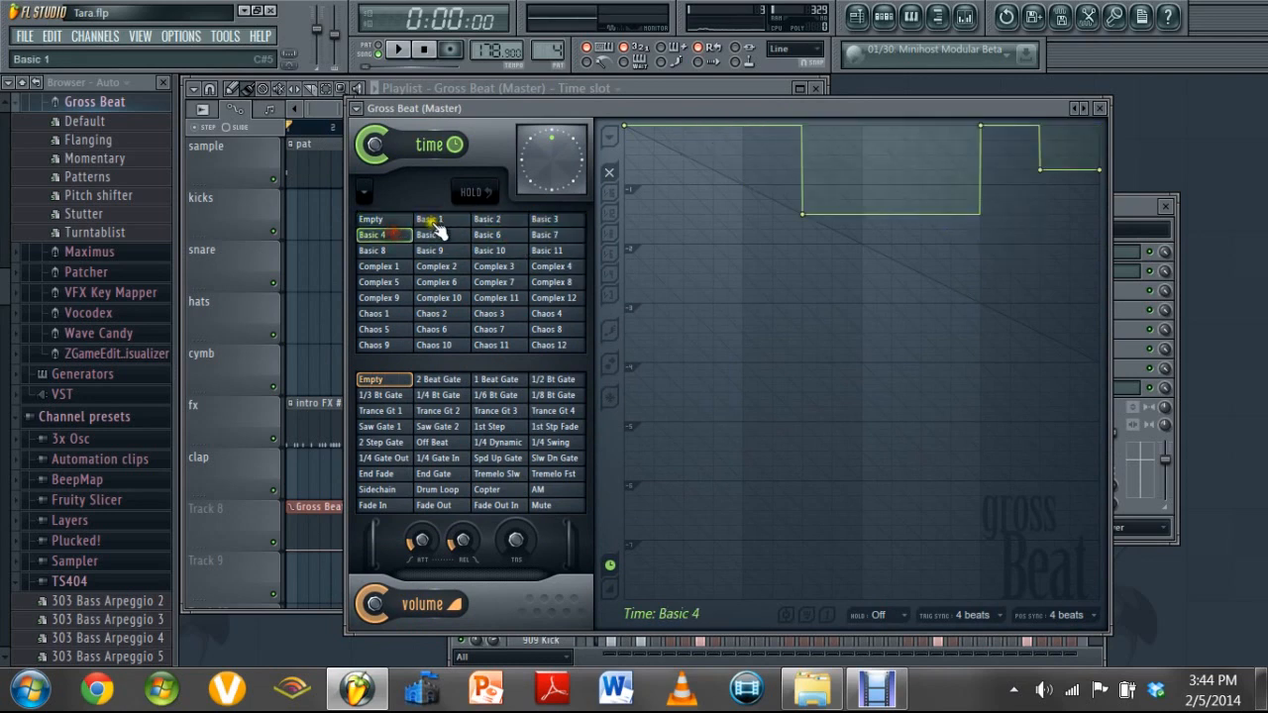
click(432, 222)
click(395, 252)
click(391, 267)
click(433, 269)
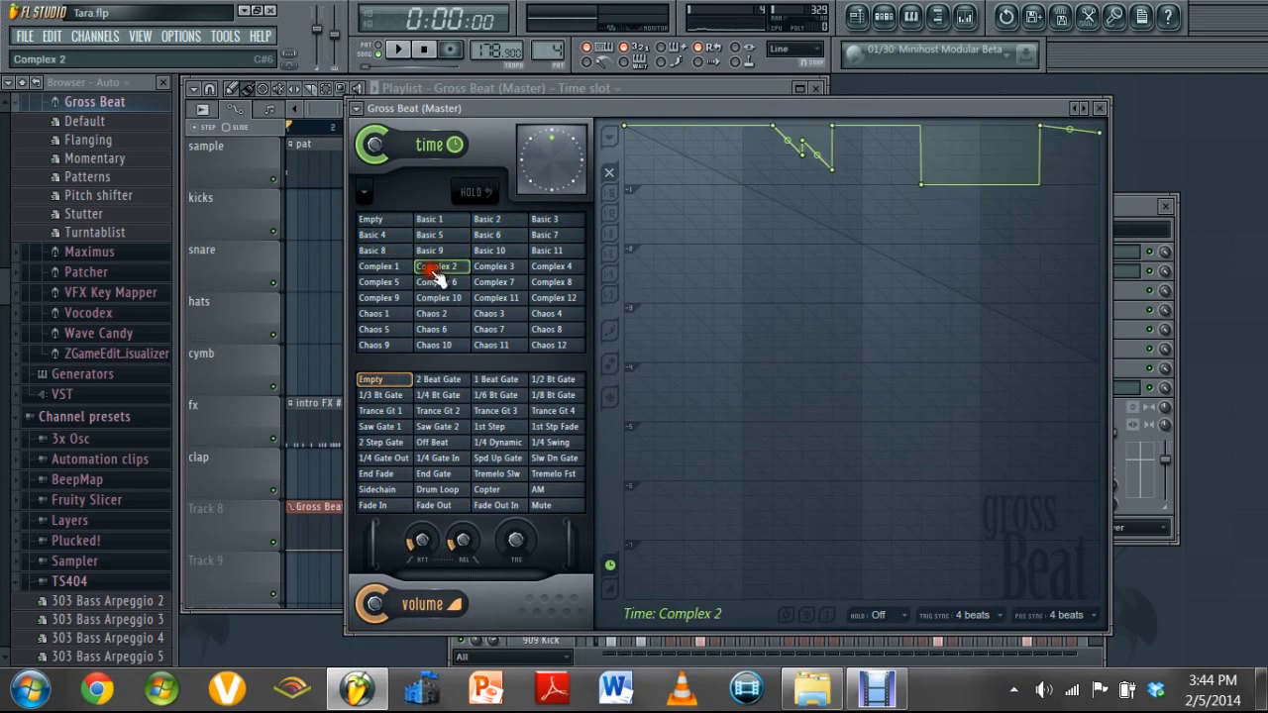
click(436, 281)
click(493, 265)
Select the Basic 1 time slot and view its options for creating an automation clip
click(443, 221)
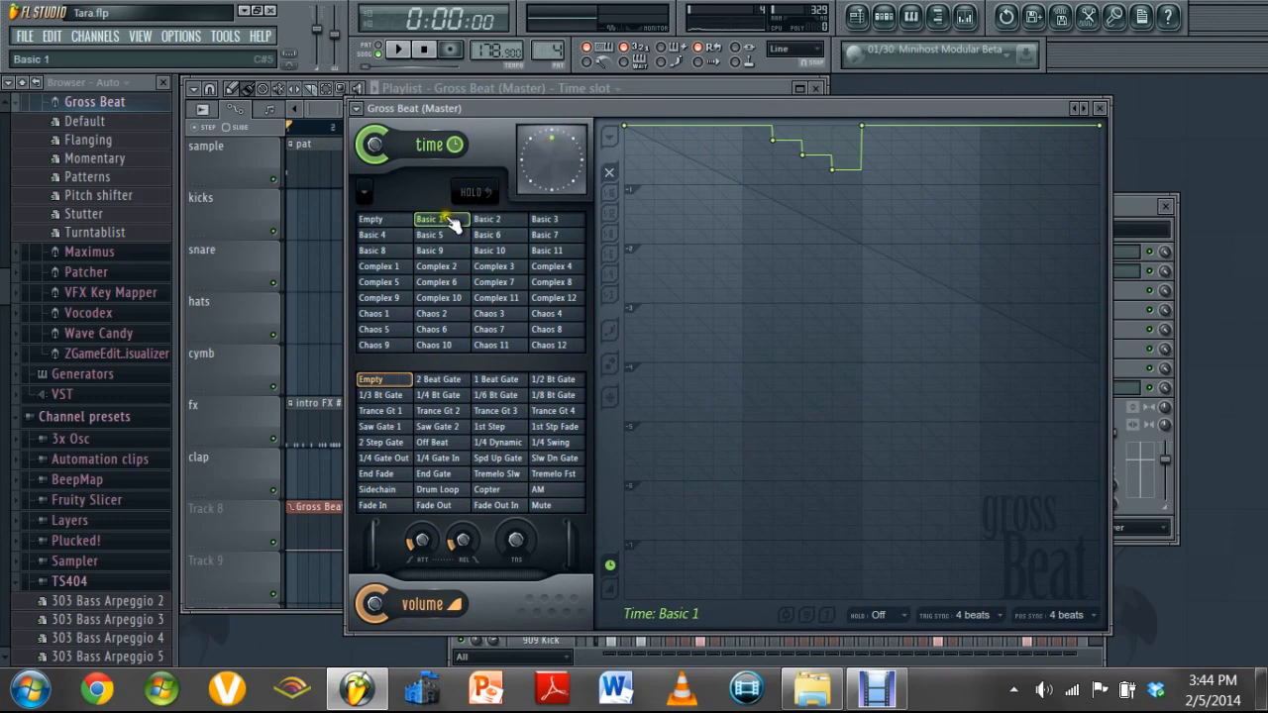
right_click(453, 223)
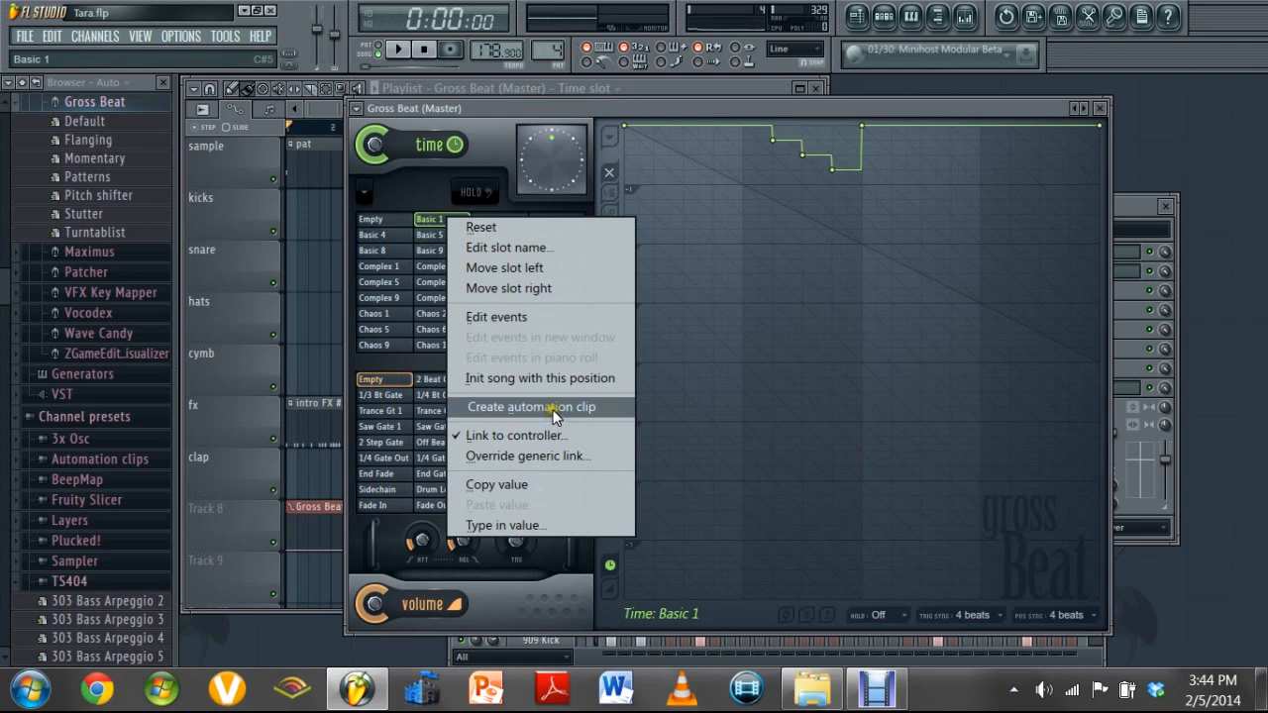
click(658, 116)
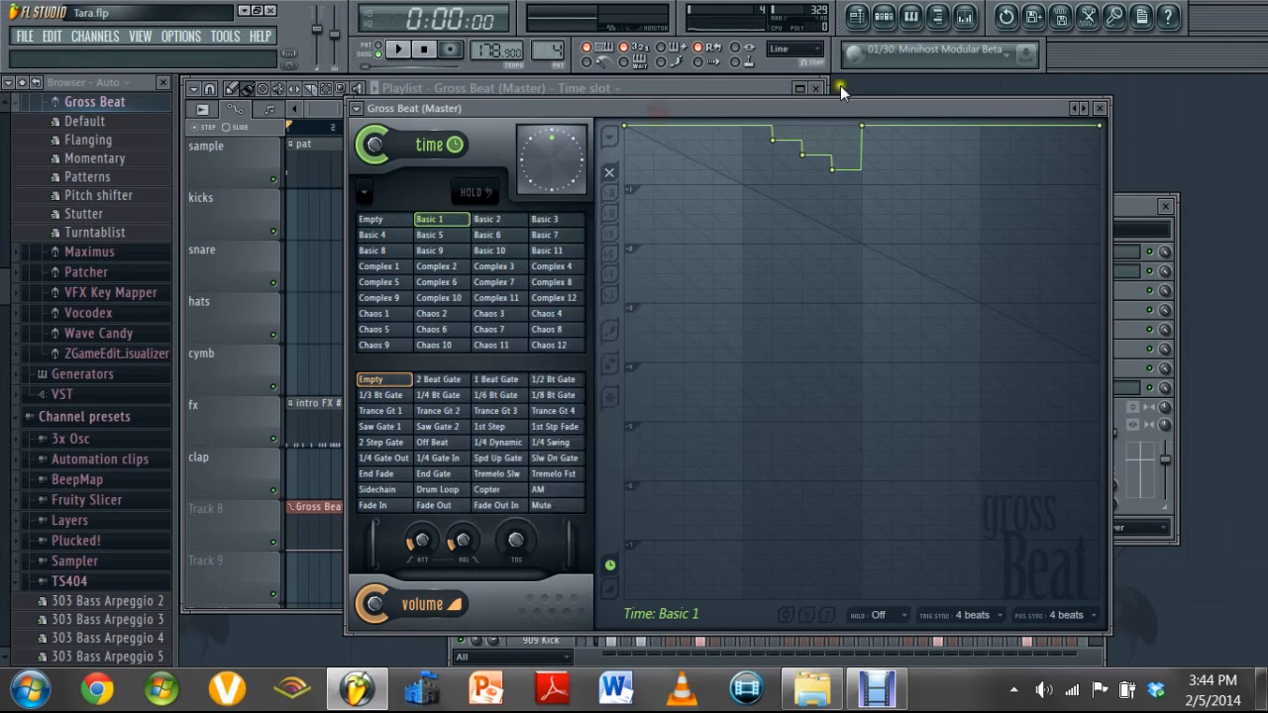
Bring the playlist to the front and maximize its window
click(924, 80)
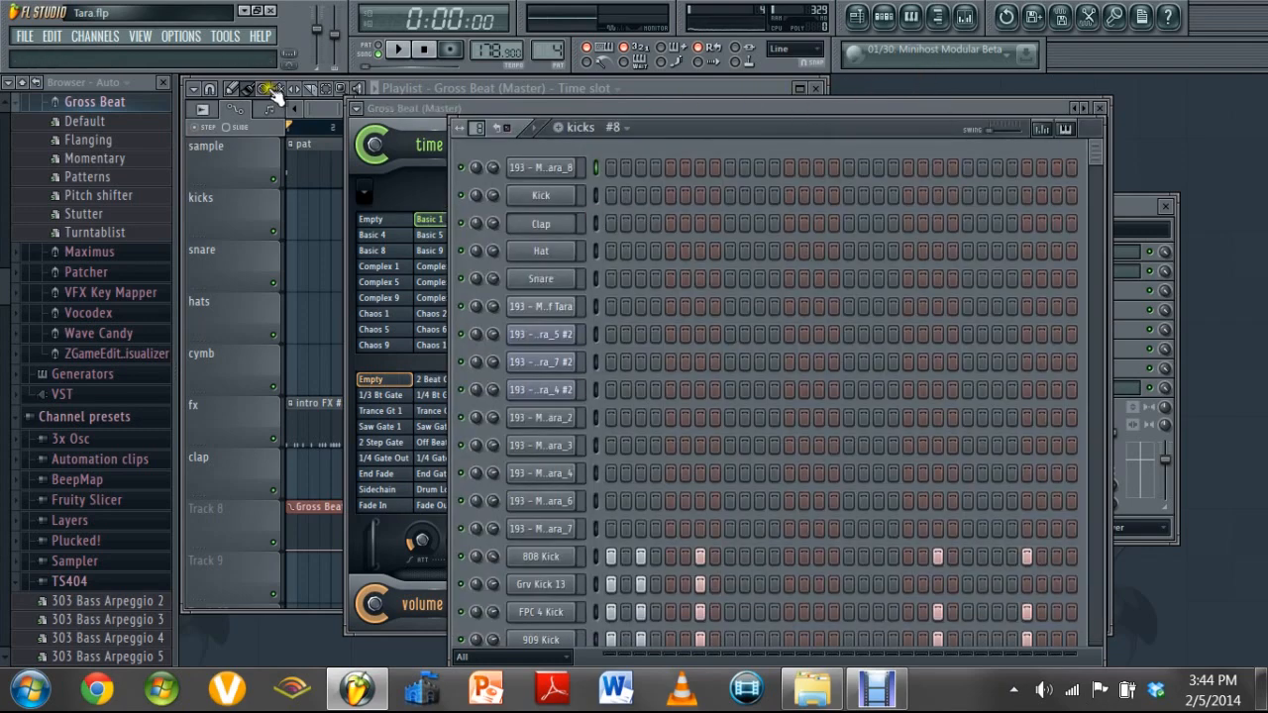
click(625, 90)
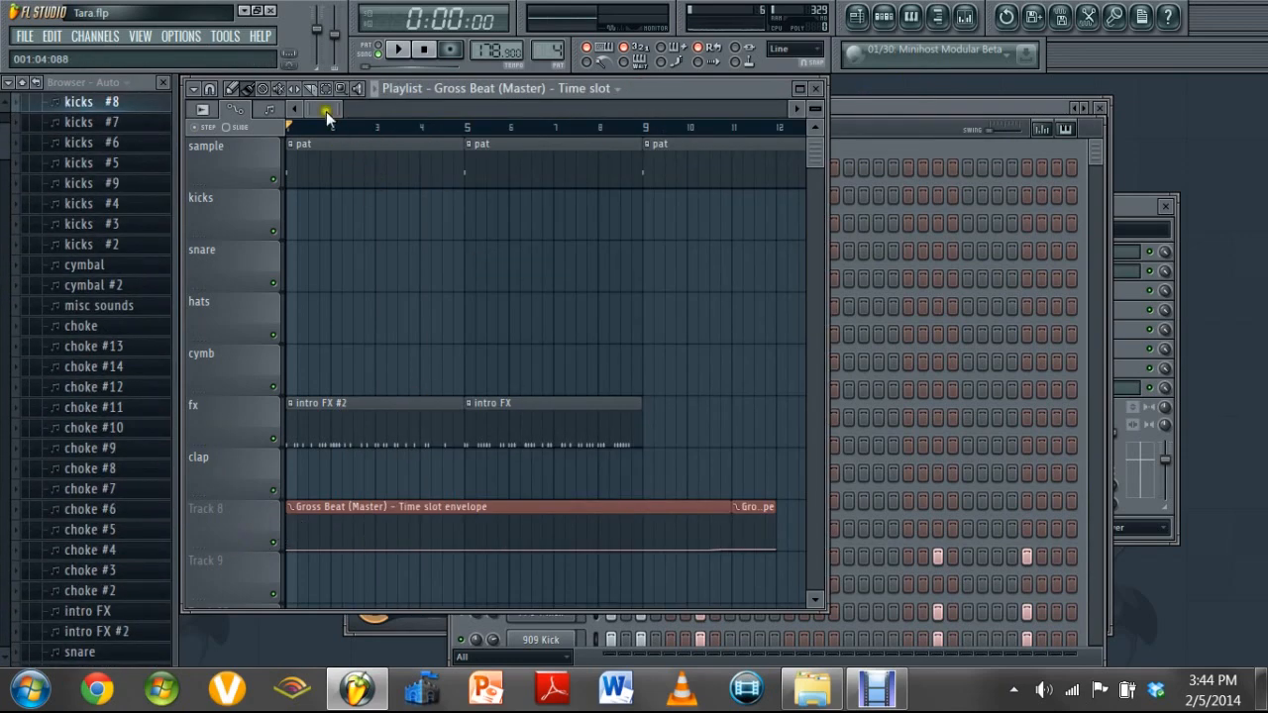
drag(325, 109, 330, 154)
click(799, 88)
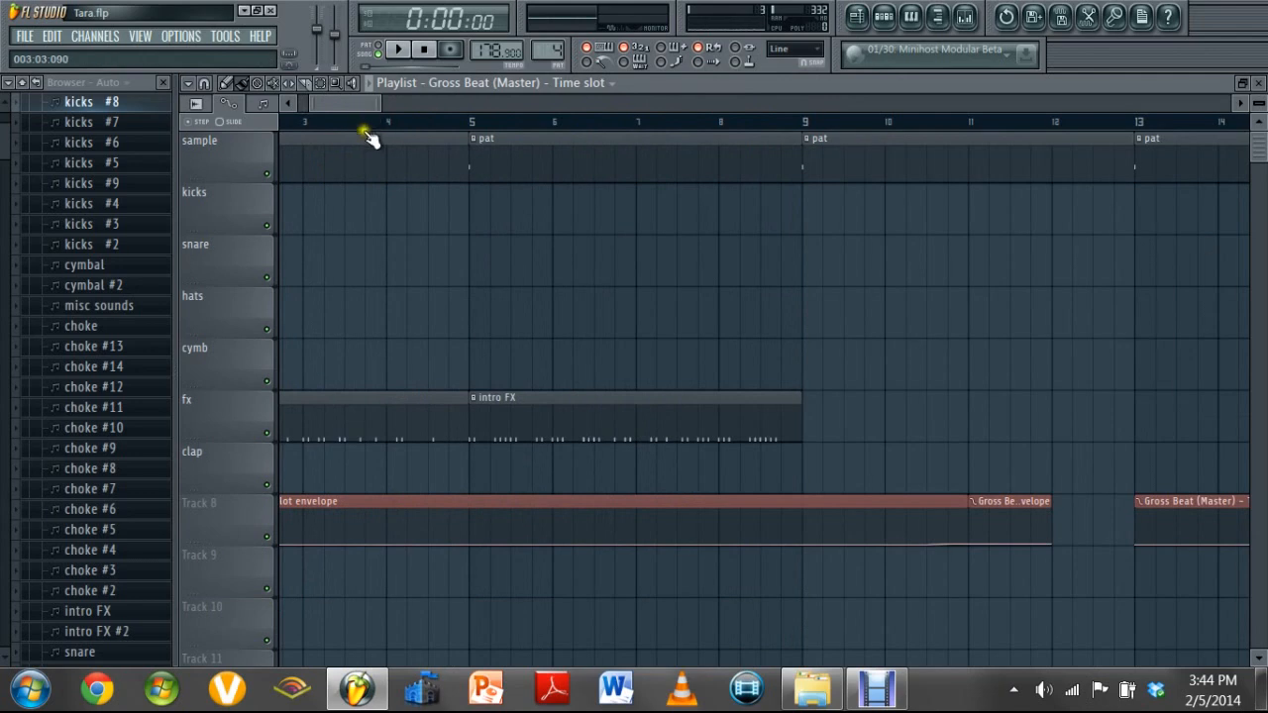
Play the song from about bar 34, stop playback, and examine the drum break starting at bar 41
drag(366, 109, 449, 128)
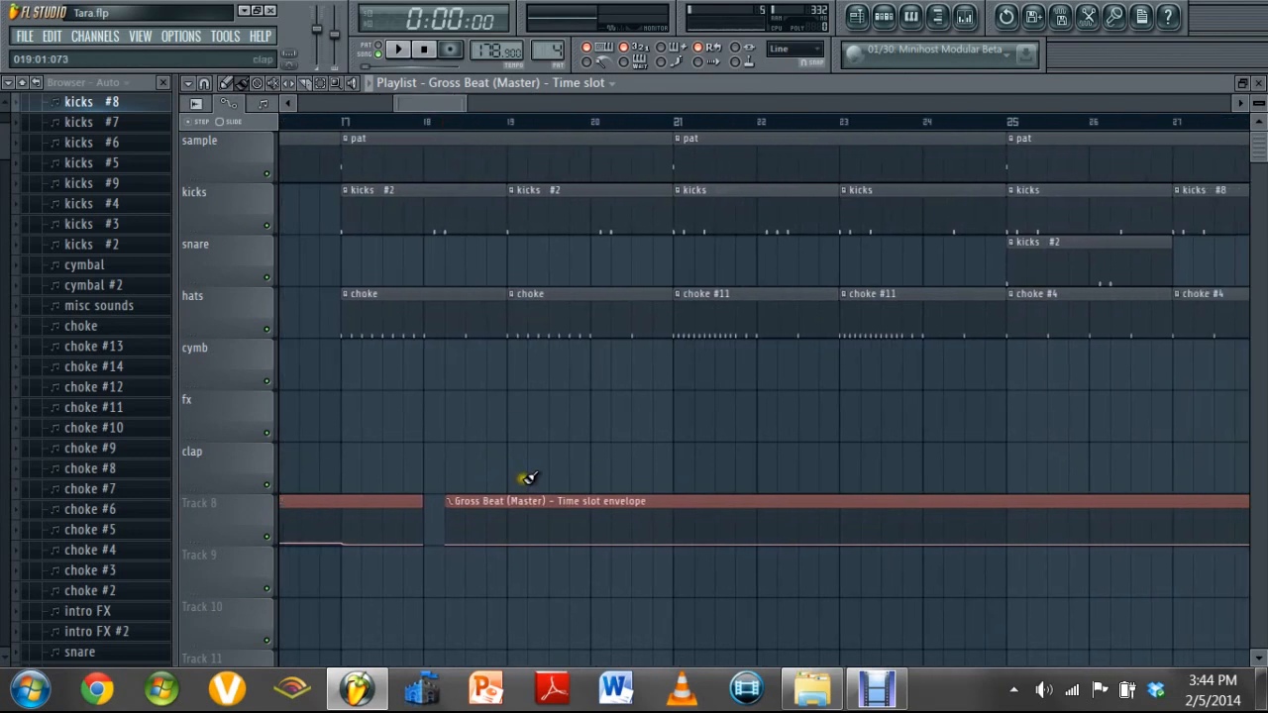
drag(422, 105, 498, 118)
click(505, 132)
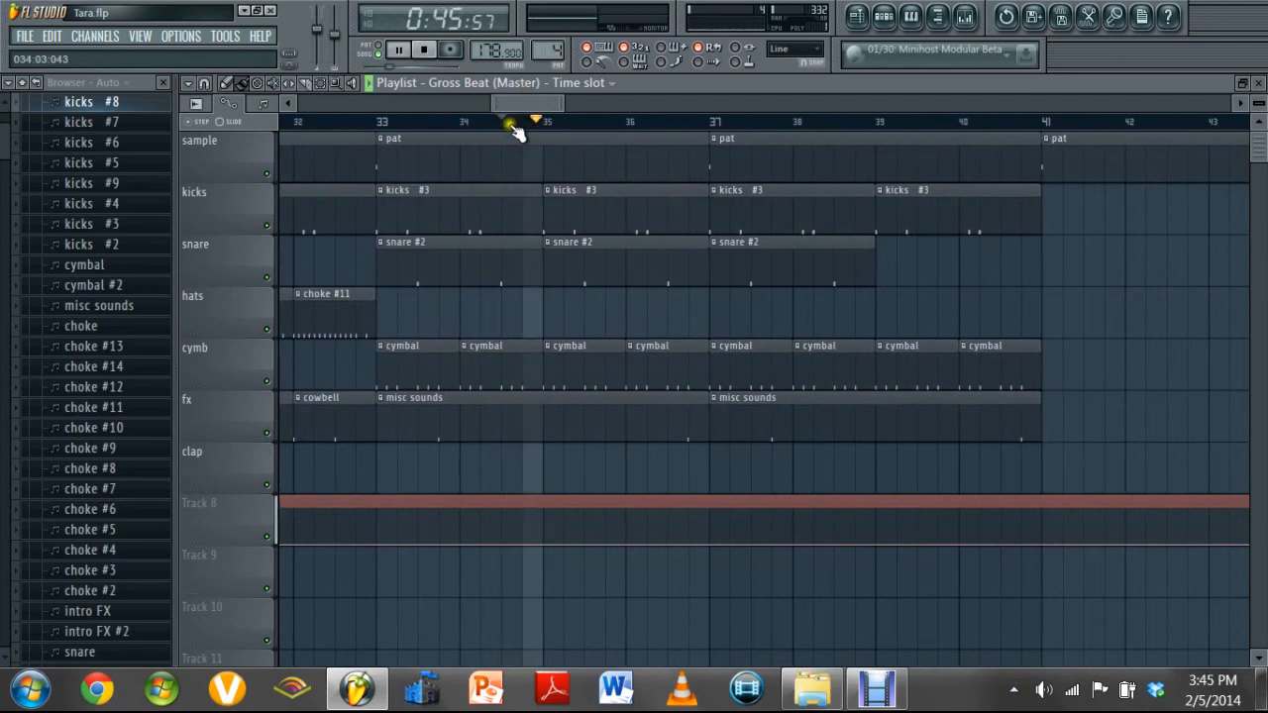
drag(540, 104, 597, 100)
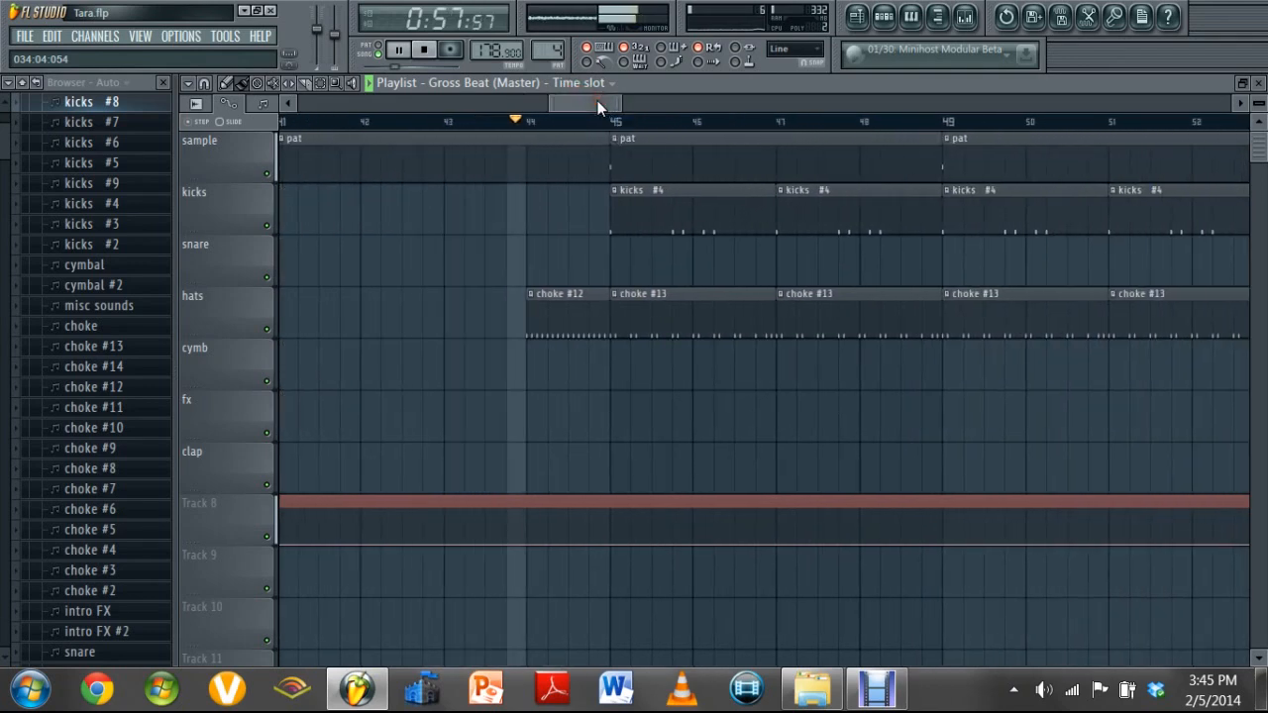
key(space)
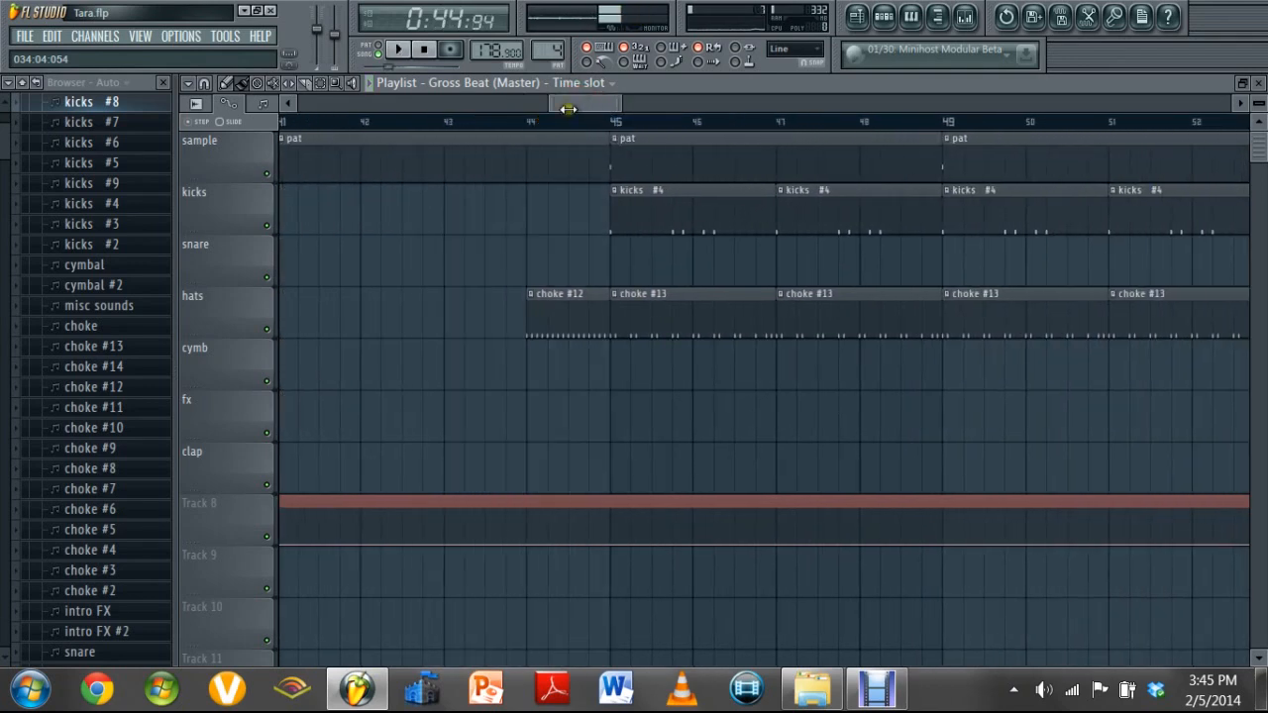
drag(582, 101, 565, 126)
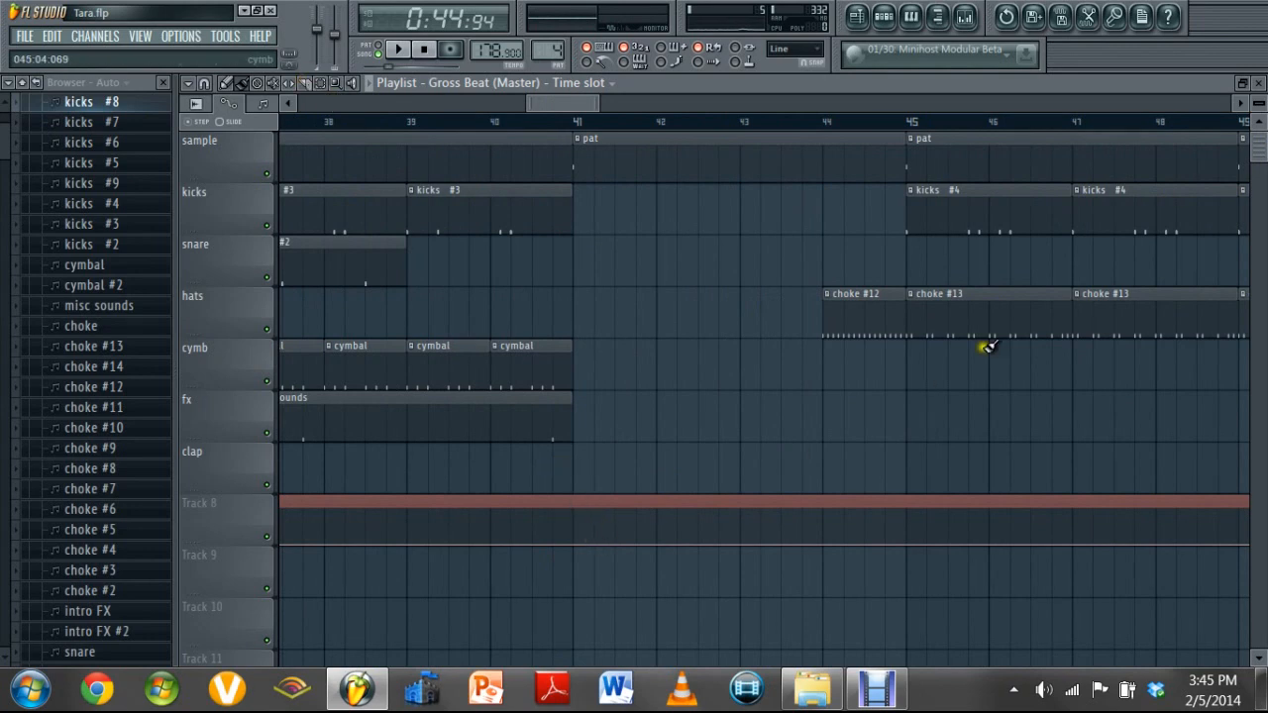
Restore the playlist window from maximized and hide the mixer and the browser
click(1241, 82)
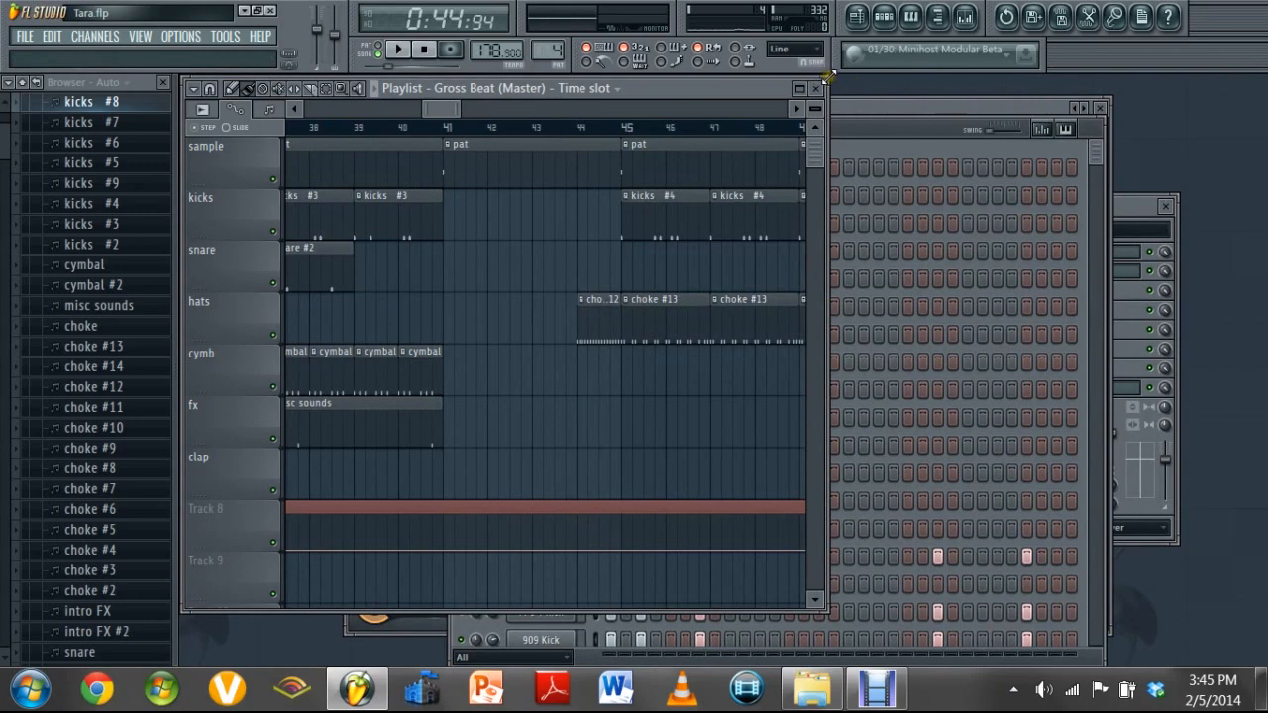
key(F9)
key(F9)
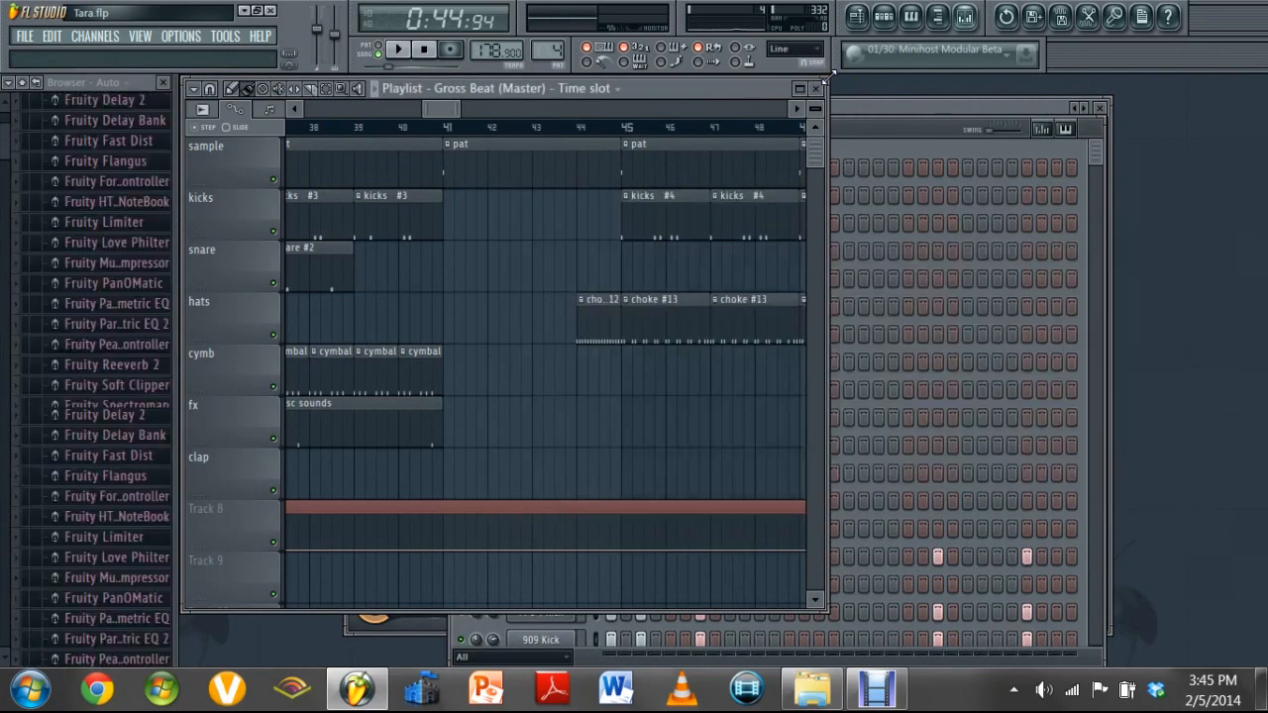
key(alt+F8)
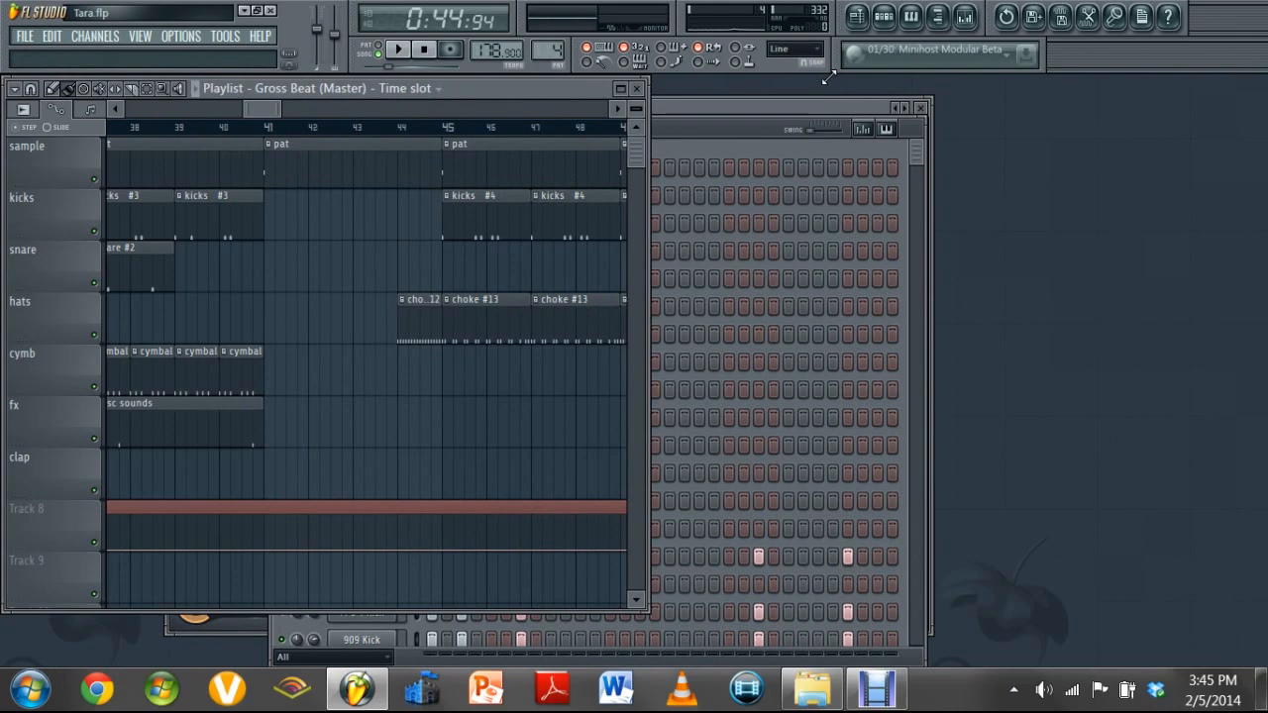
Arrange the playlist and Gross Beat windows side by side so the arrangement and the time slots are both visible
key(F6)
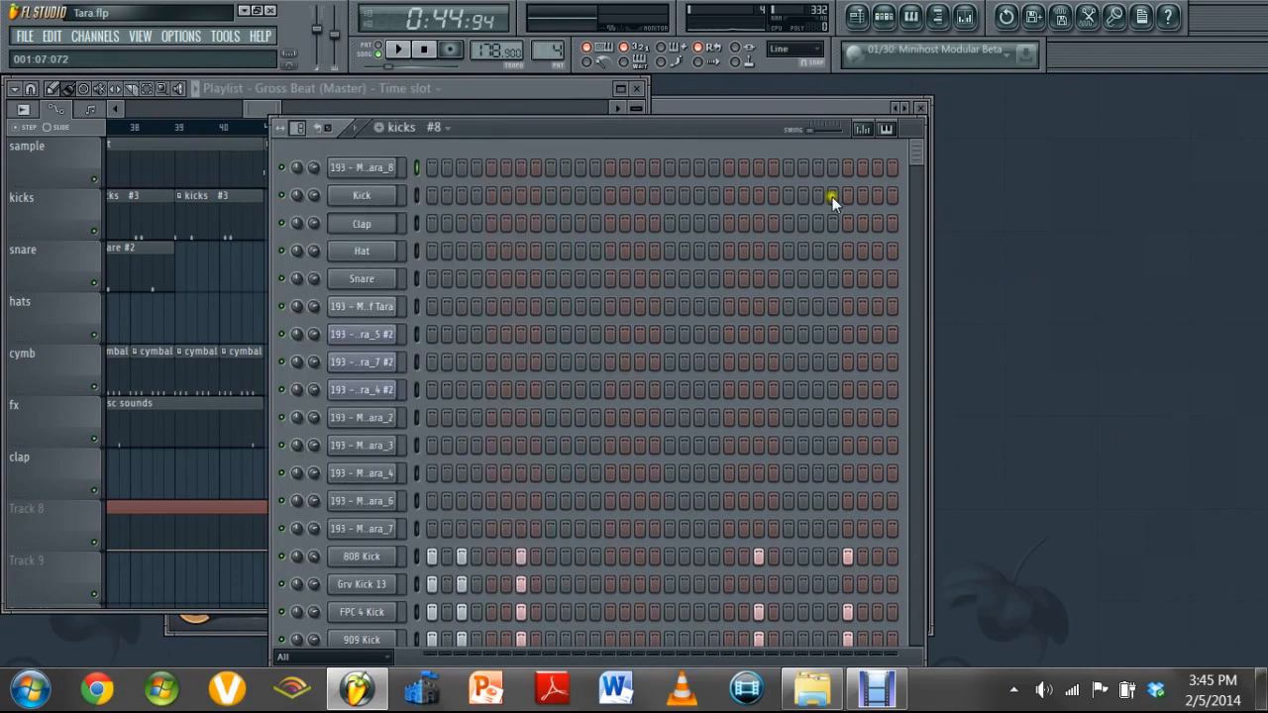
click(565, 87)
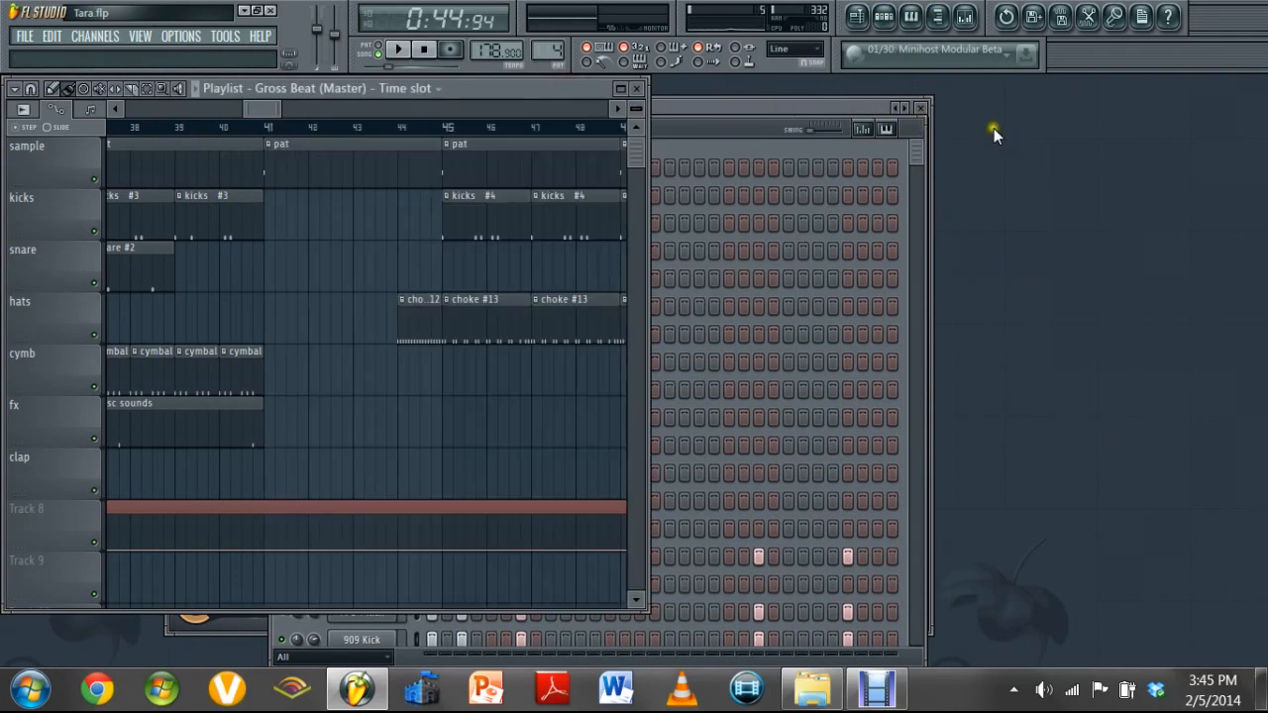
drag(885, 105, 1265, 89)
drag(522, 92, 449, 90)
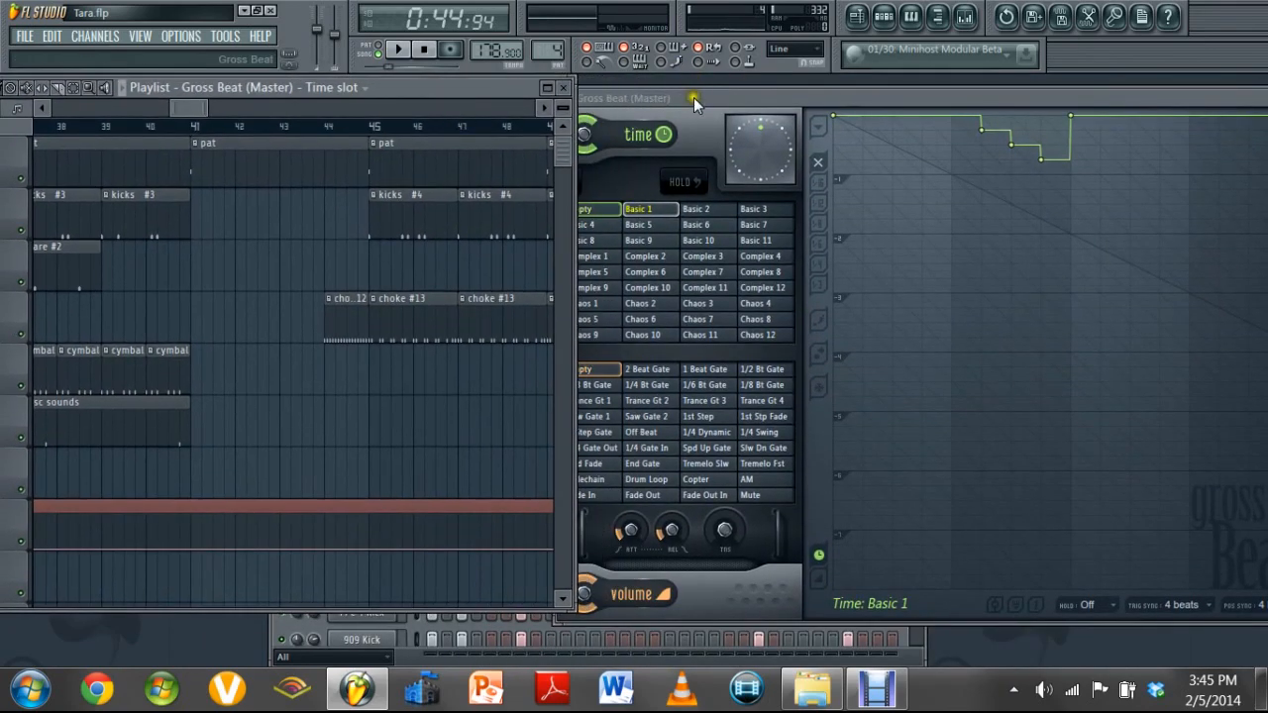
drag(693, 97, 728, 95)
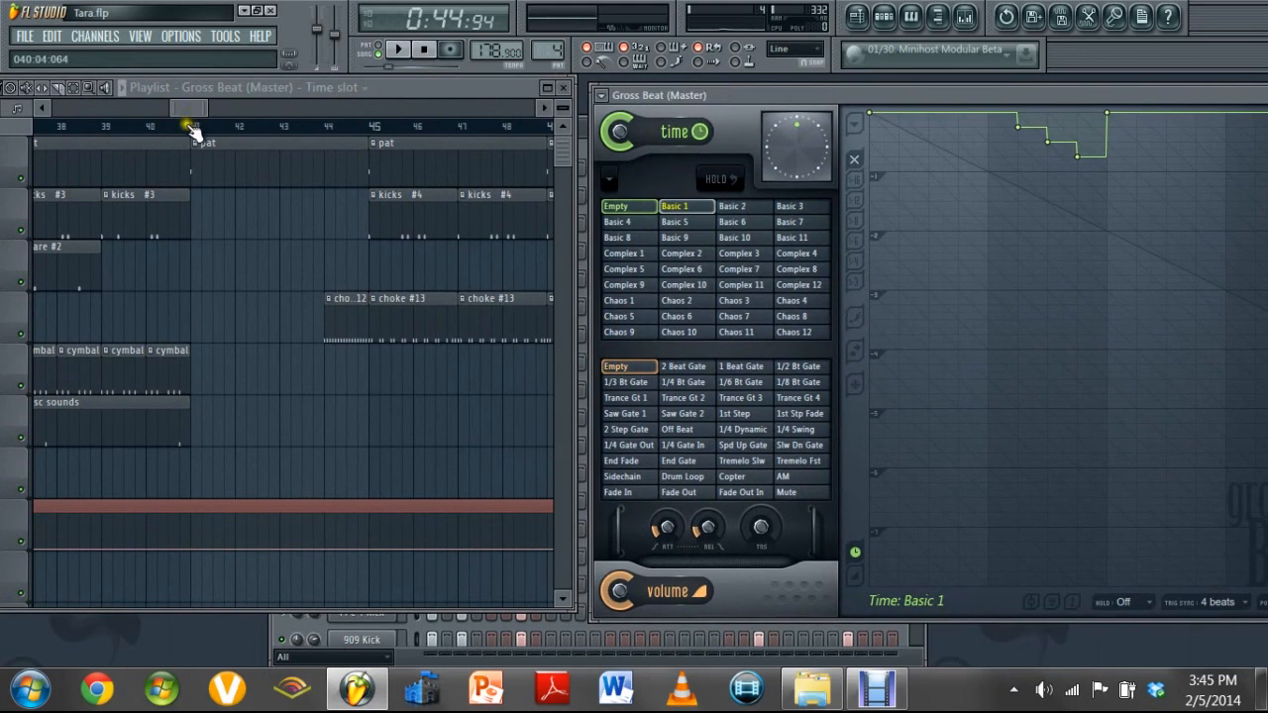
Set the playback position at about bar 40, just before the drum break at bar 41
click(192, 127)
click(158, 127)
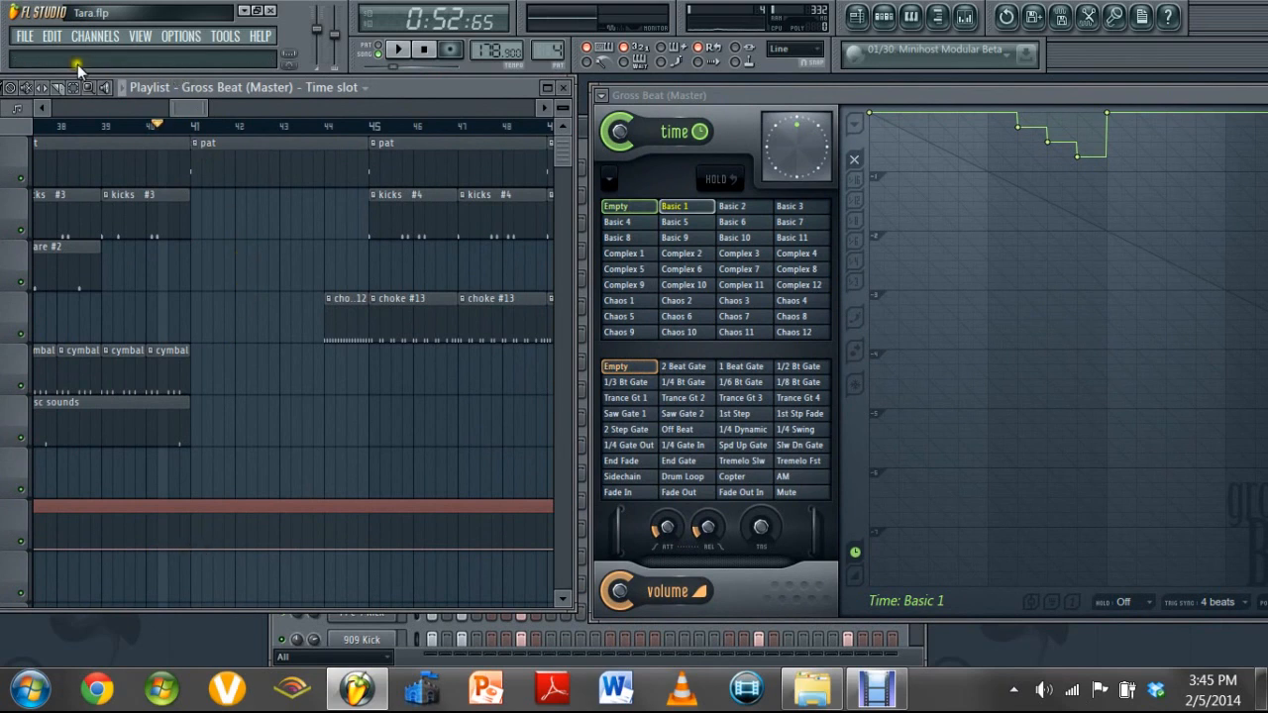
Slice the Gross Beat time slot envelope clip at bar 41, and reposition the playlist and Gross Beat windows side by side
click(67, 88)
drag(195, 498, 195, 563)
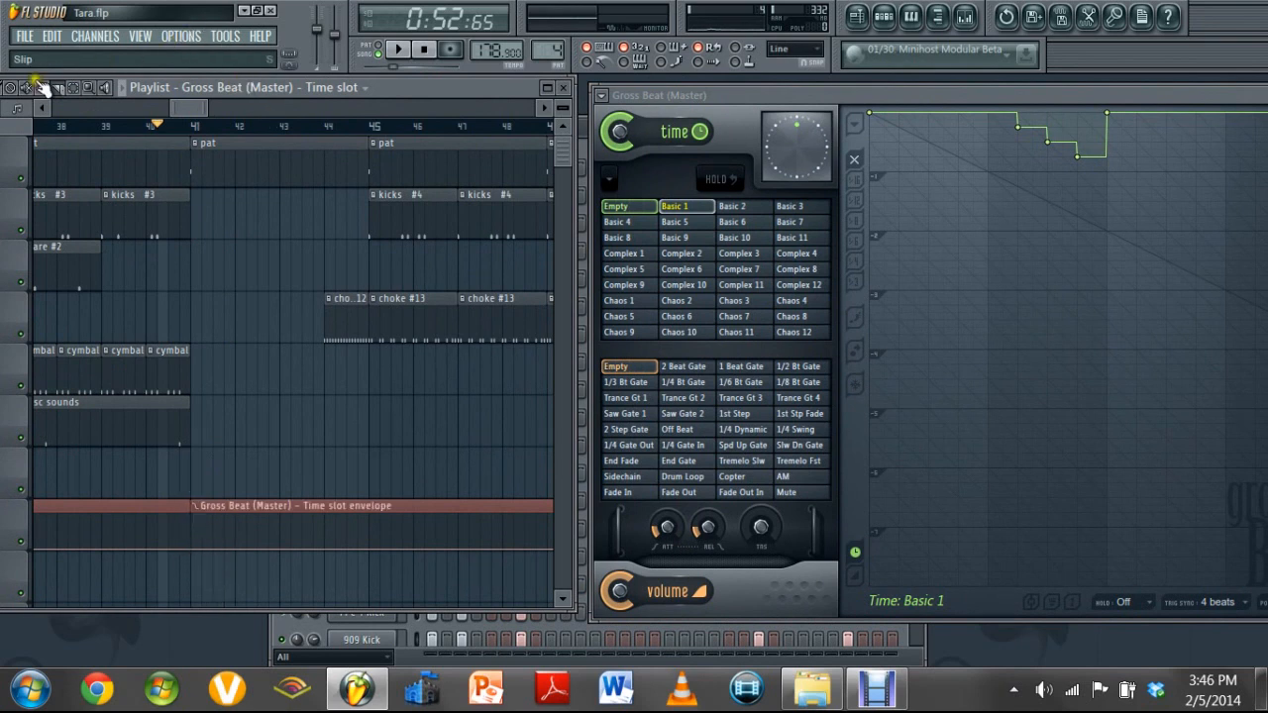
drag(433, 84, 408, 104)
click(36, 80)
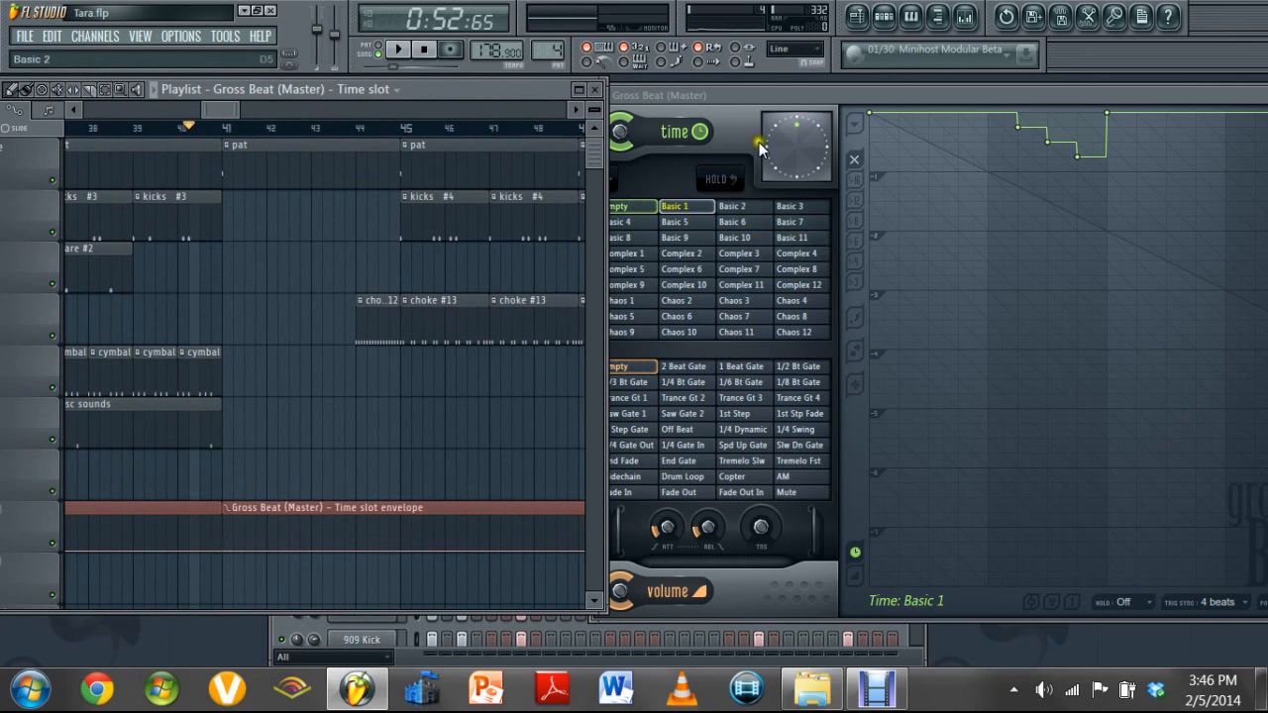
drag(768, 104, 783, 103)
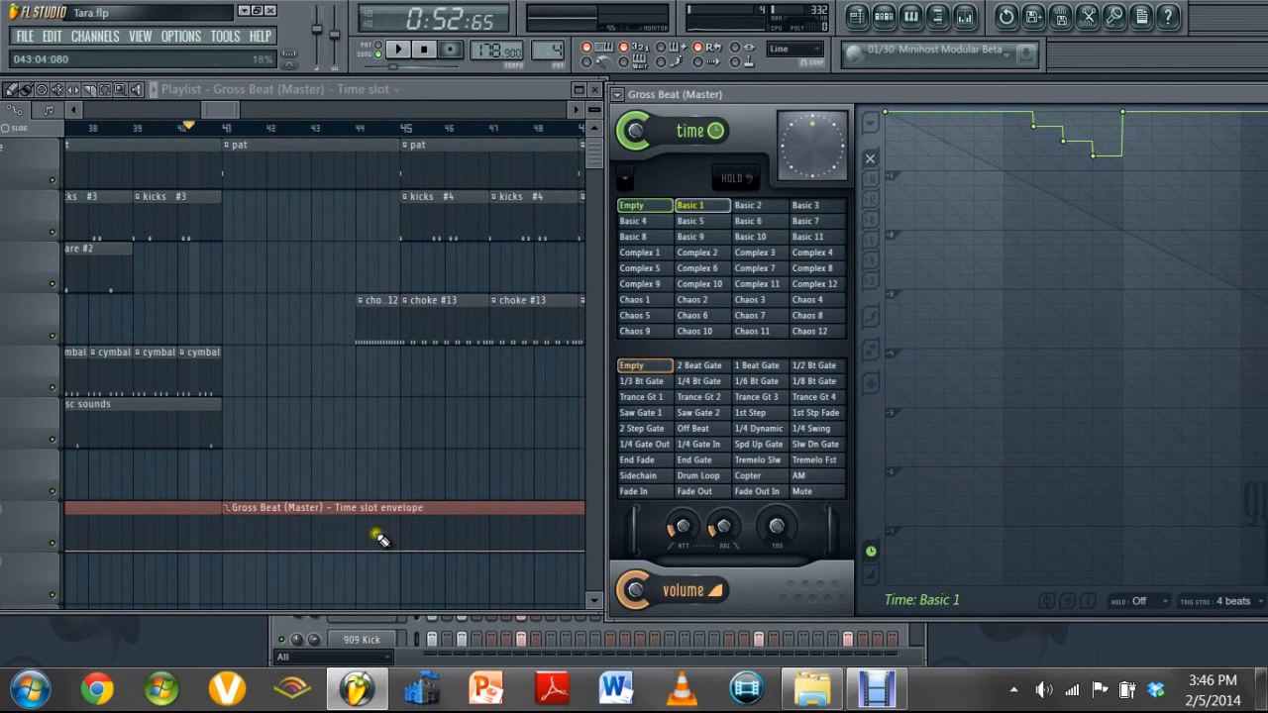
Shift the envelope clip at bar 41 slightly later, and slice off and delete the preceding clip's section between bars 40 and 41
drag(268, 552, 273, 557)
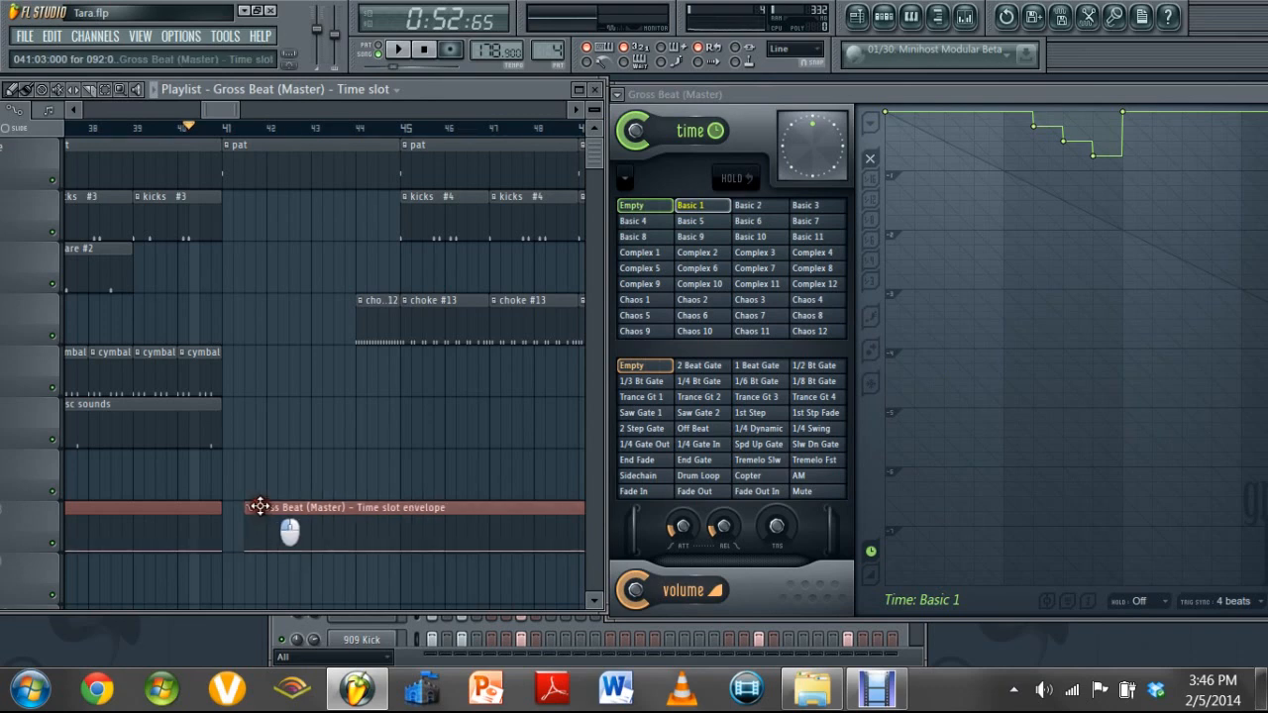
drag(243, 508, 247, 508)
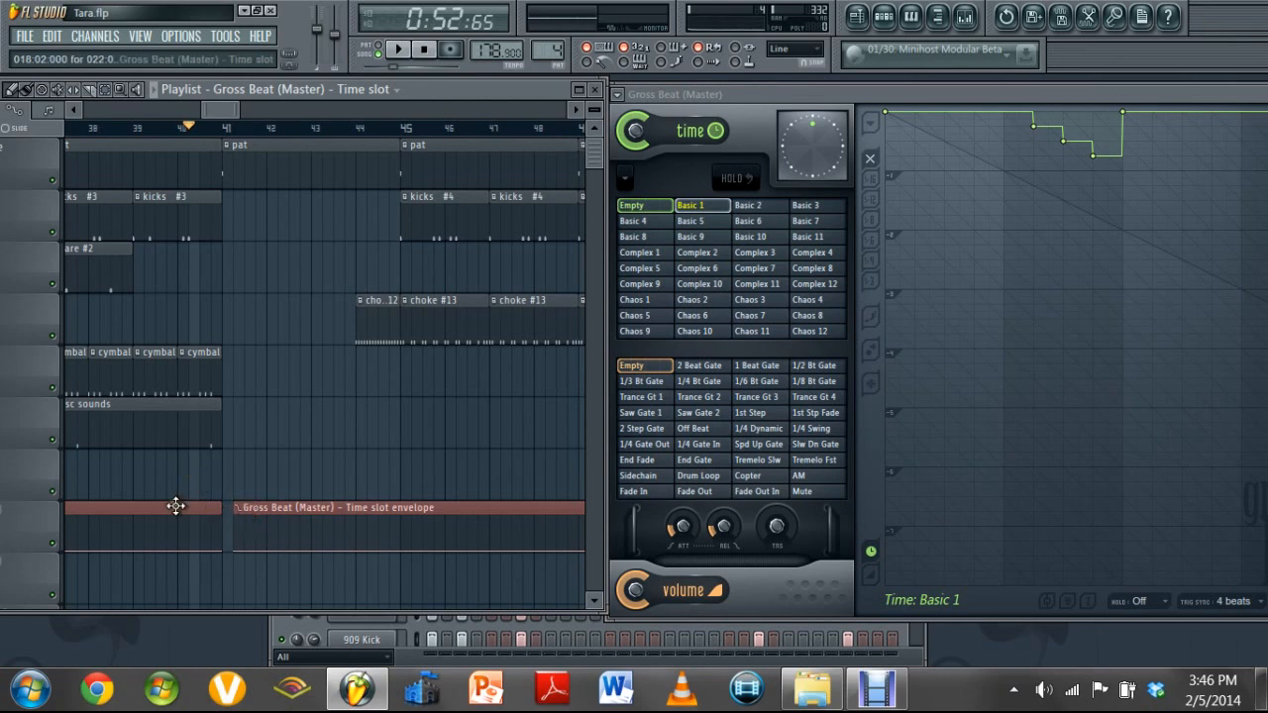
click(93, 91)
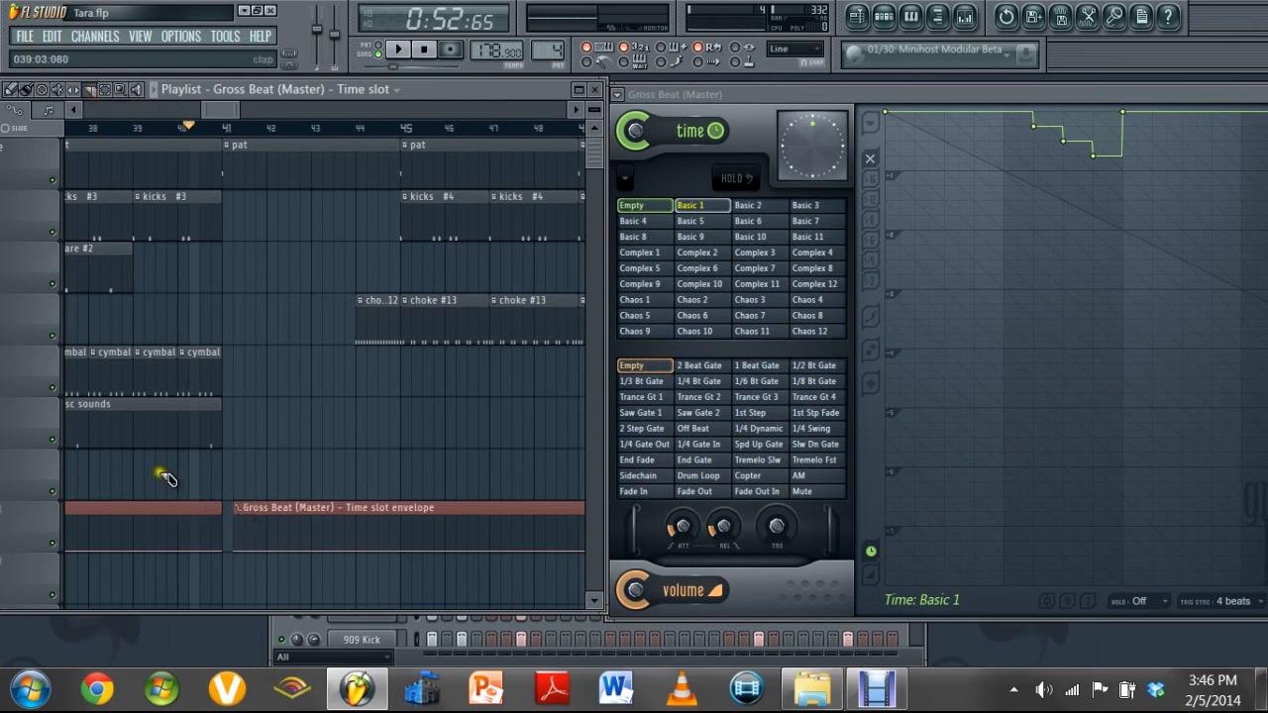
drag(181, 498, 184, 584)
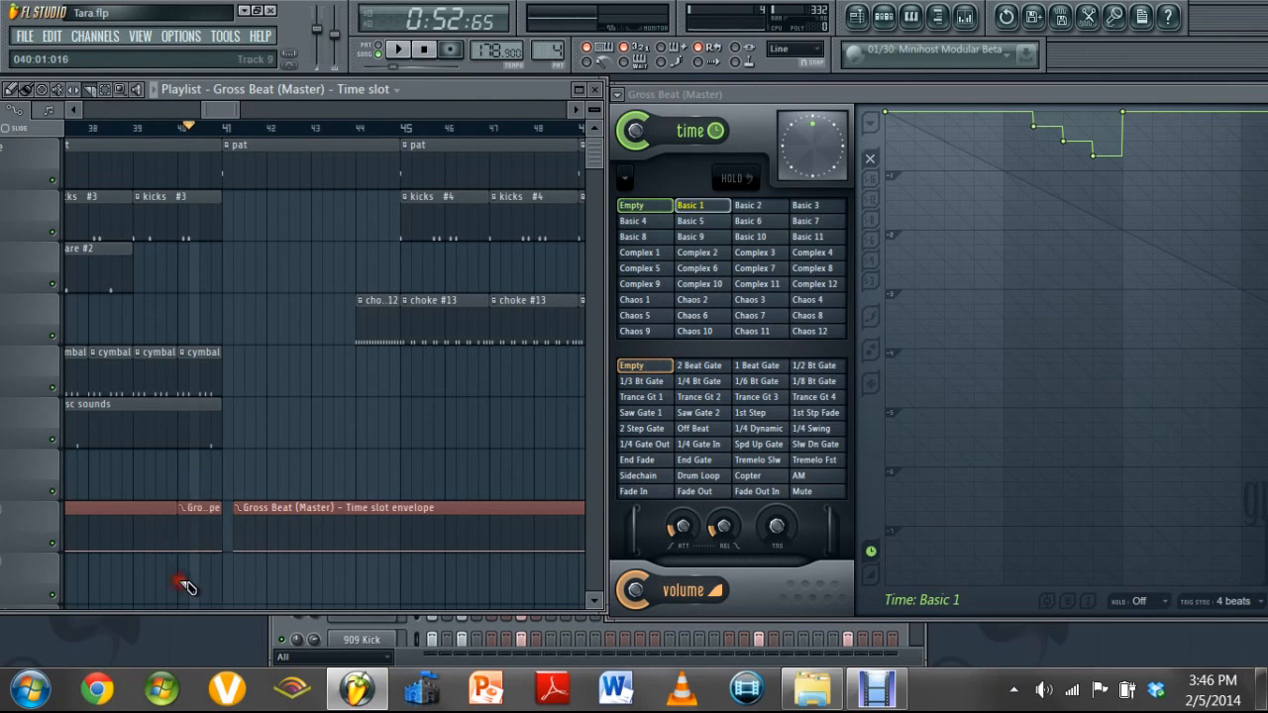
click(16, 91)
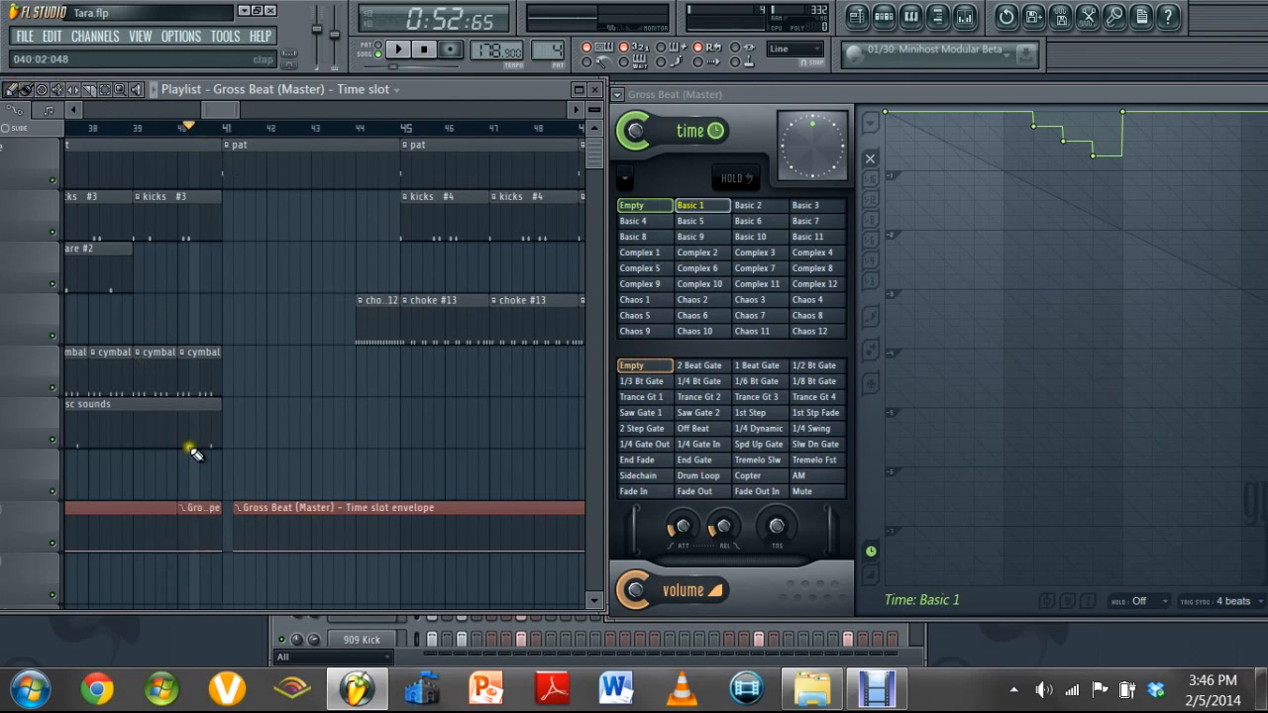
right_click(206, 509)
Move the envelope clip's start back to bar 41 and delete the long envelope clip that begins around bar 18
drag(285, 509, 275, 508)
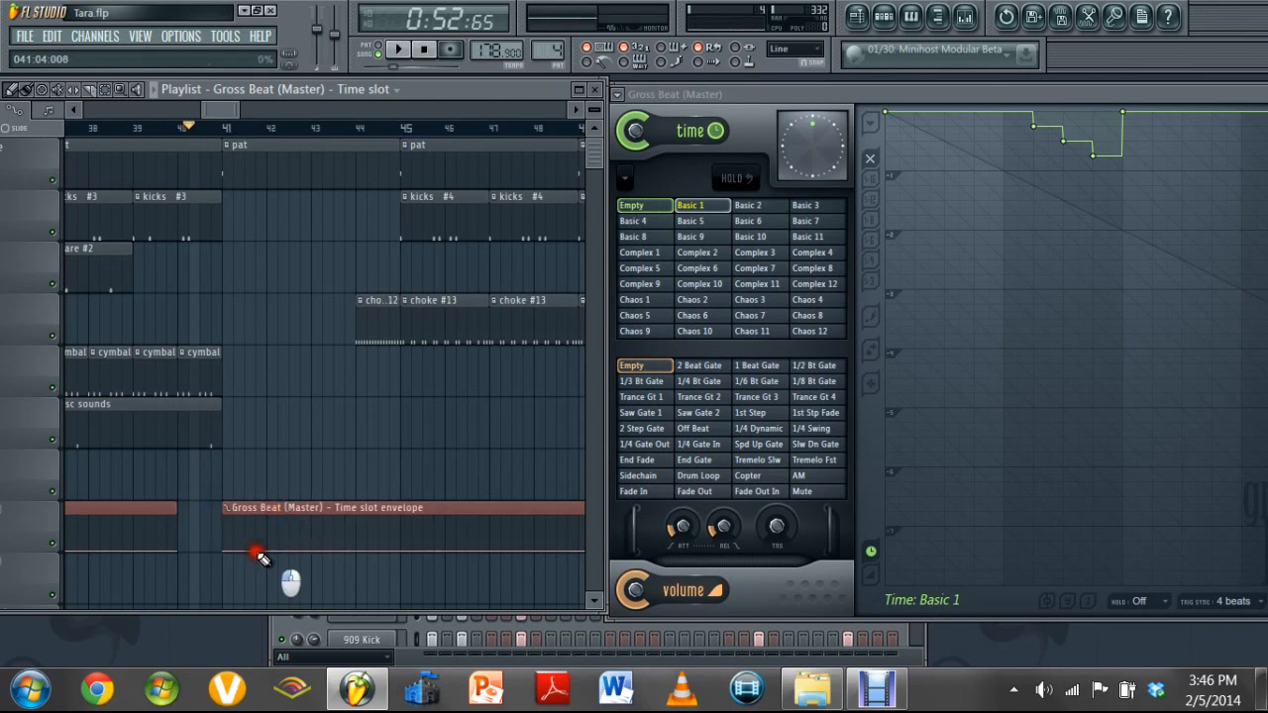
drag(259, 557, 260, 553)
click(75, 112)
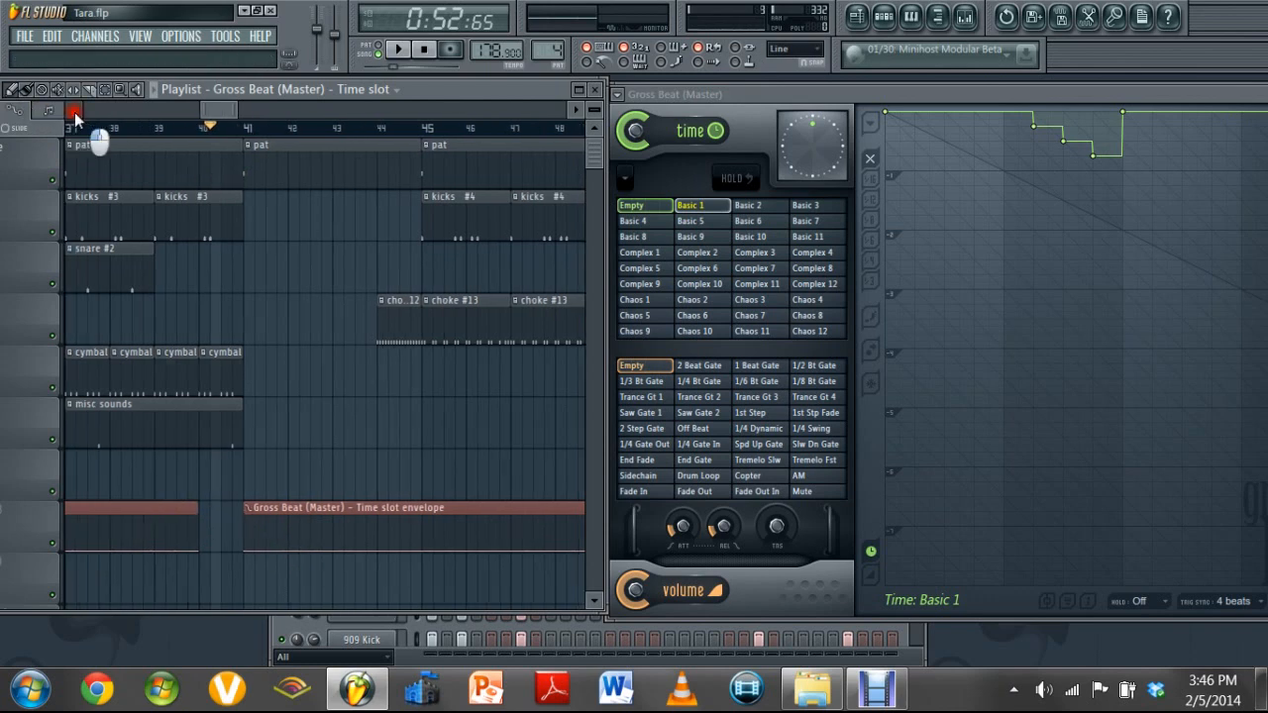
drag(75, 112, 76, 112)
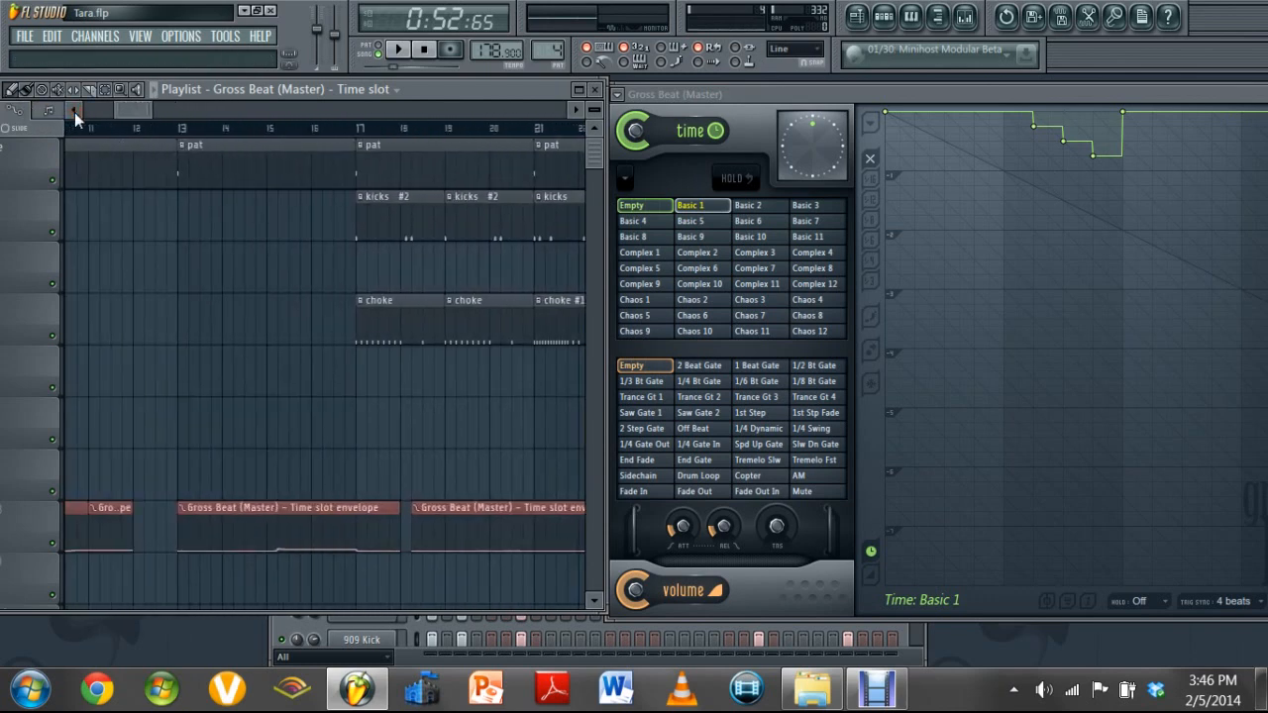
right_click(523, 517)
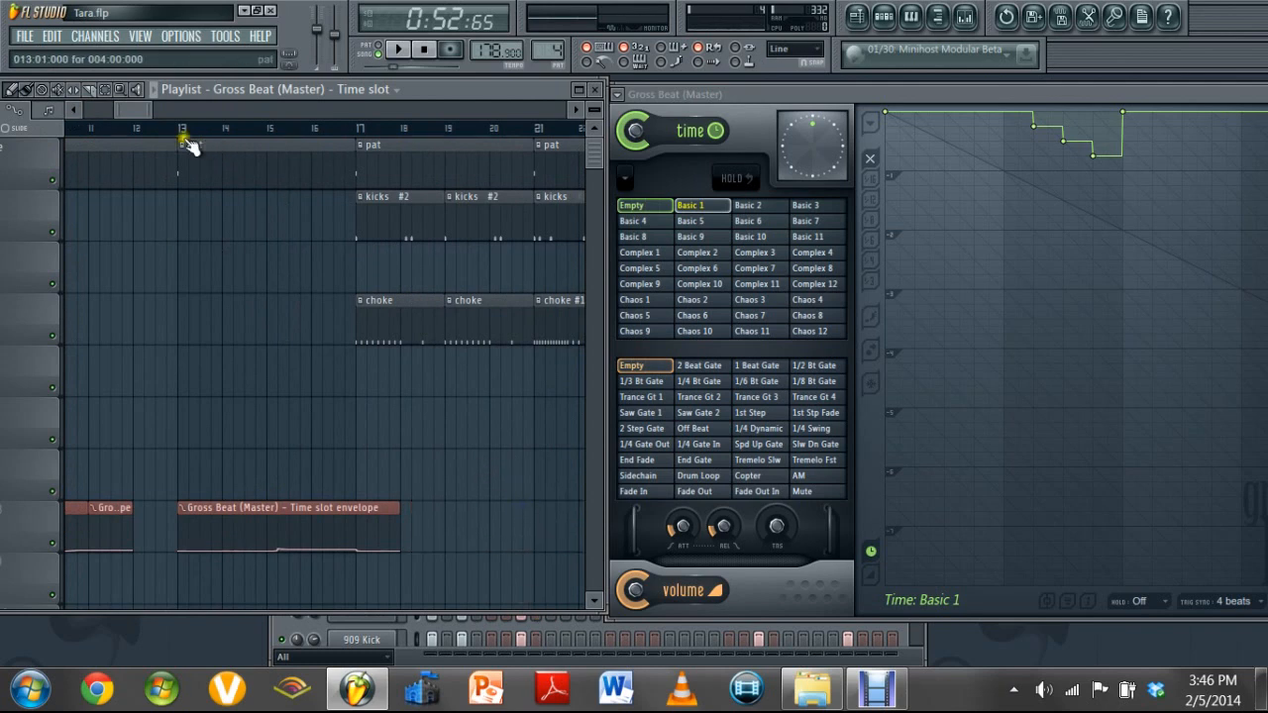
Try raising the level of the time slot envelope in the clip starting at bar 41, and reset it
drag(141, 113, 236, 129)
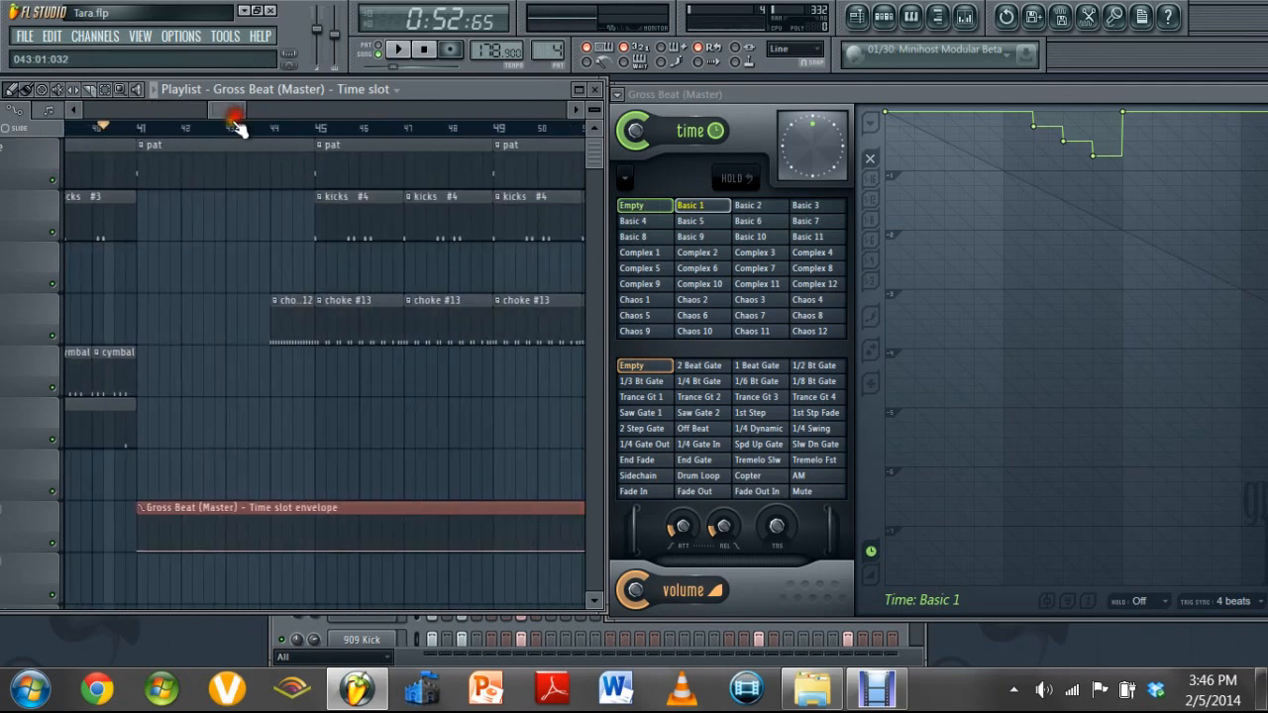
drag(200, 551, 202, 538)
mouse_move(228, 118)
mouse_down()
mouse_move(126, 119)
mouse_move(313, 126)
mouse_move(222, 130)
mouse_up()
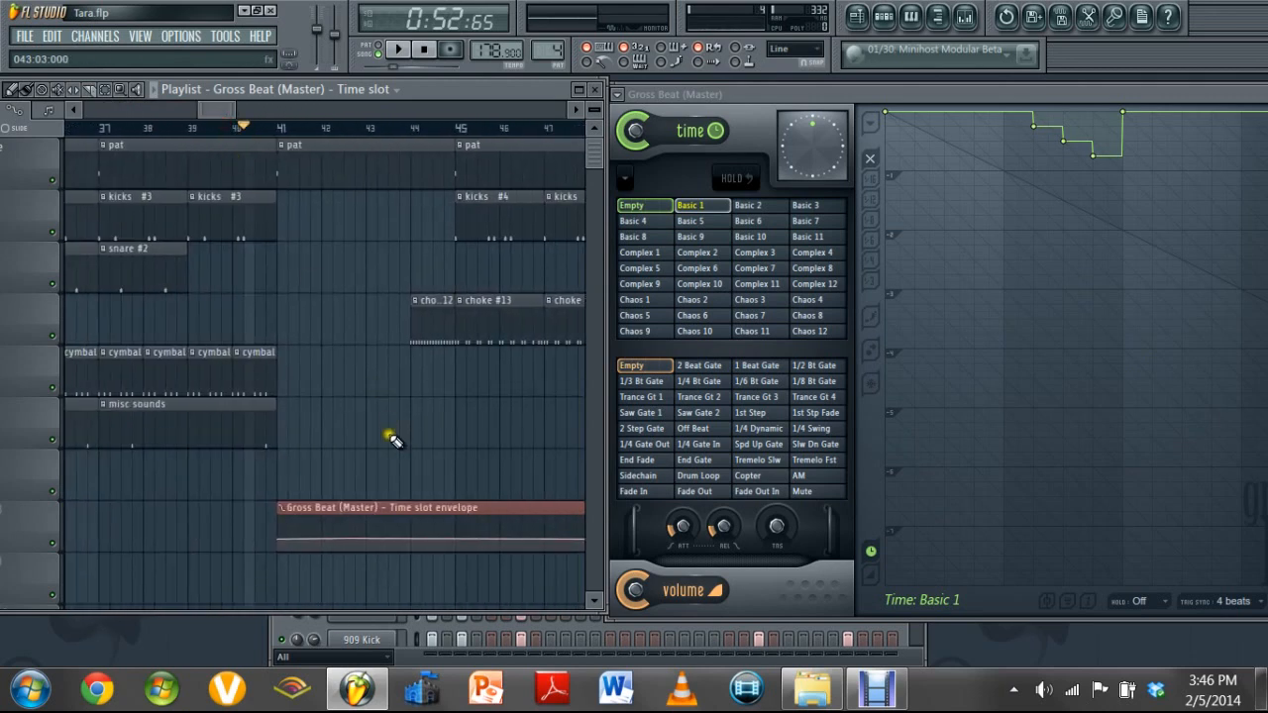
drag(384, 539, 385, 538)
right_click(385, 538)
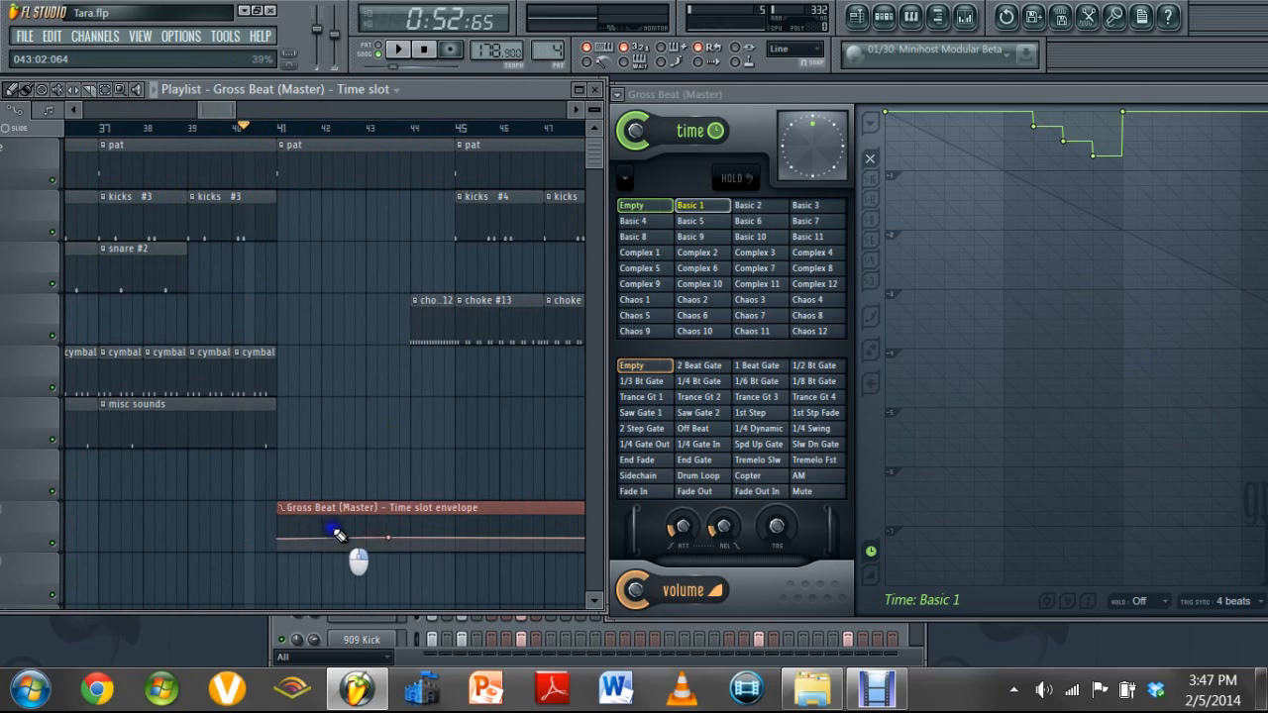
right_click(387, 538)
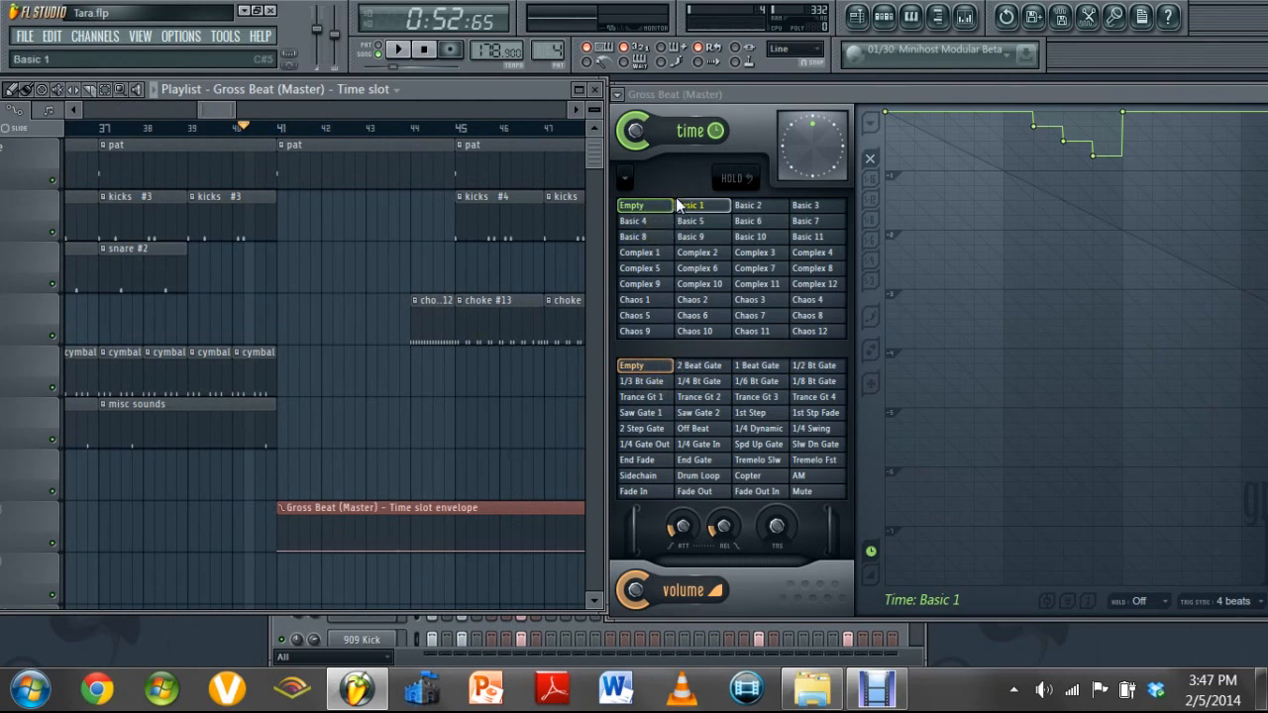
Play the song into the drum break while auditioning time slots Basic 2, Basic 3, Basic 7 and Basic 6, and stop playback
click(745, 206)
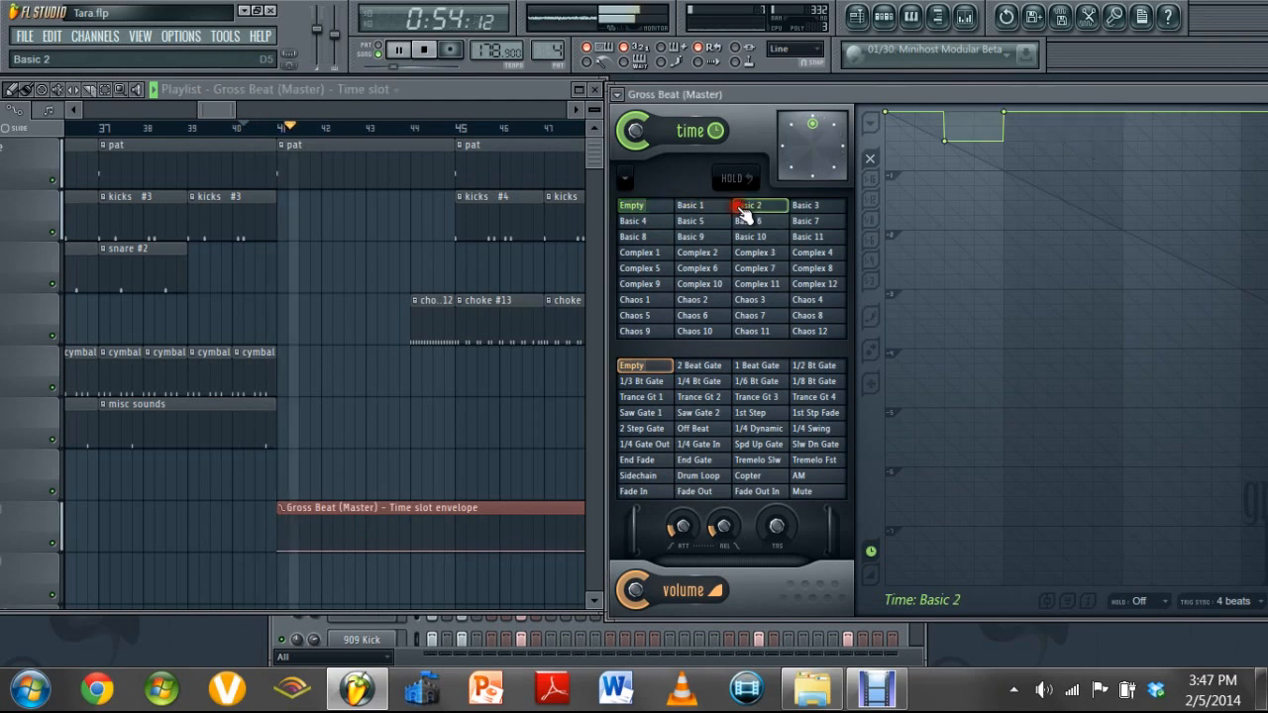
click(801, 207)
click(801, 220)
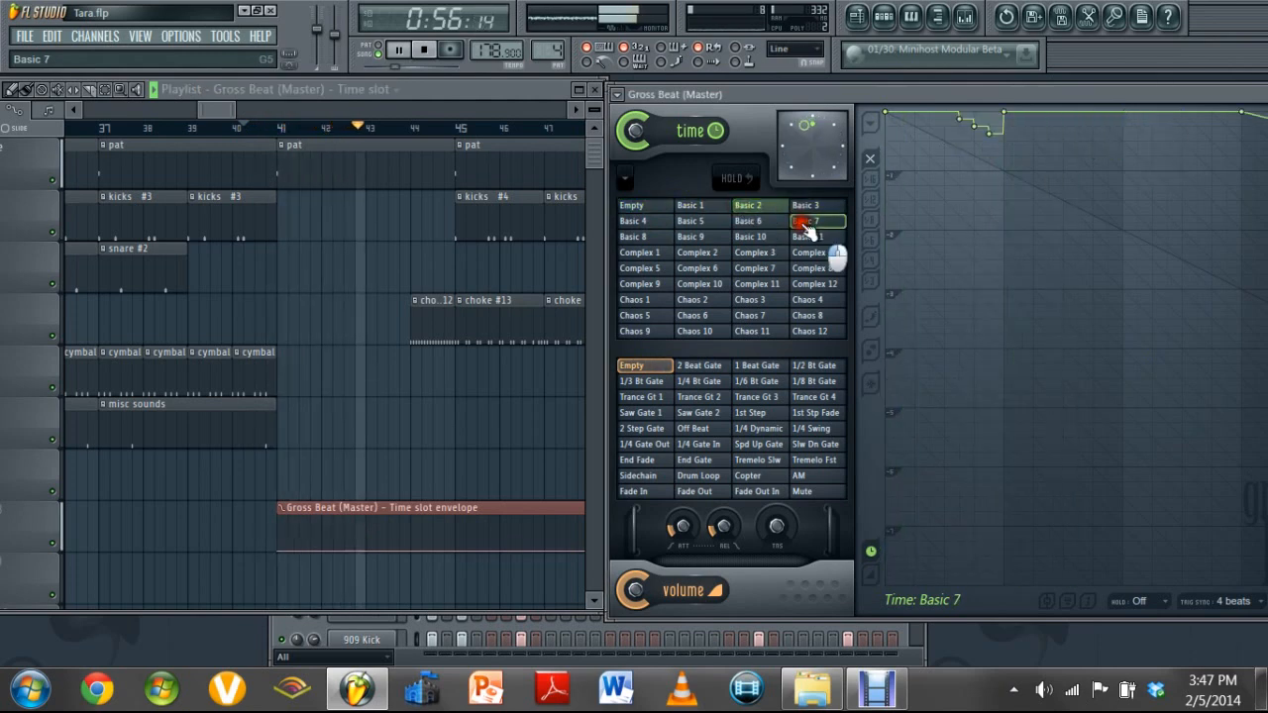
click(771, 224)
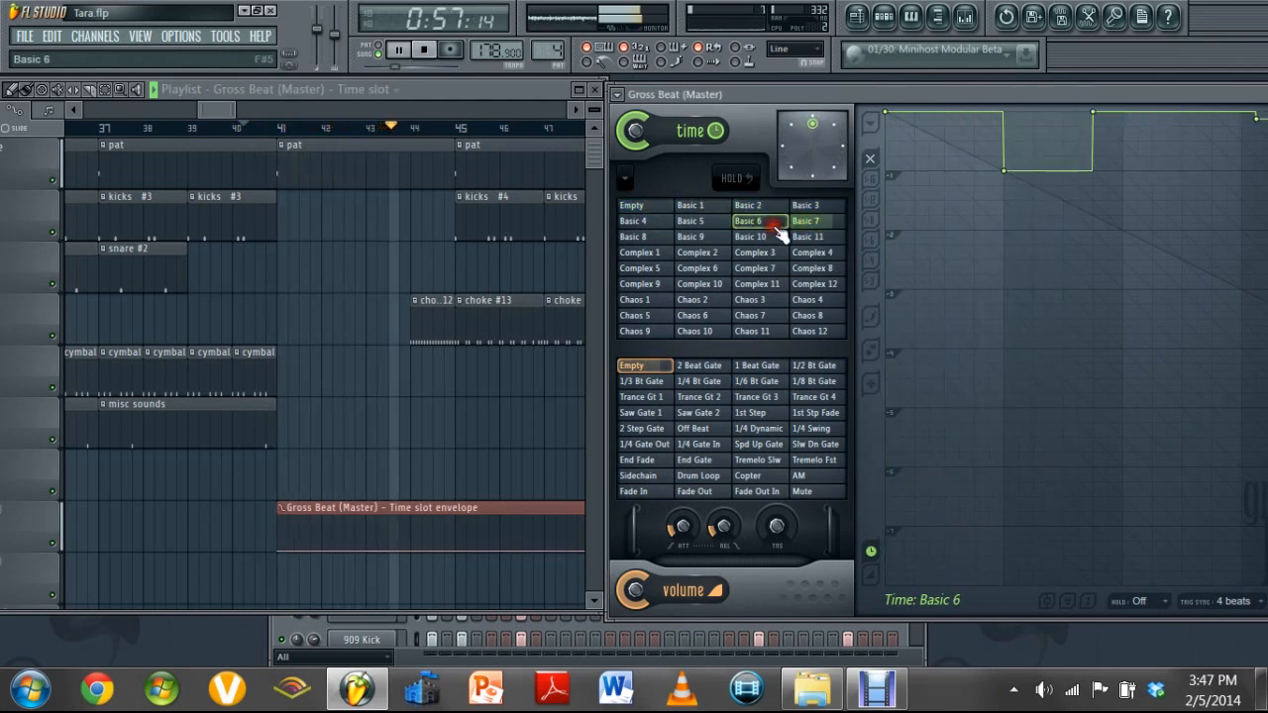
key(space)
Audition time slot Basic 8 over the drum break, restarting playback at bar 41
click(666, 238)
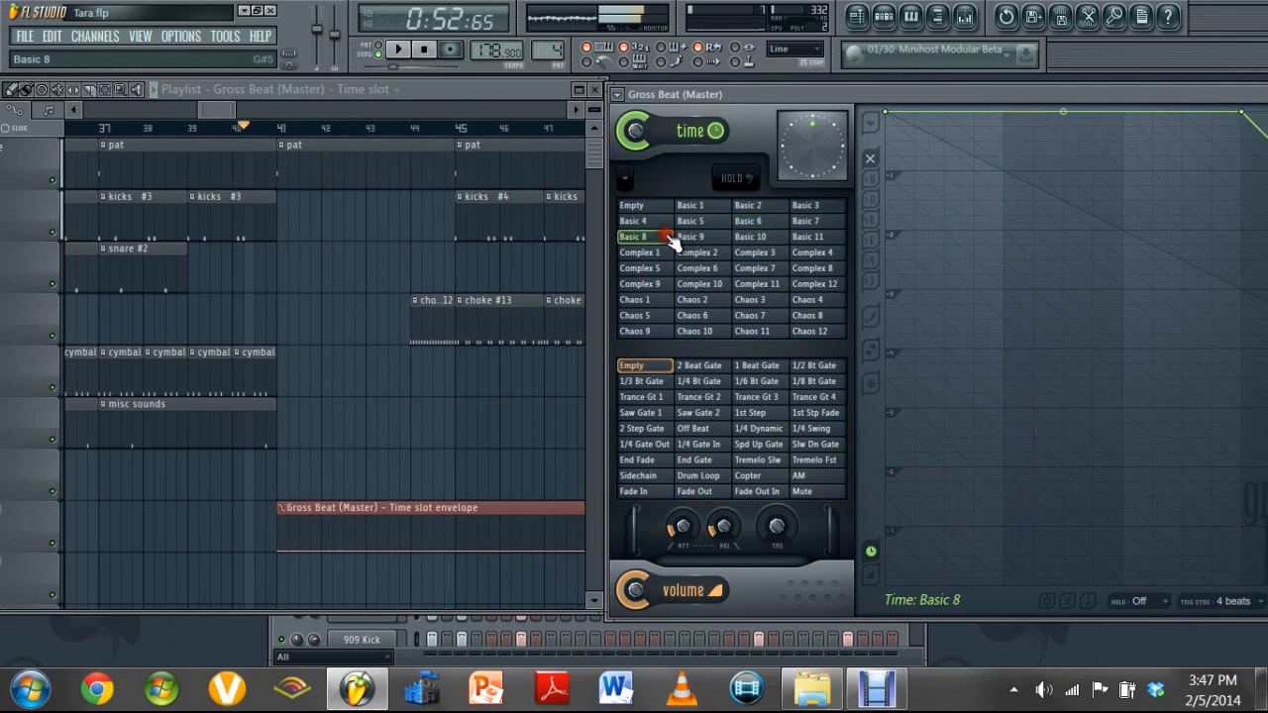
key(space)
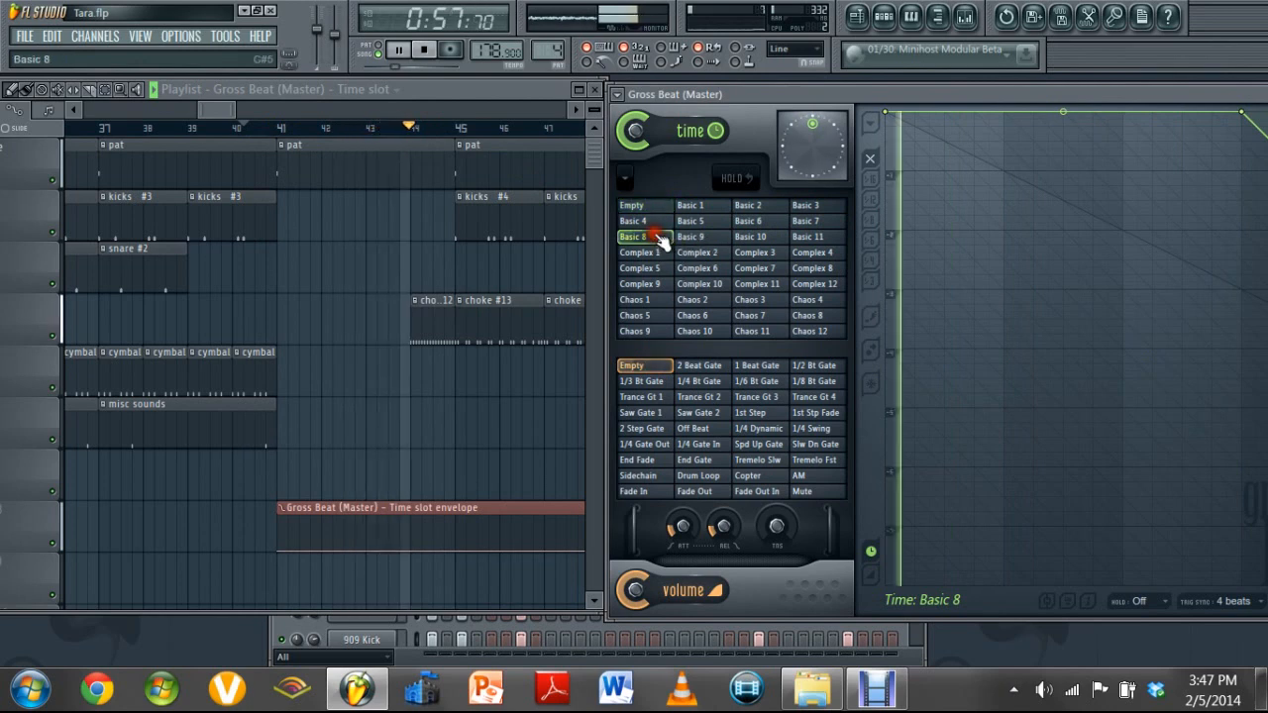
click(280, 130)
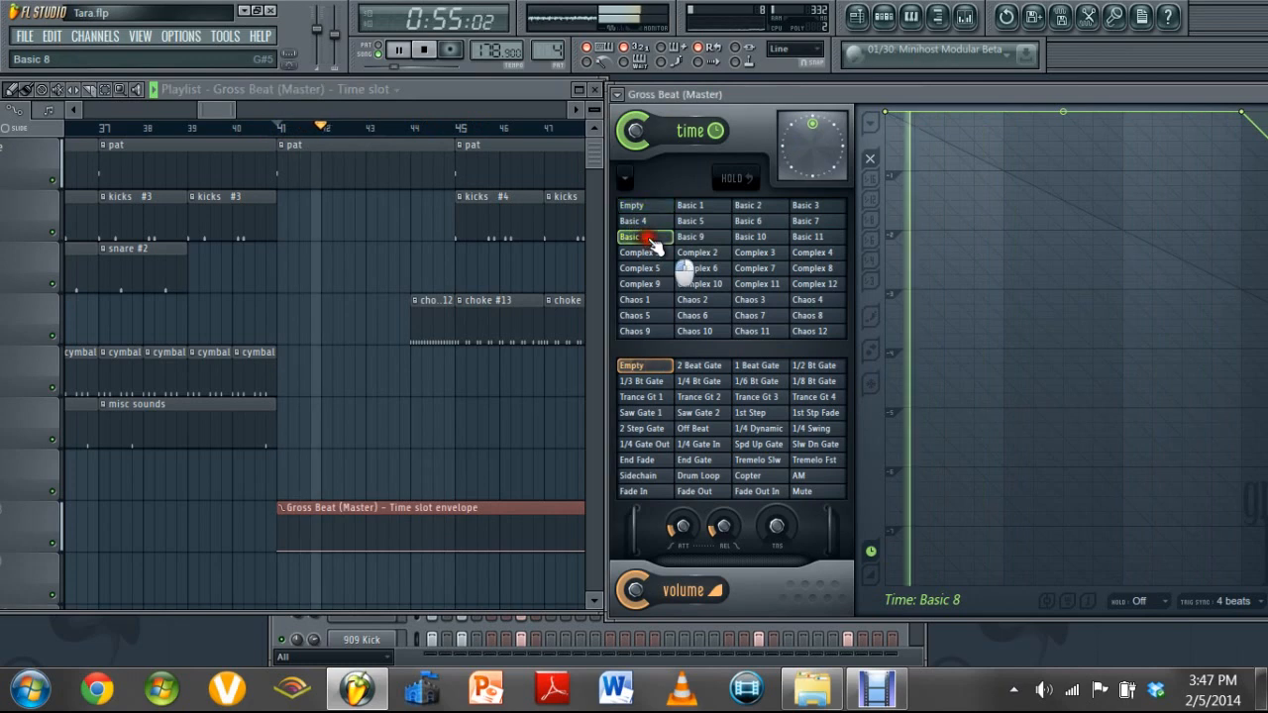
Compare time slots Basic 9 and Basic 10 during playback of the drum break, and stop with Basic 9 selected
click(691, 238)
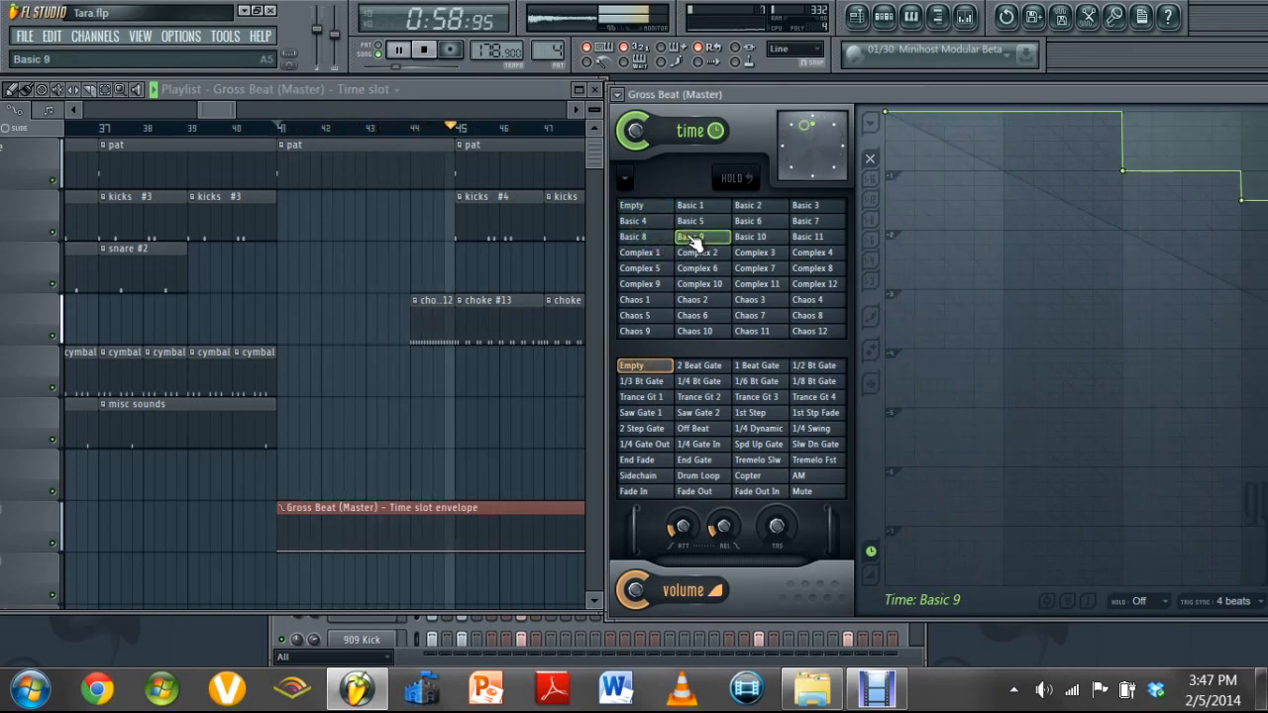
click(745, 239)
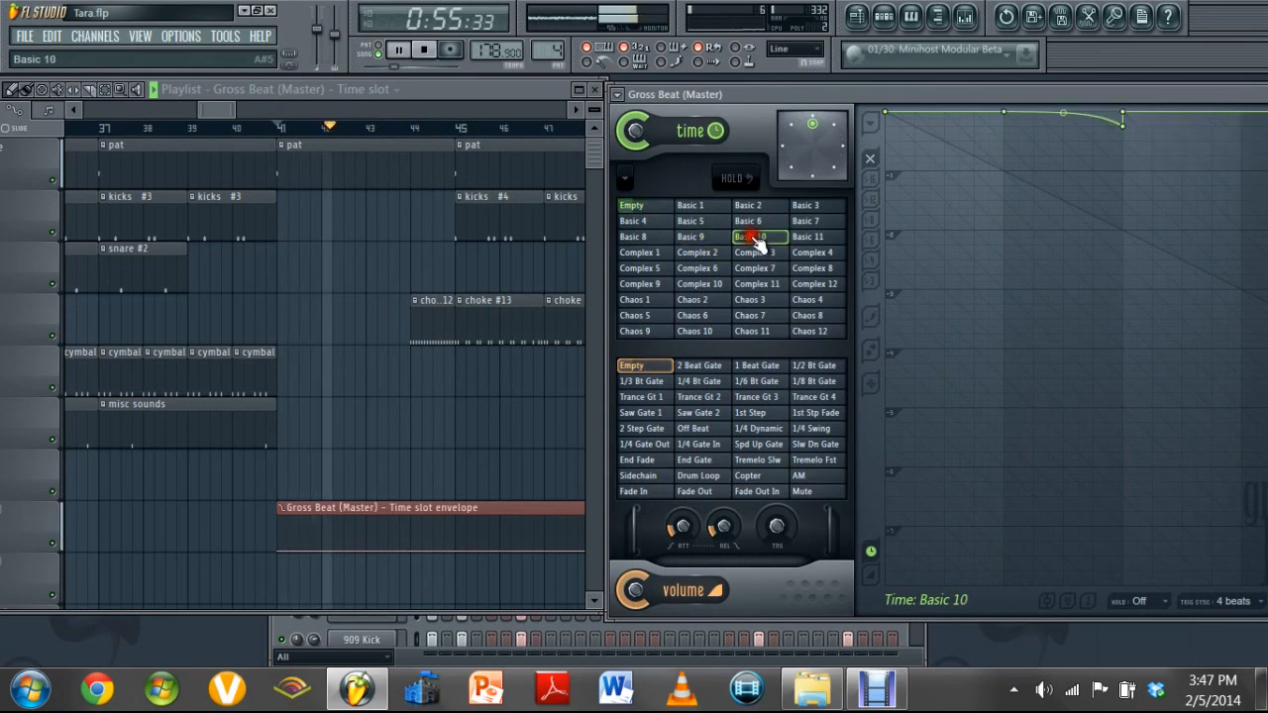
click(716, 241)
key(space)
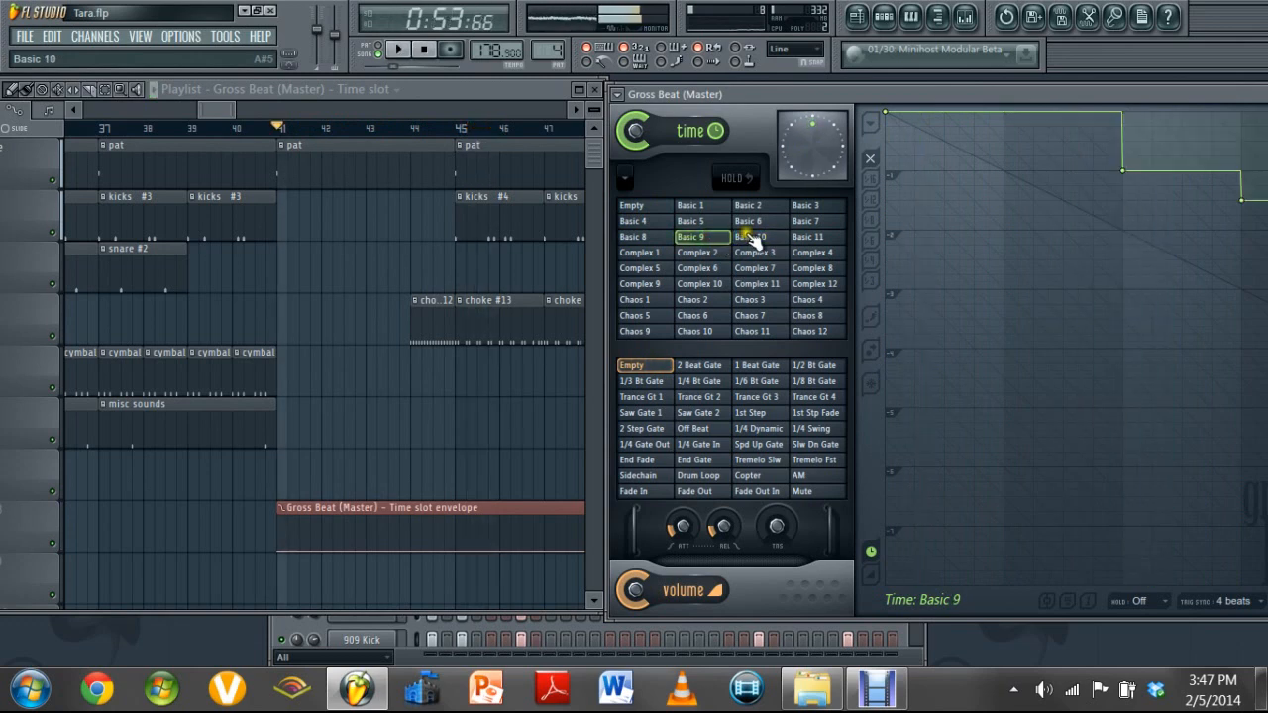
Play the drum break from bar 41 and trigger time slot Basic 10 during playback
click(750, 237)
key(space)
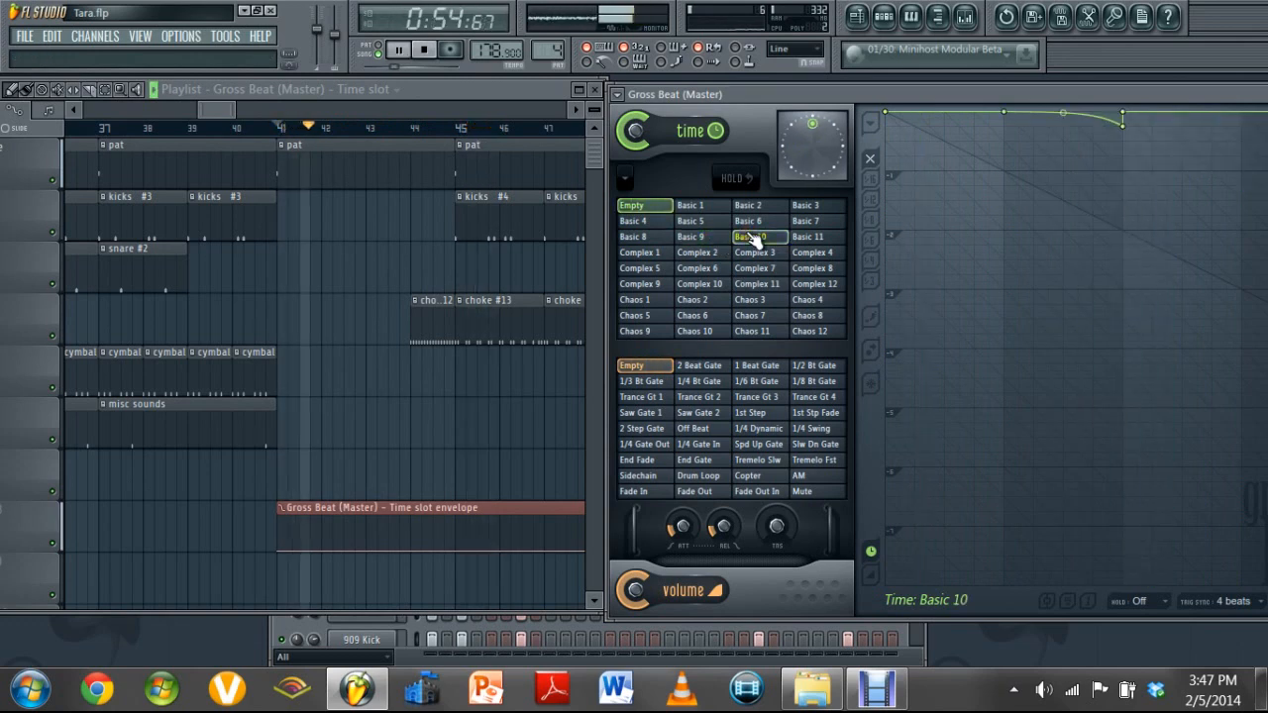
key(space)
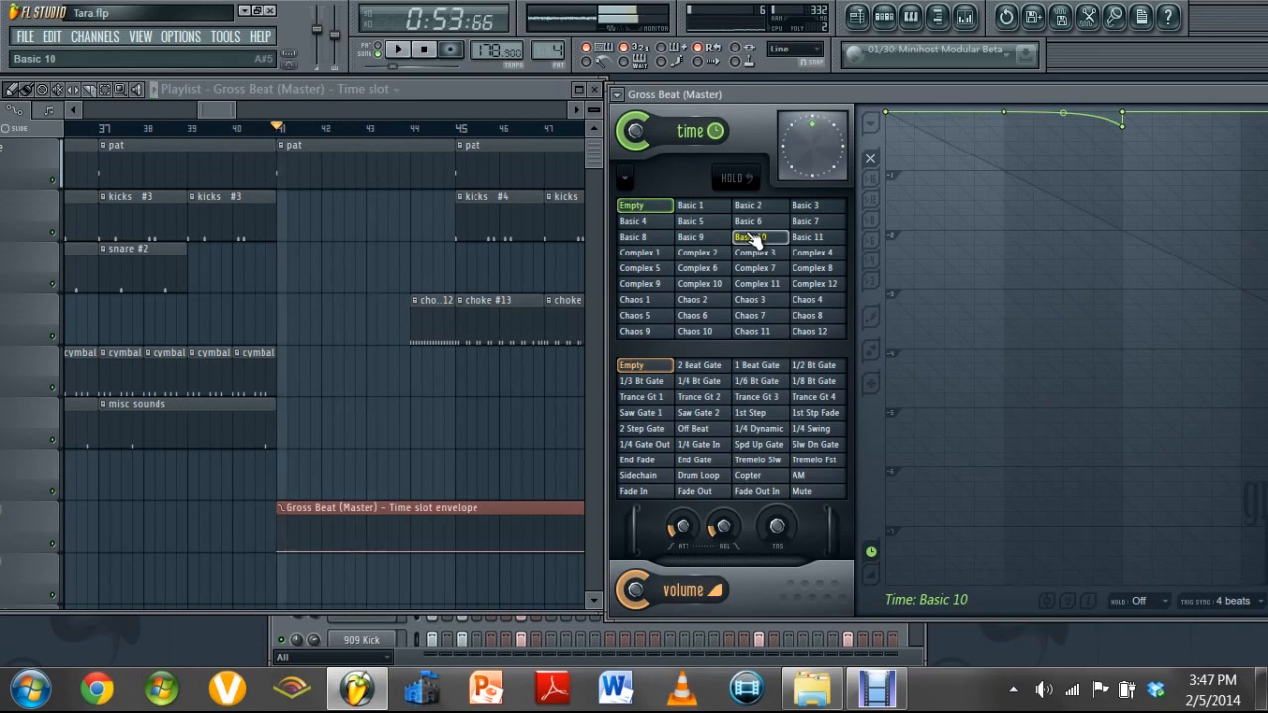
key(space)
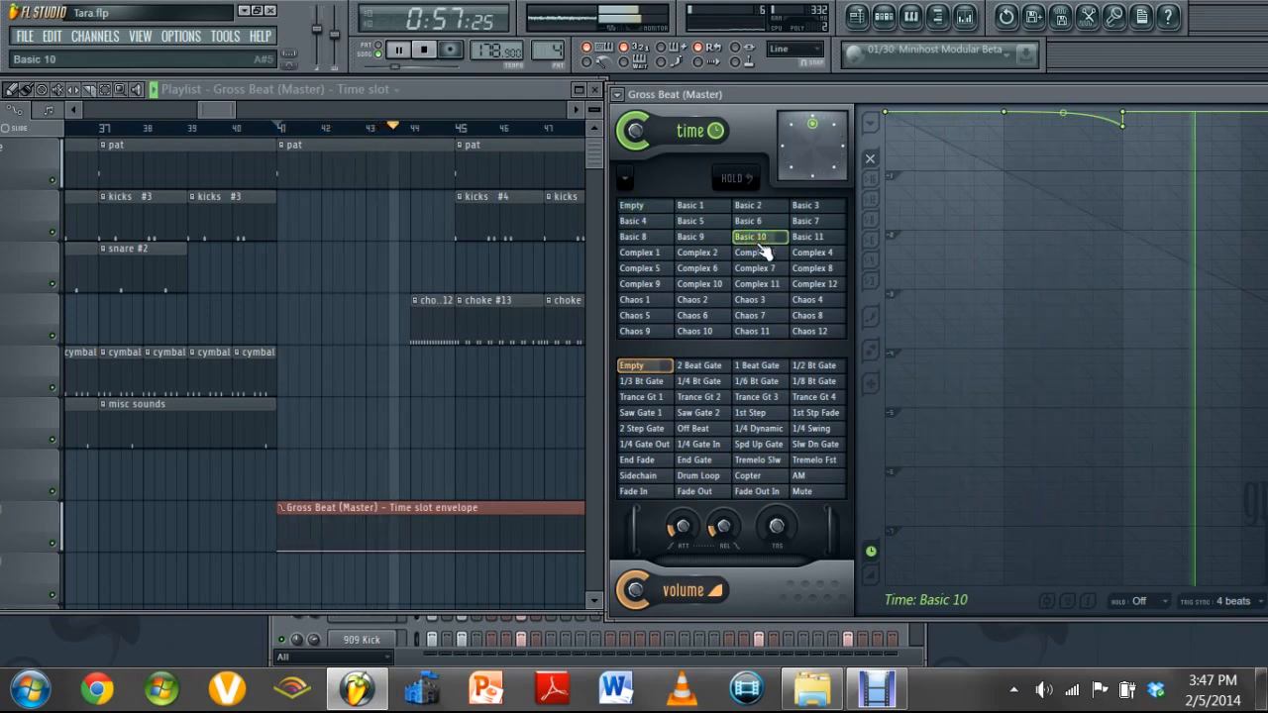
click(754, 239)
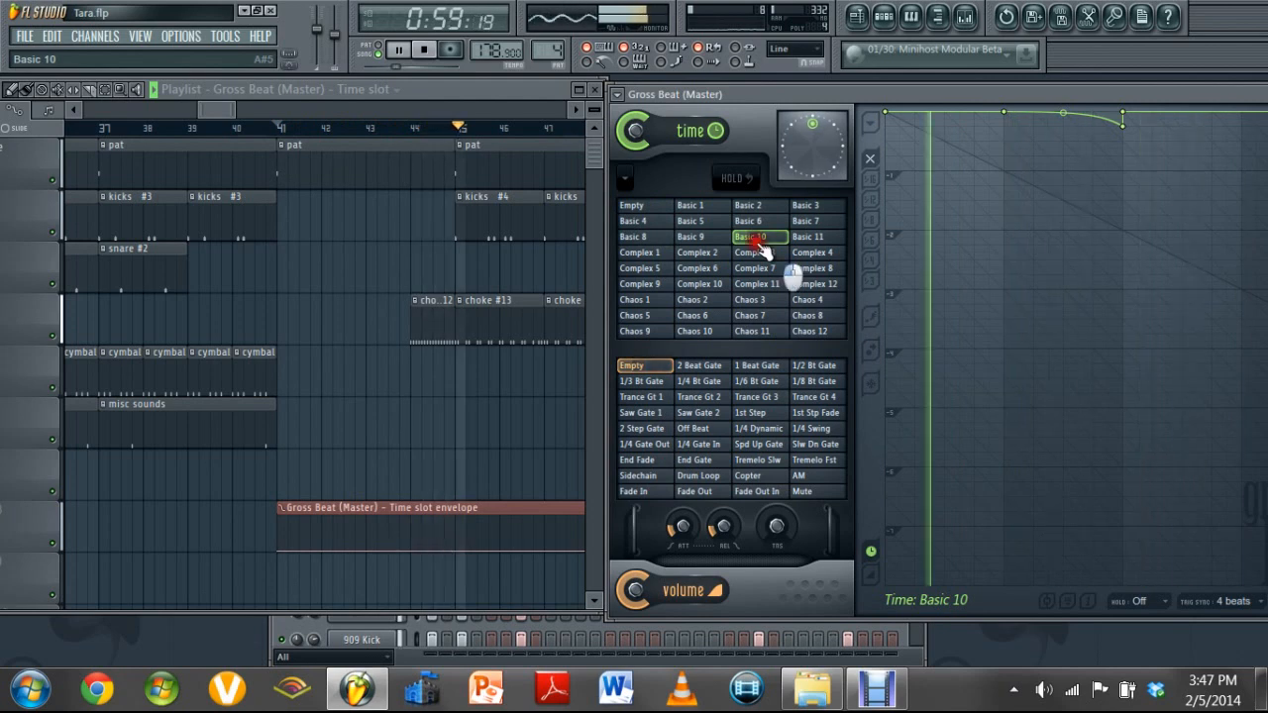
Audition time slots Basic 11 and Complex 1, replay from bar 41 with Basic 11 and Basic 4, and restart at bar 41
click(808, 240)
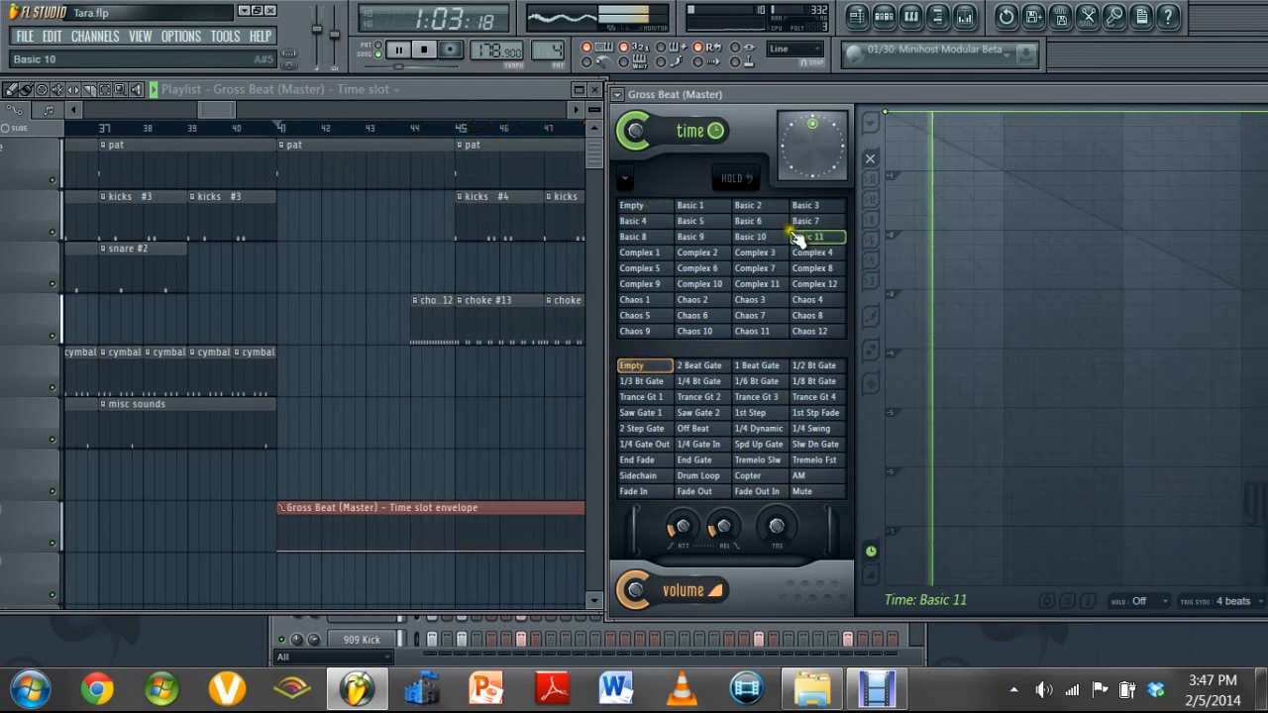
click(637, 252)
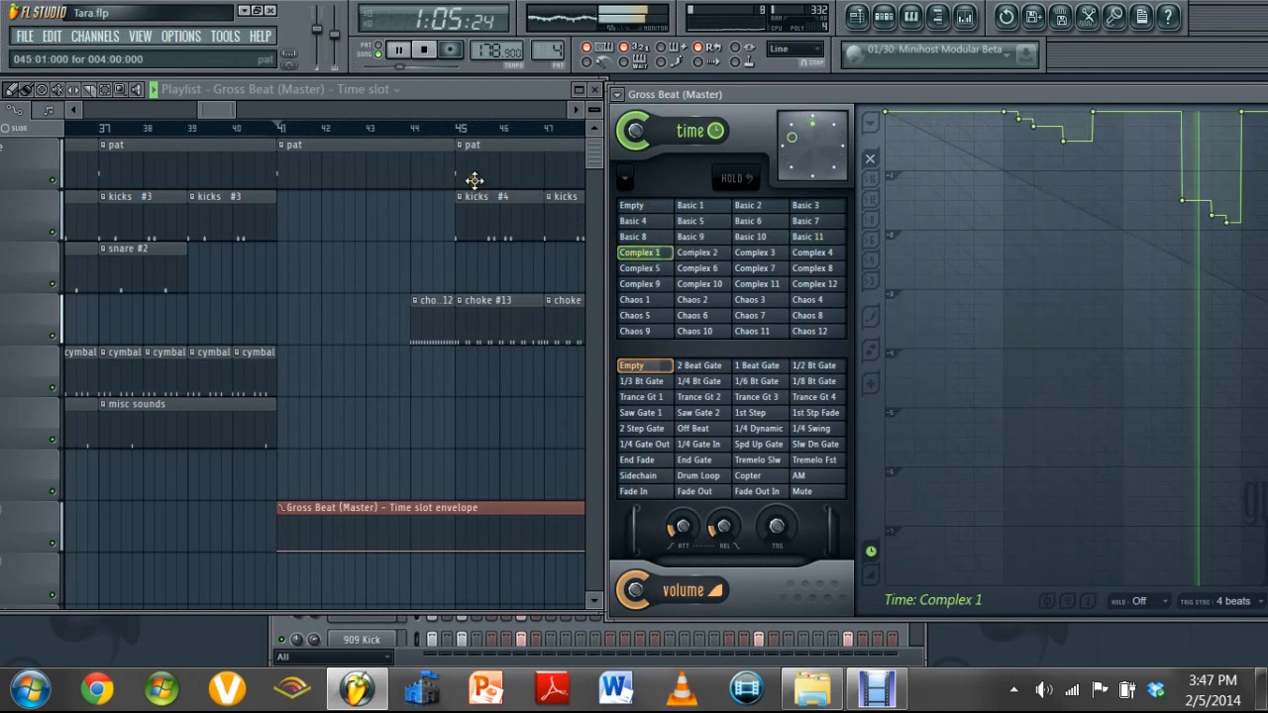
click(282, 129)
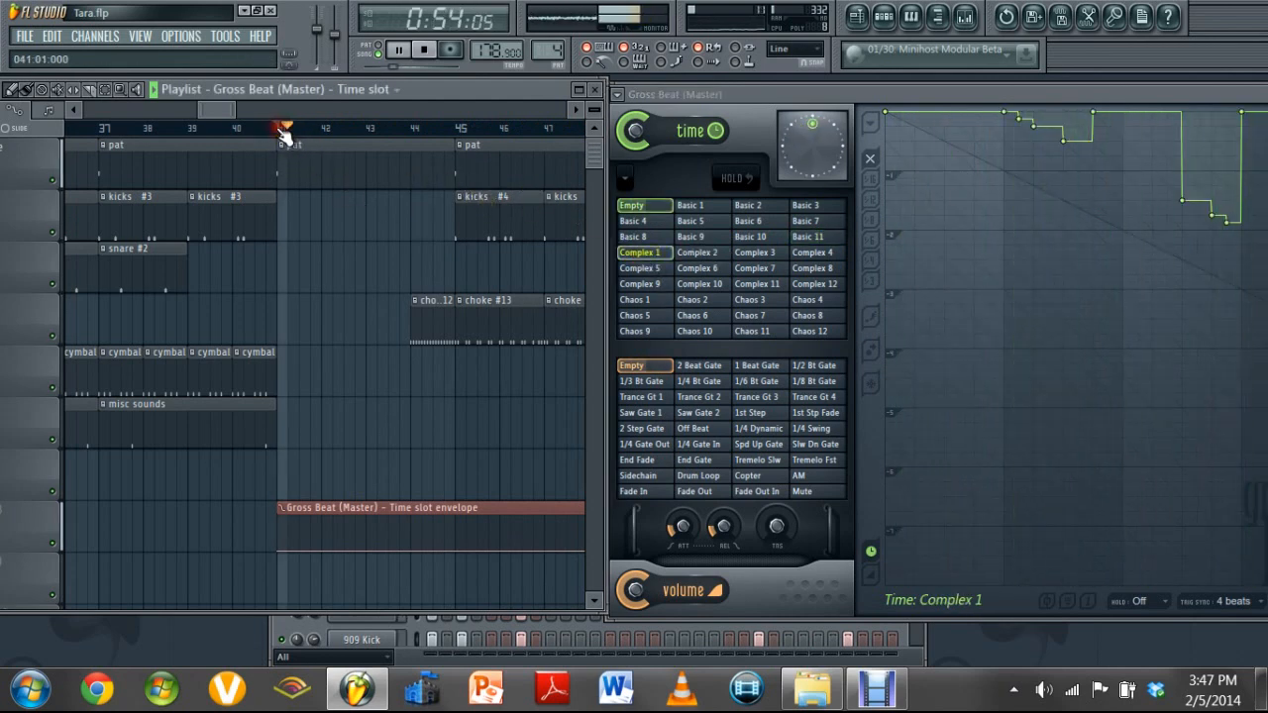
click(804, 237)
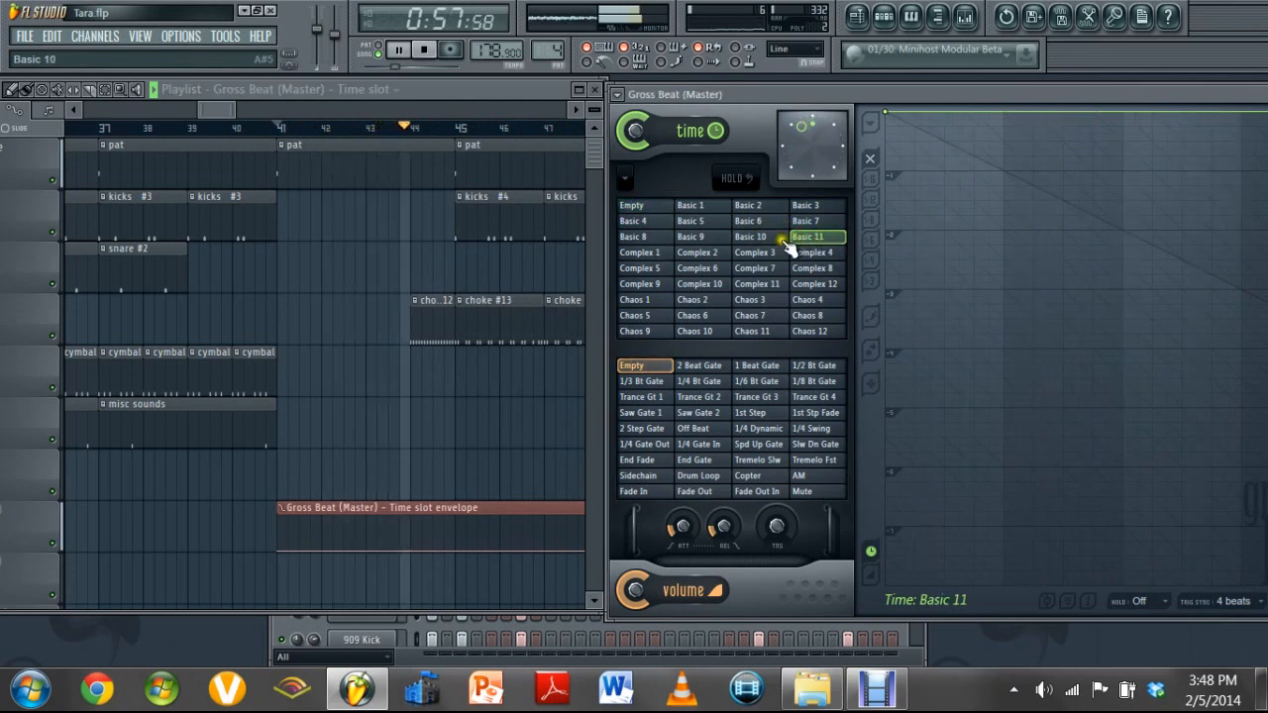
click(642, 223)
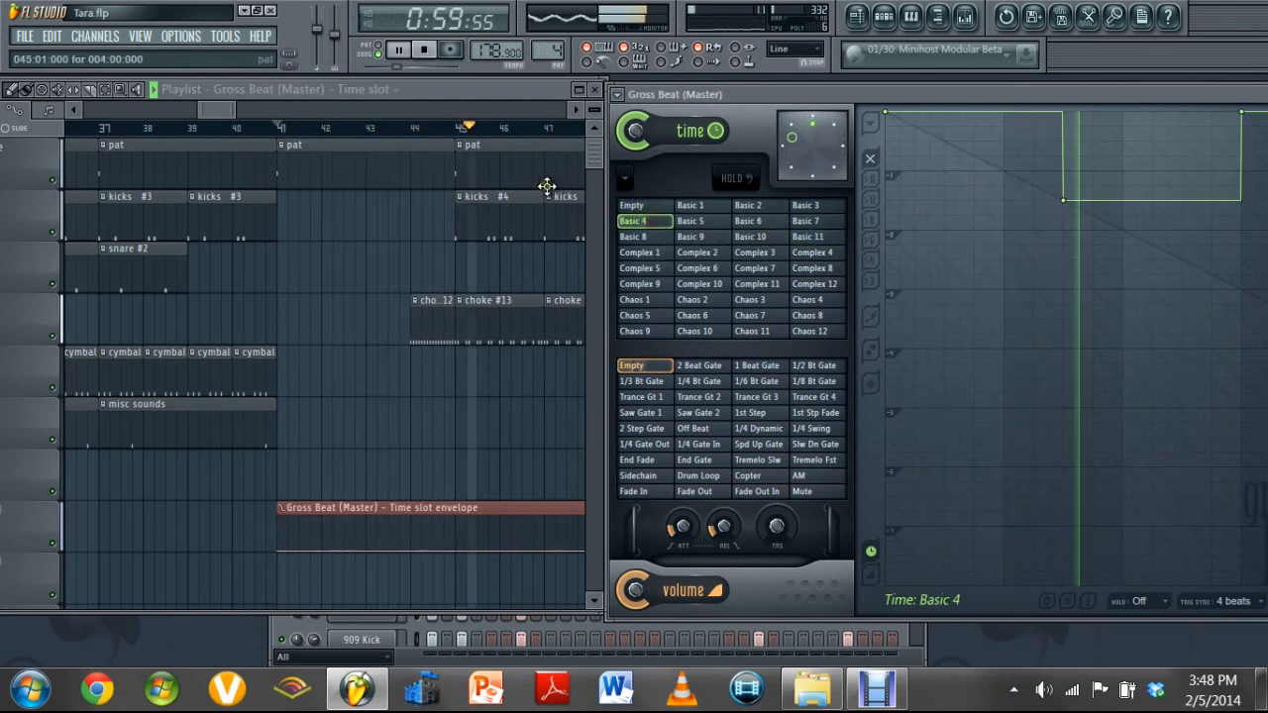
click(287, 130)
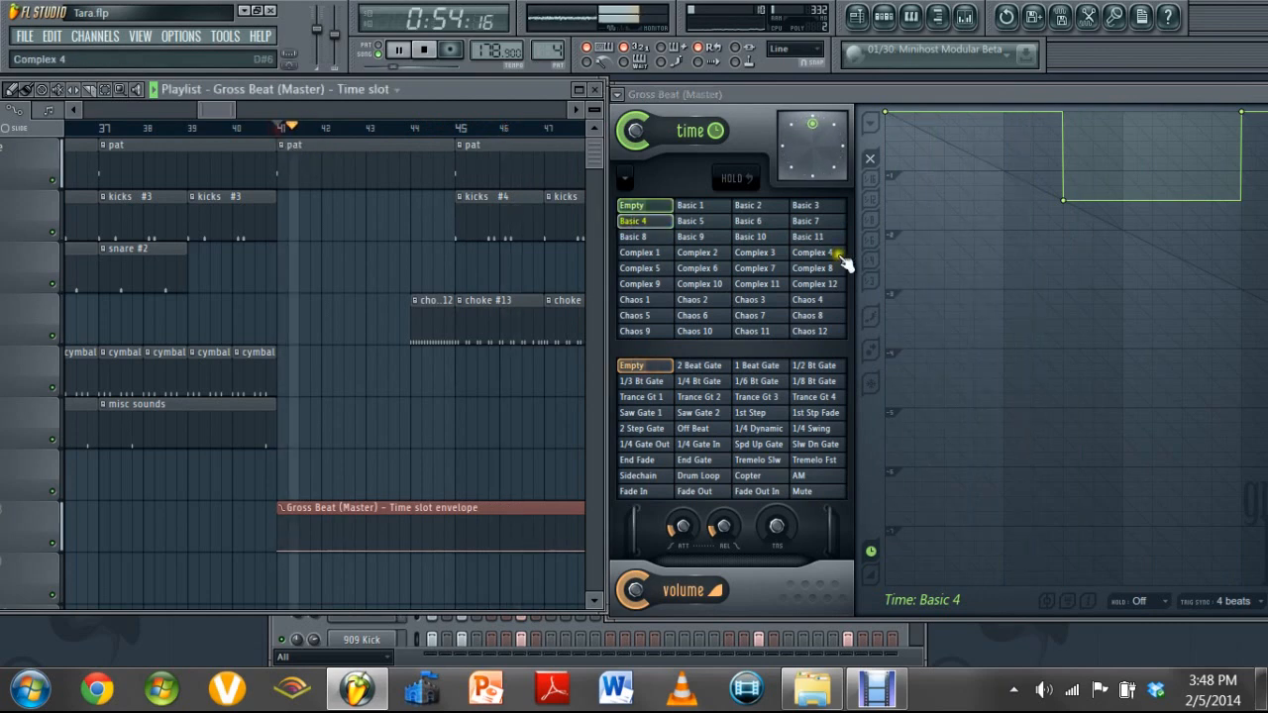
Audition time slots Basic 8, Basic 9, Basic 10 and Basic 11 in turn over the drum break, and stop playback
click(639, 238)
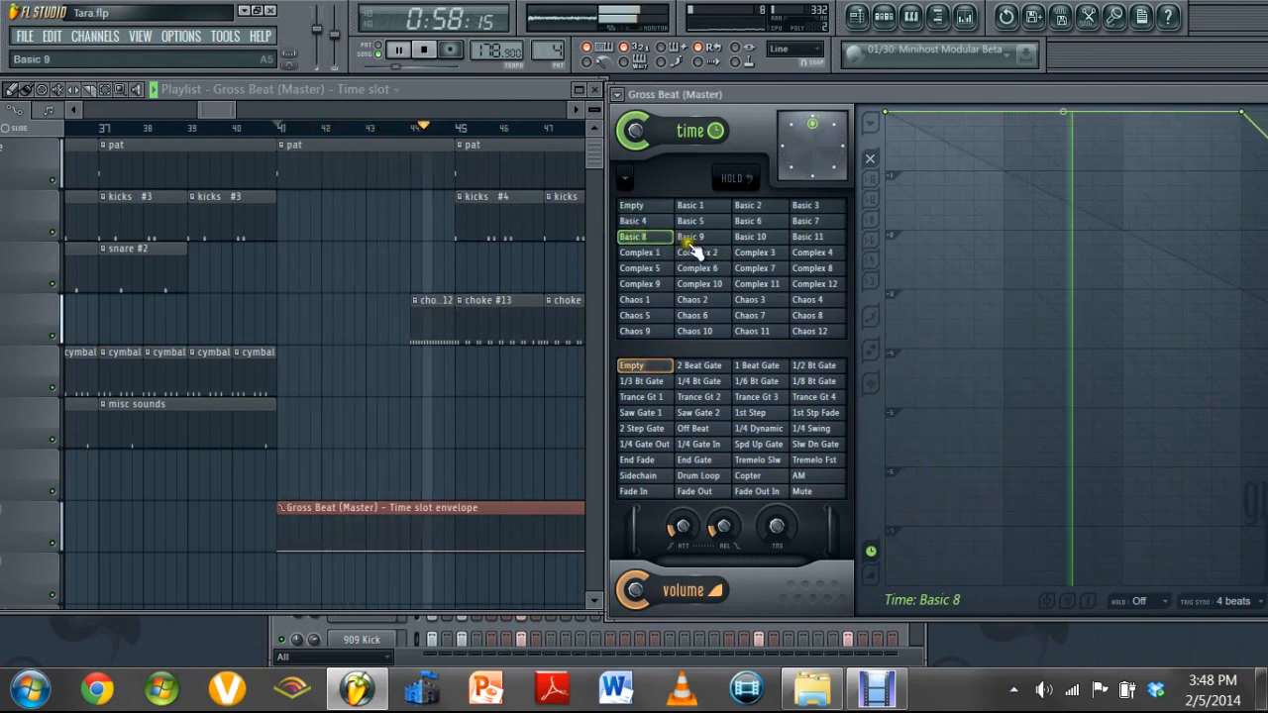
click(693, 239)
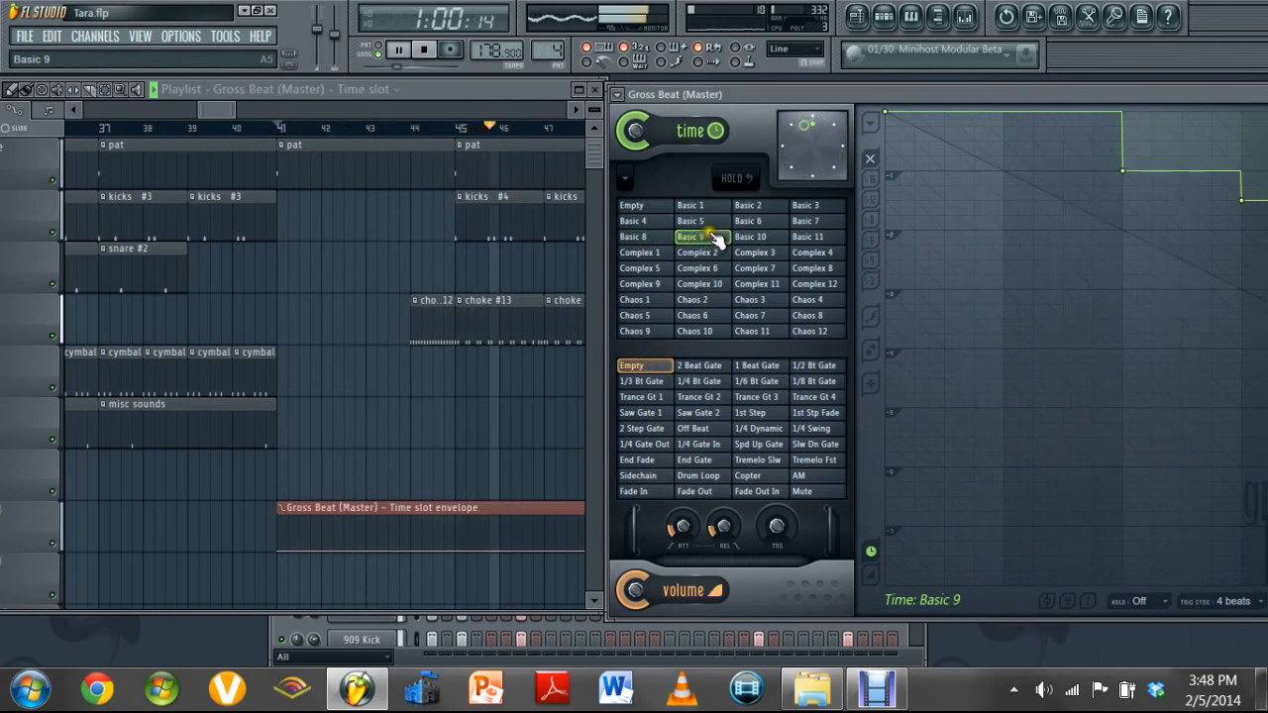
click(757, 240)
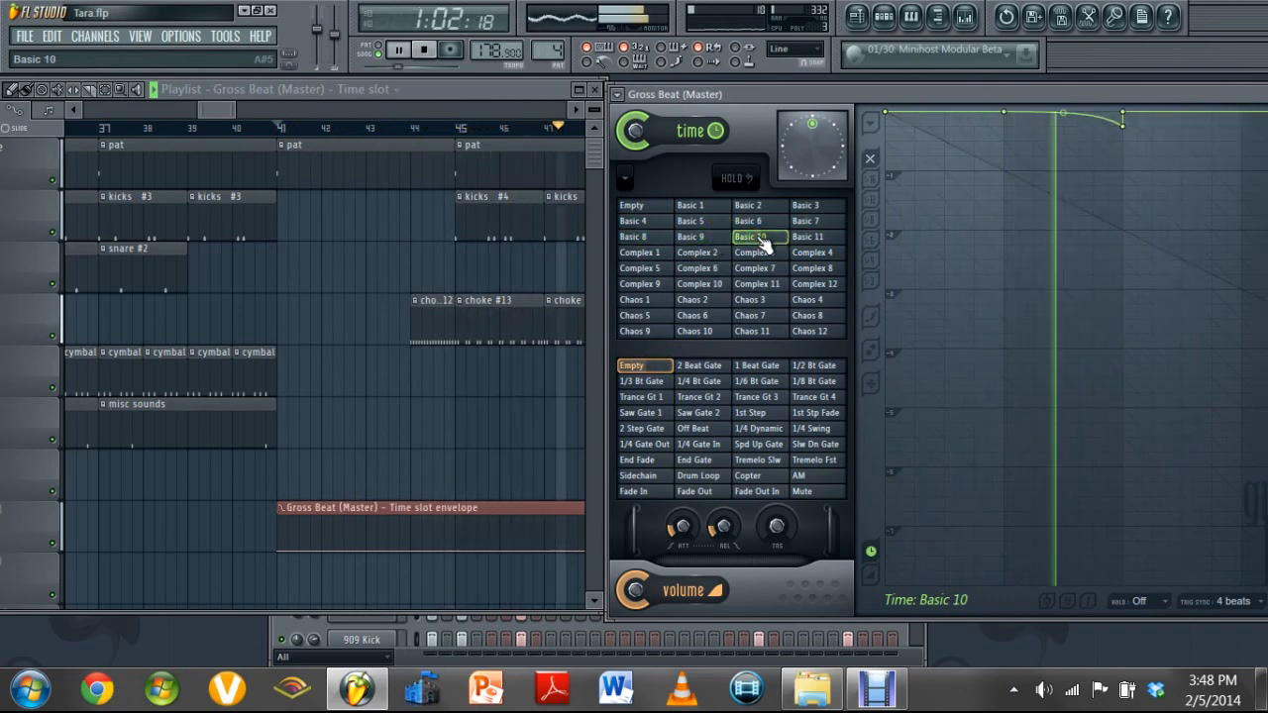
click(812, 241)
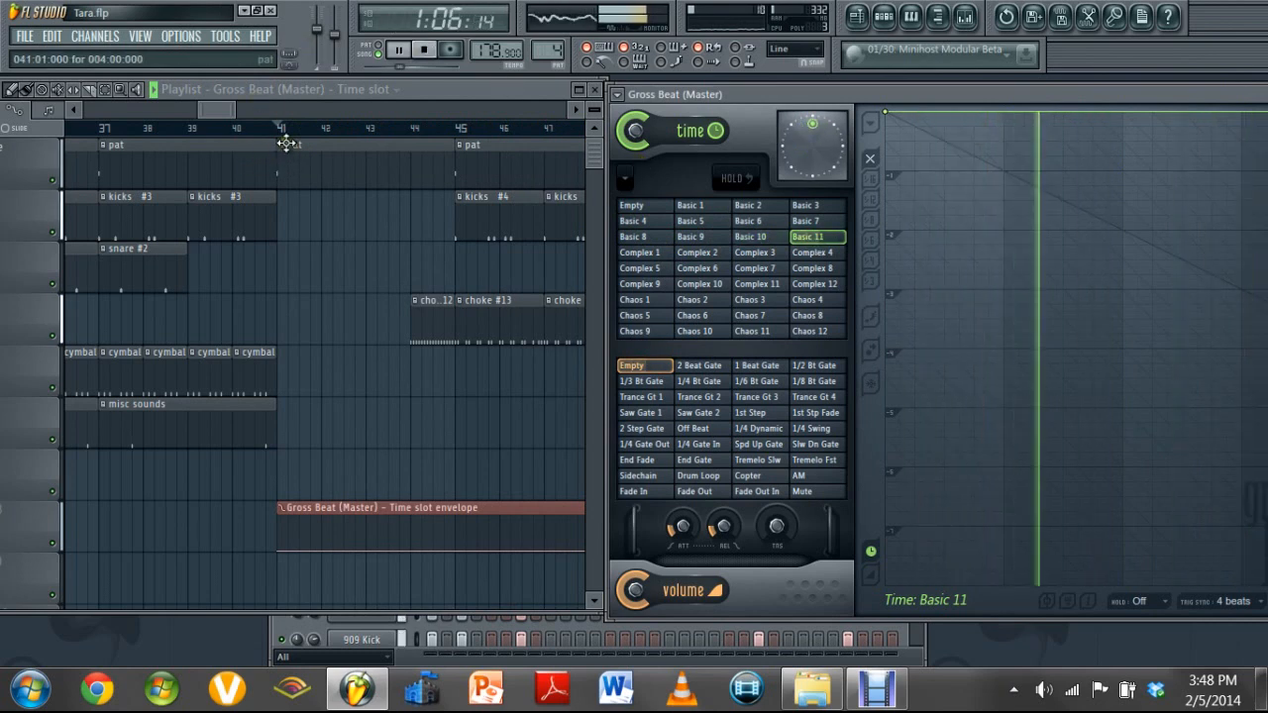
key(space)
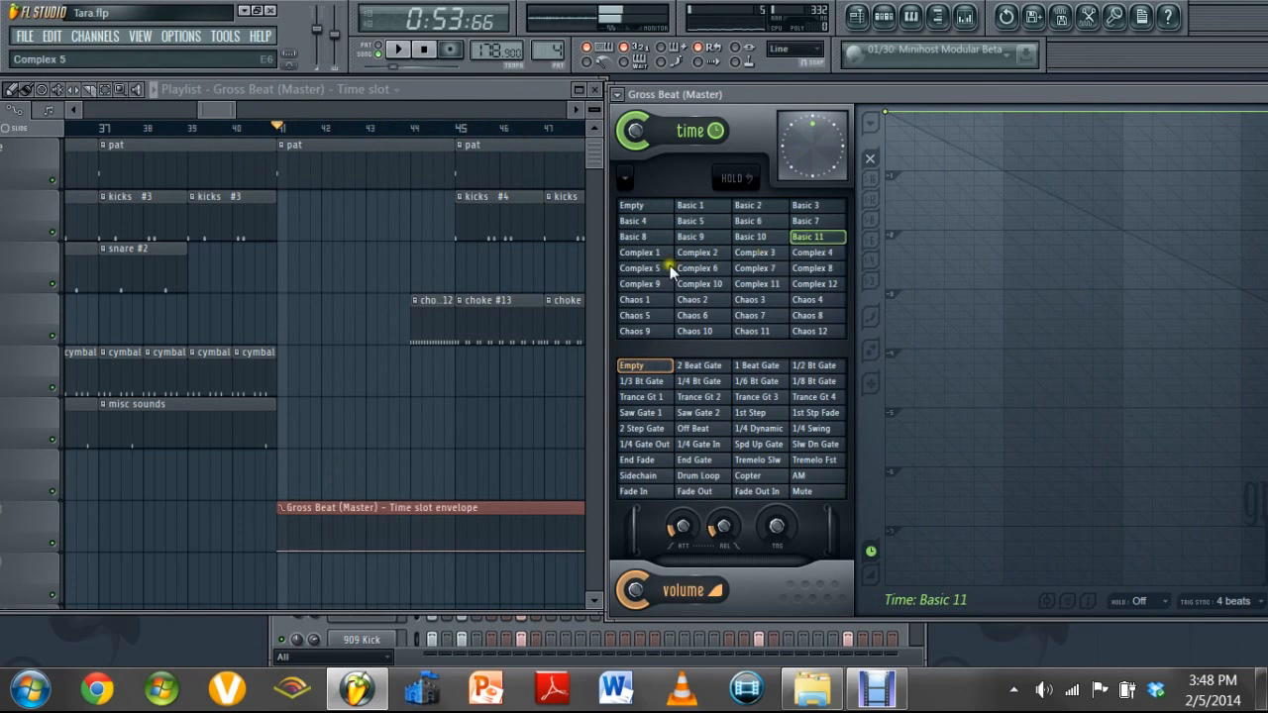
Try raising the start of the time slot envelope to the Chaos 1 level, and delete the added points
drag(307, 554, 315, 532)
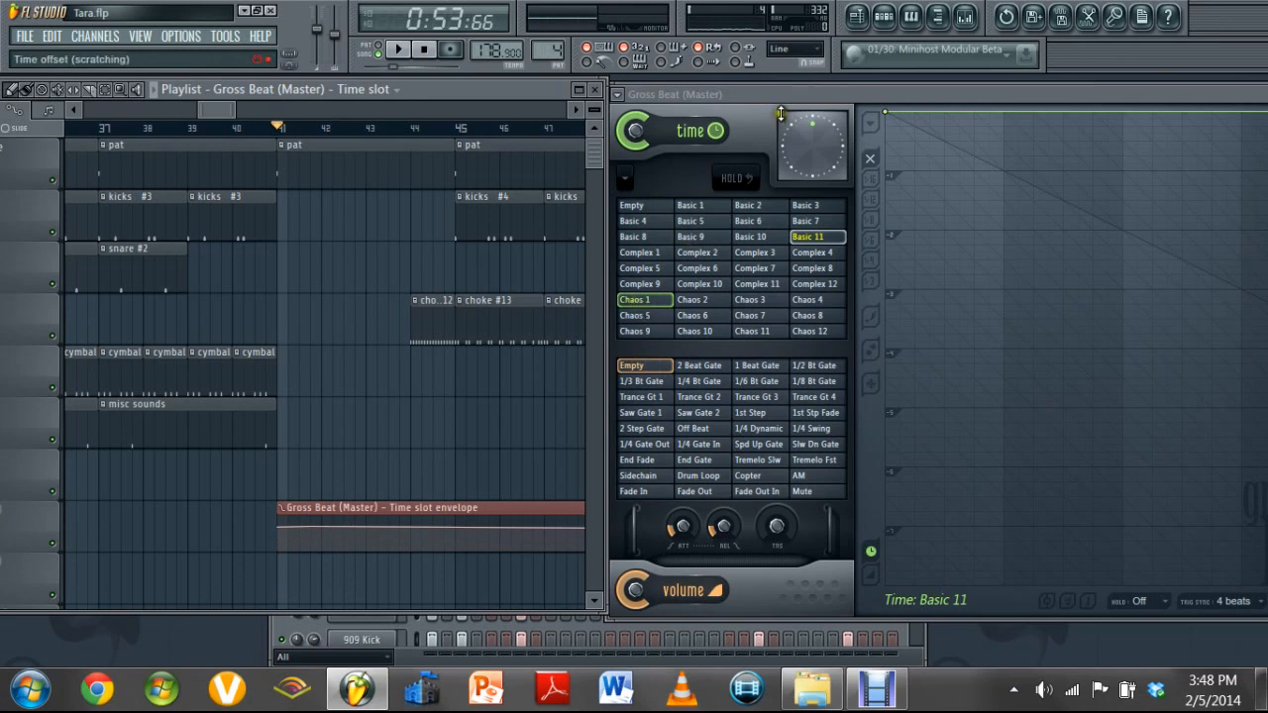
drag(783, 97, 795, 95)
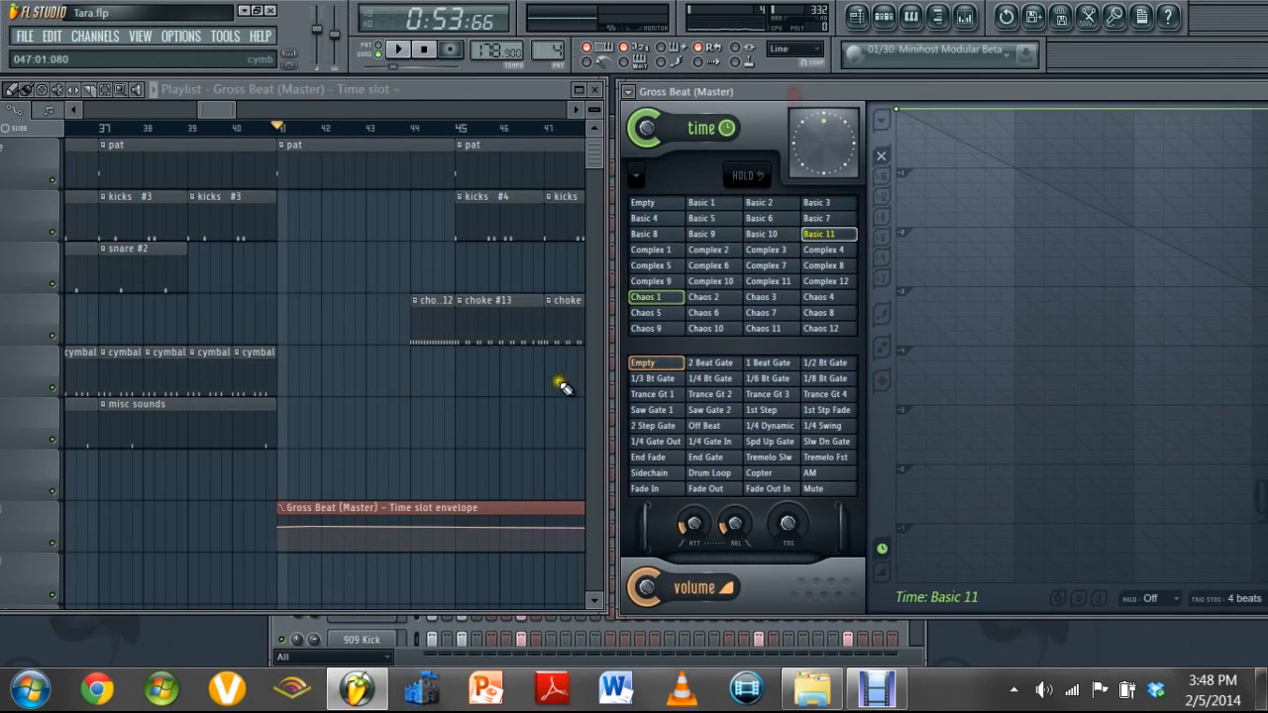
click(298, 530)
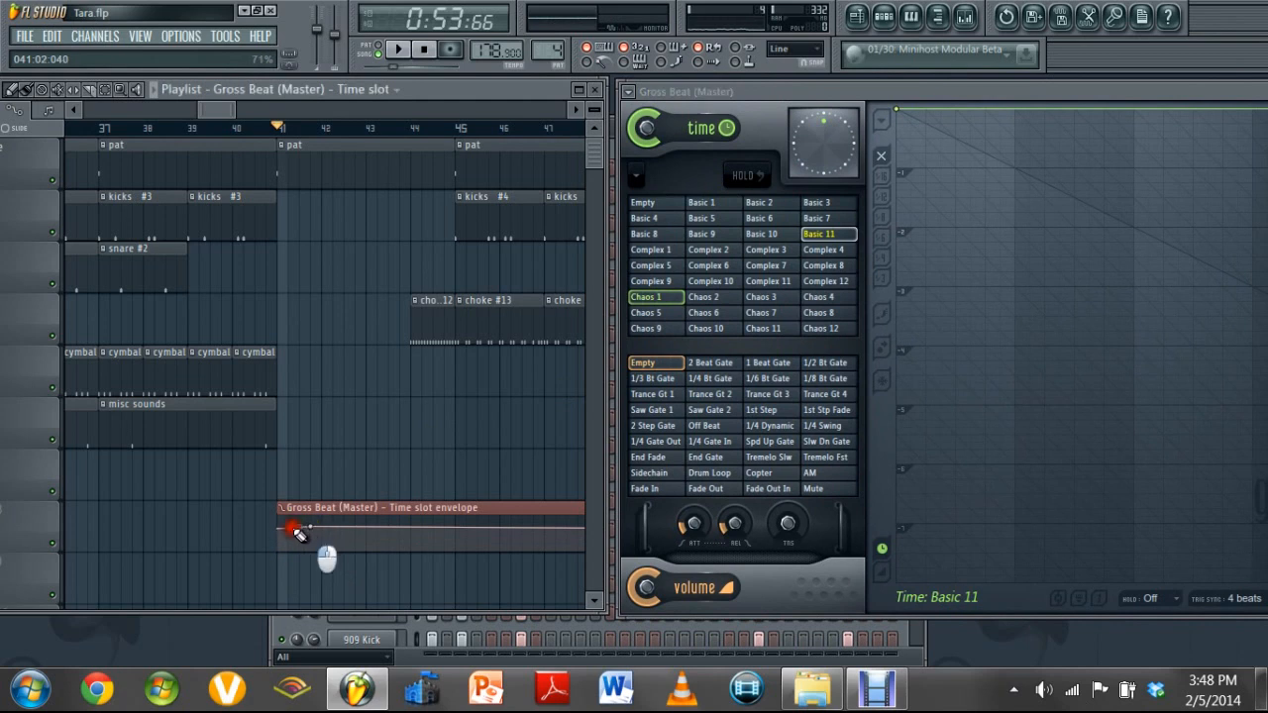
drag(294, 531, 292, 529)
right_click(296, 529)
right_click(311, 527)
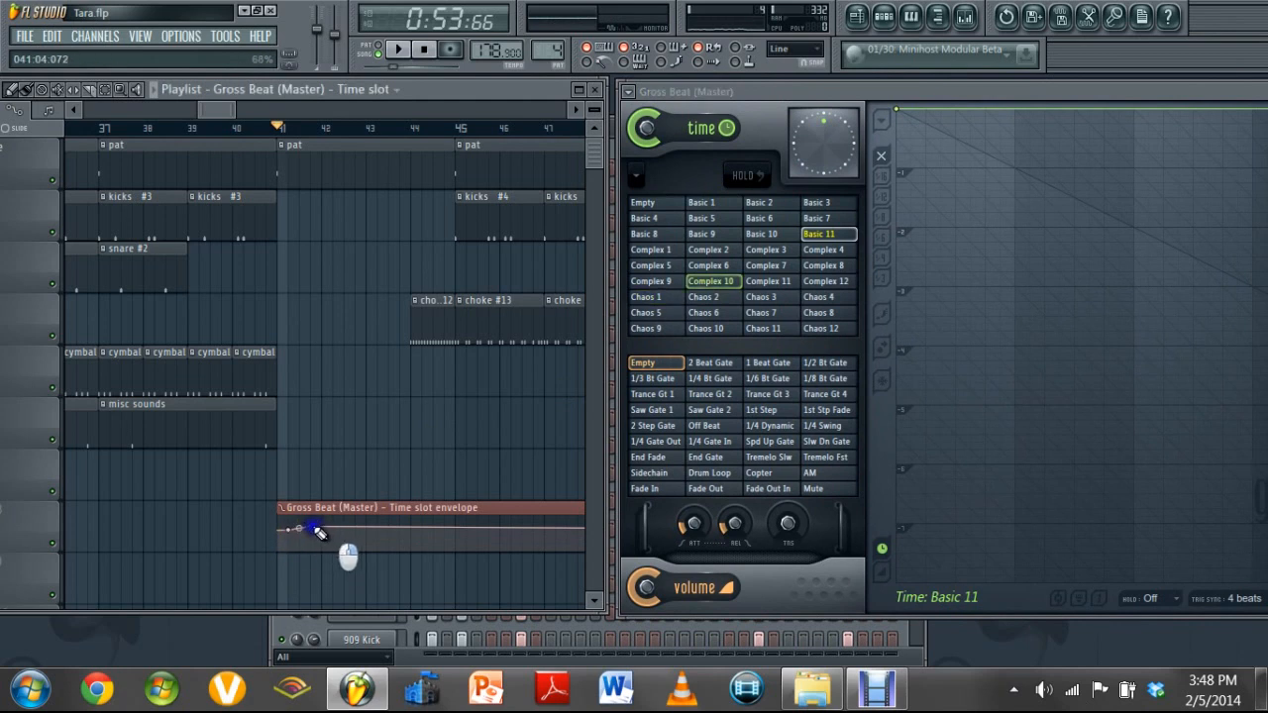
right_click(277, 522)
click(298, 544)
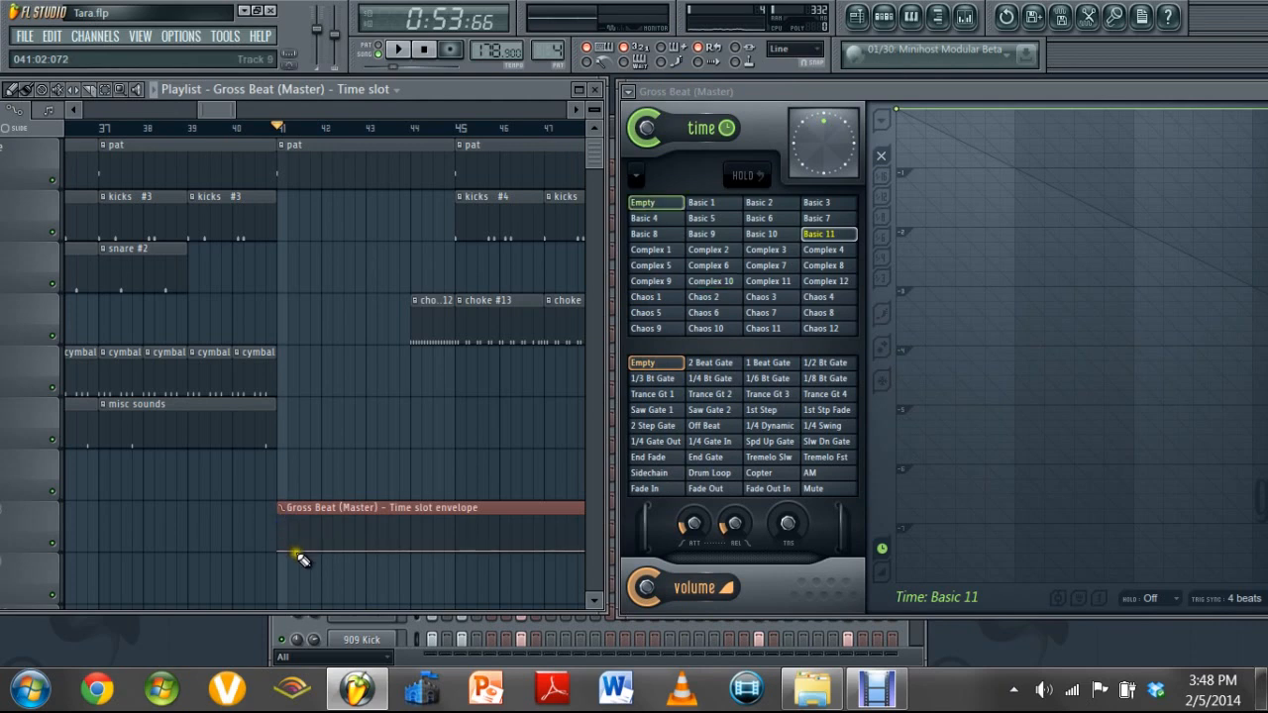
Raise the time slot envelope to the Basic 10 level from bar 41, and compare slots Basic 10 and Basic 11 in Gross Beat
drag(300, 556, 299, 542)
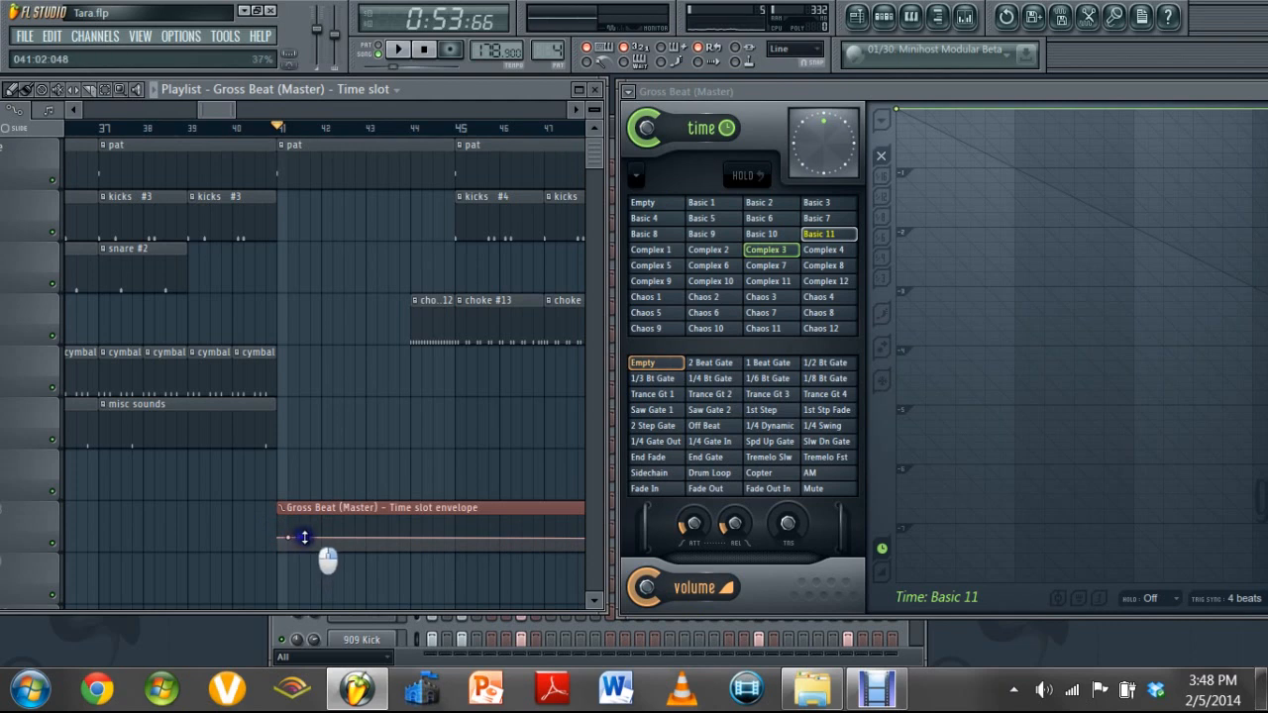
mouse_move(304, 538)
mouse_down()
mouse_move(291, 546)
mouse_move(335, 547)
mouse_up()
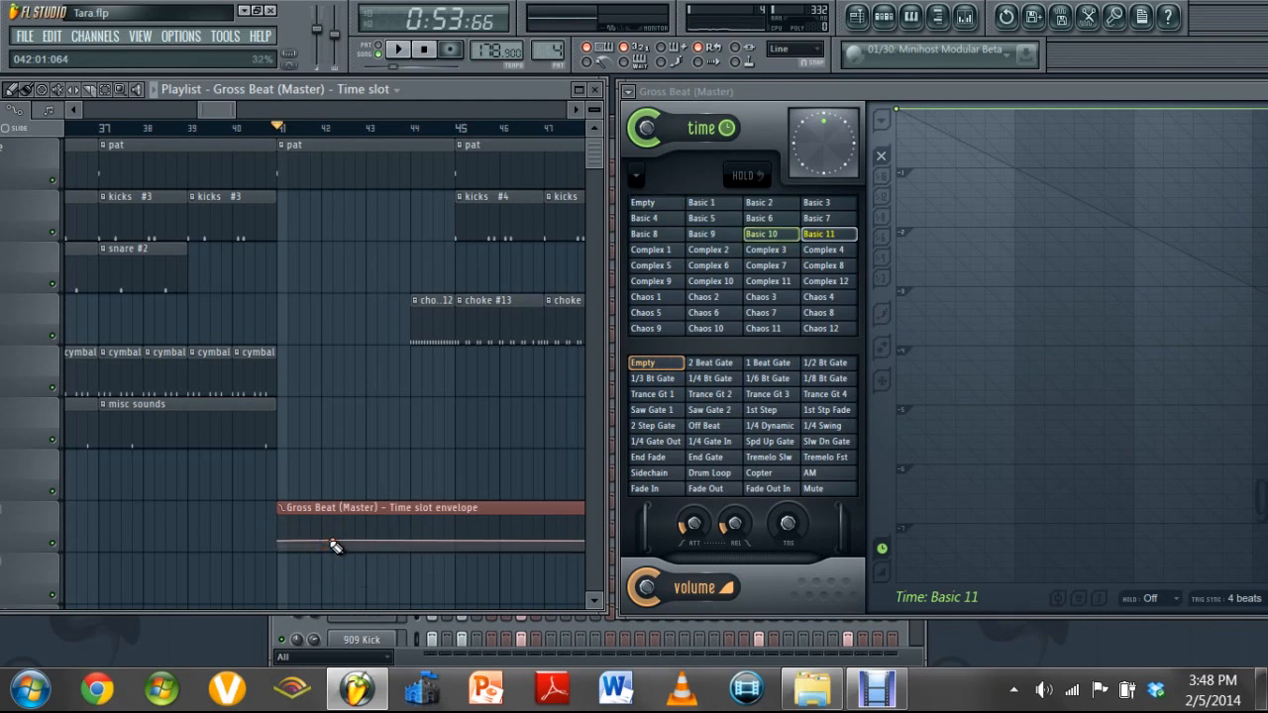
click(782, 236)
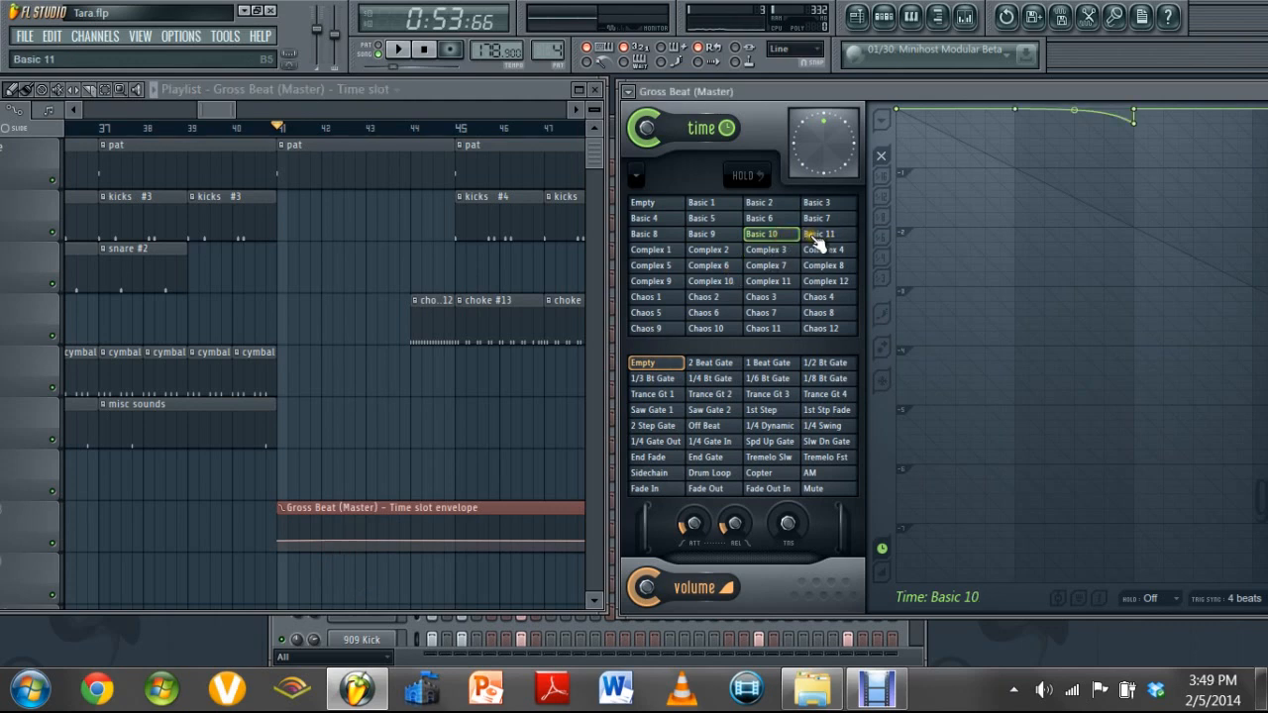
click(818, 238)
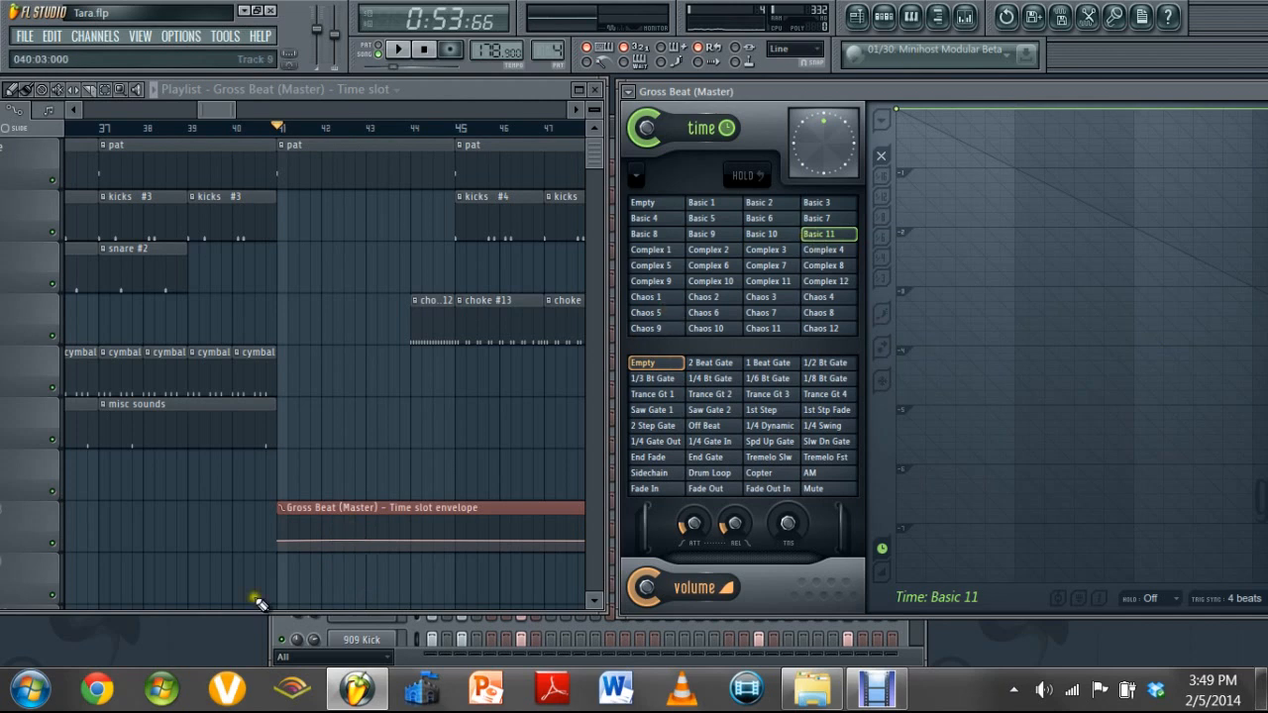
Shape the envelope with points near bar 42 so it stays at Empty before that bar, and play it from bar 41
click(323, 543)
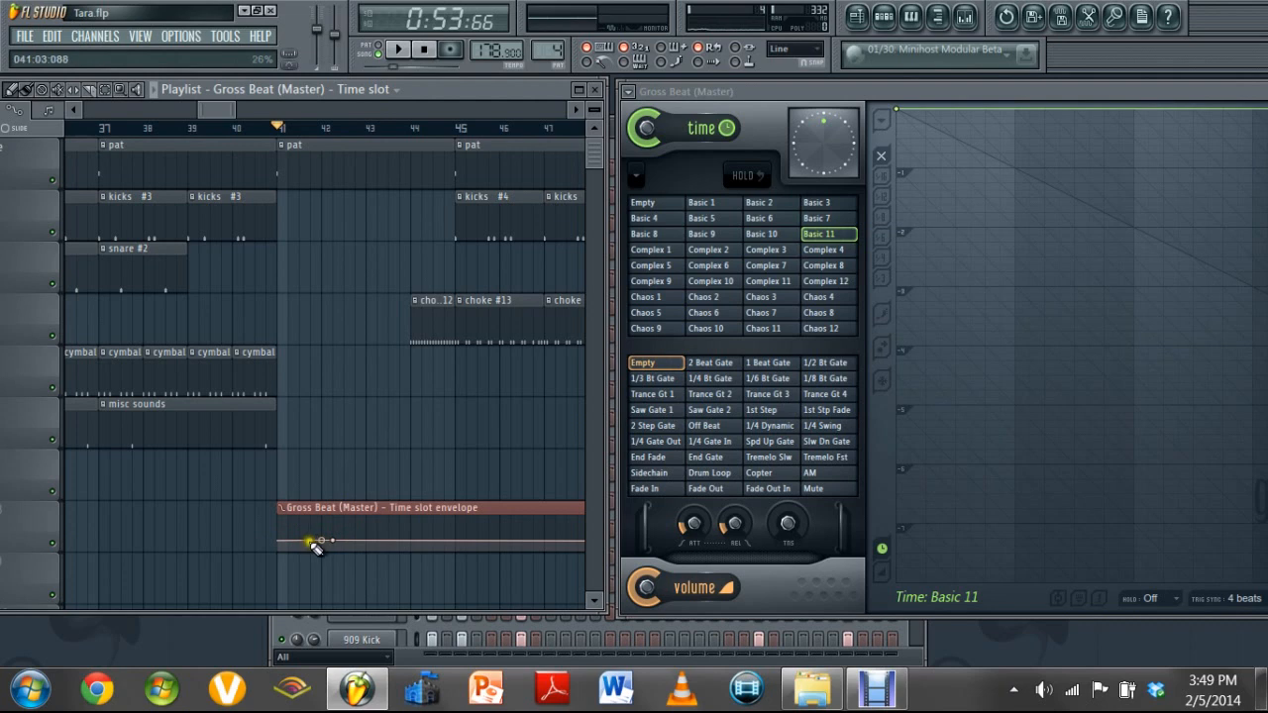
drag(319, 547, 266, 400)
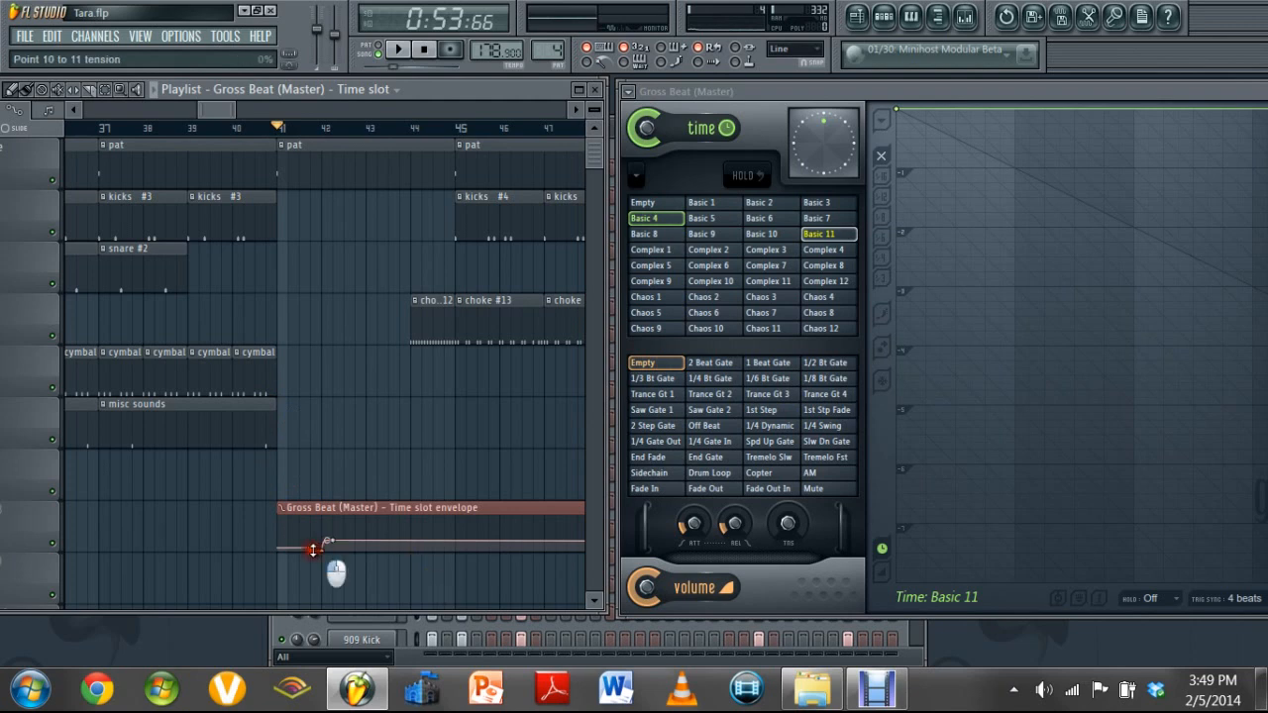
drag(313, 549, 289, 565)
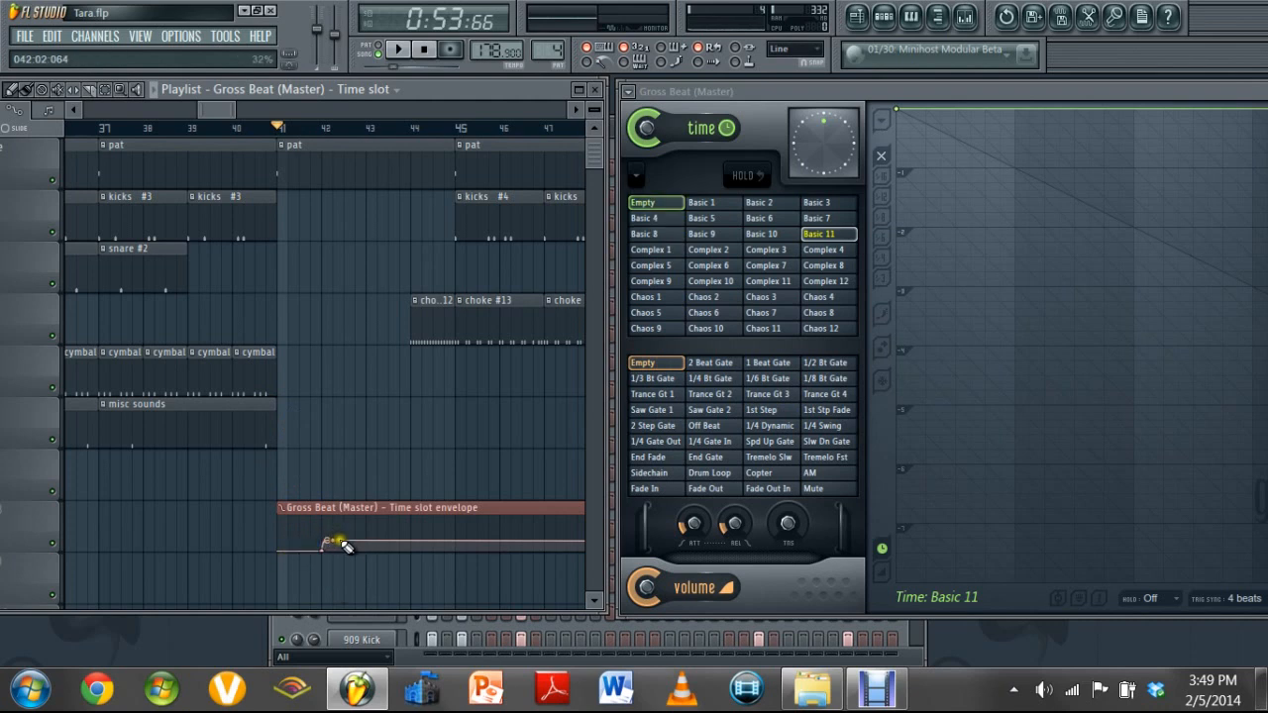
key(space)
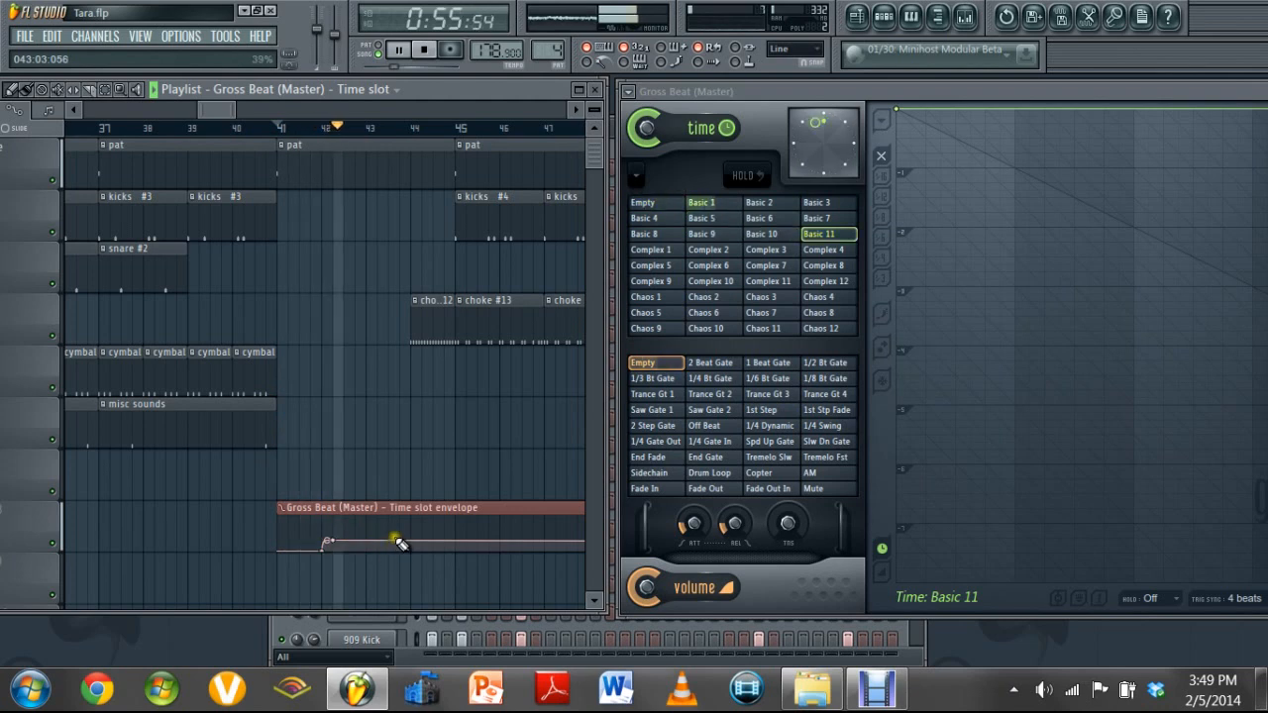
key(space)
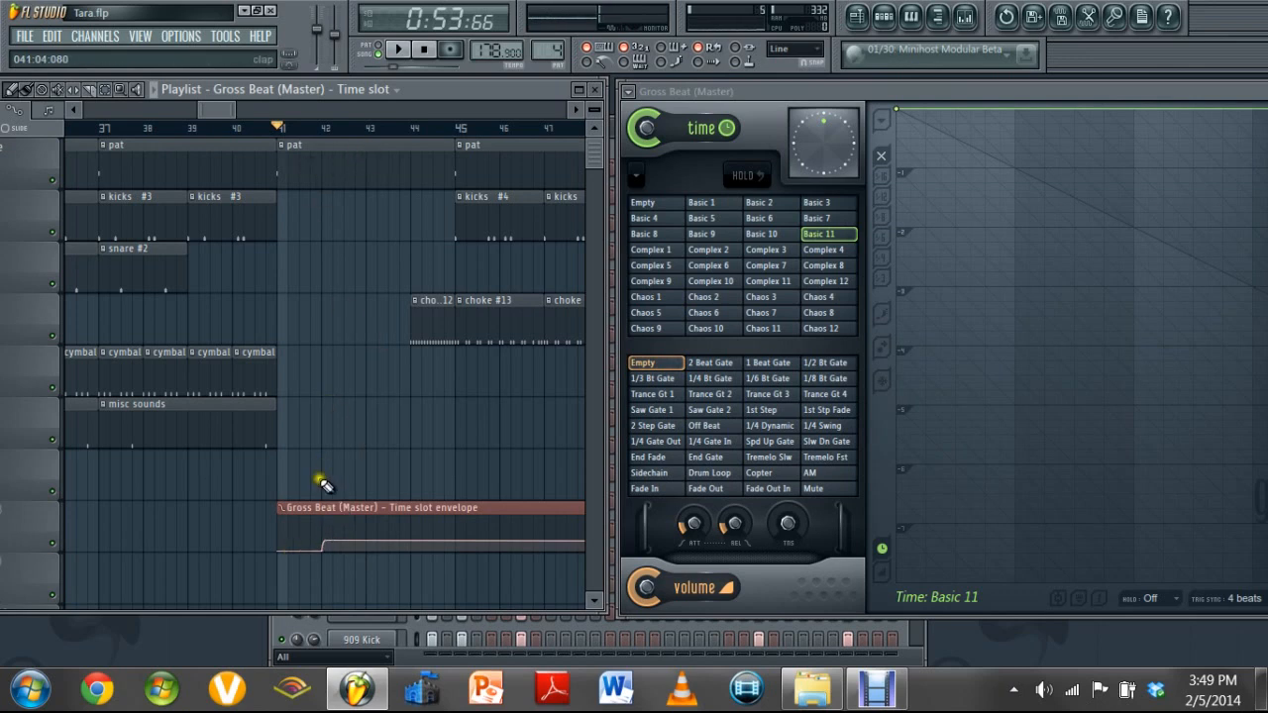
Add envelope points around bar 43 and play the drum break from bar 41 to check the slot change
click(366, 543)
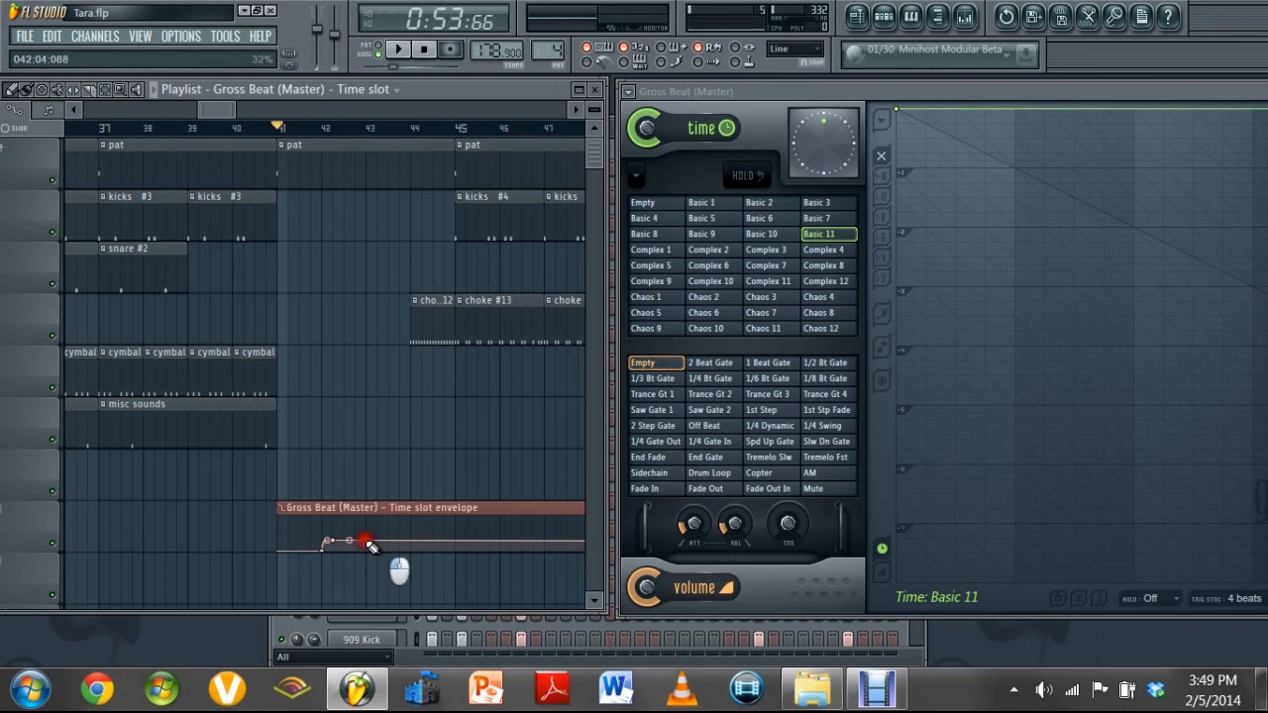
drag(369, 545, 369, 545)
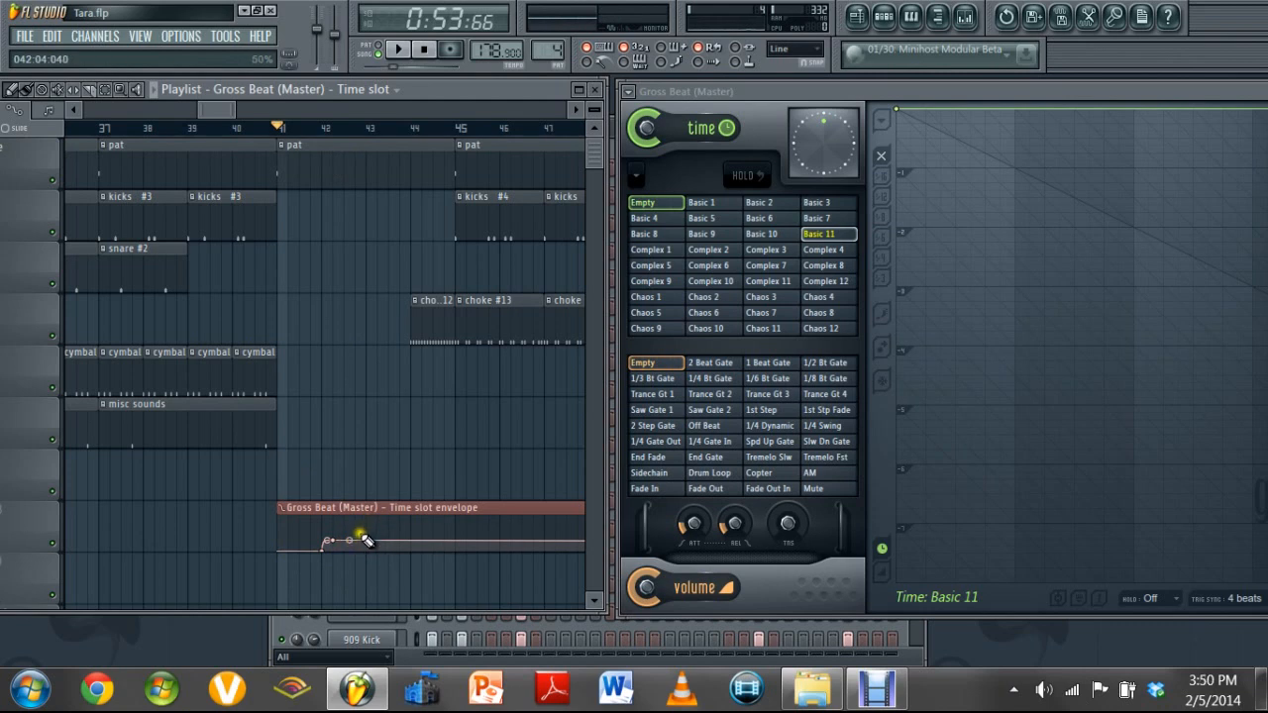
drag(364, 540, 383, 548)
key(space)
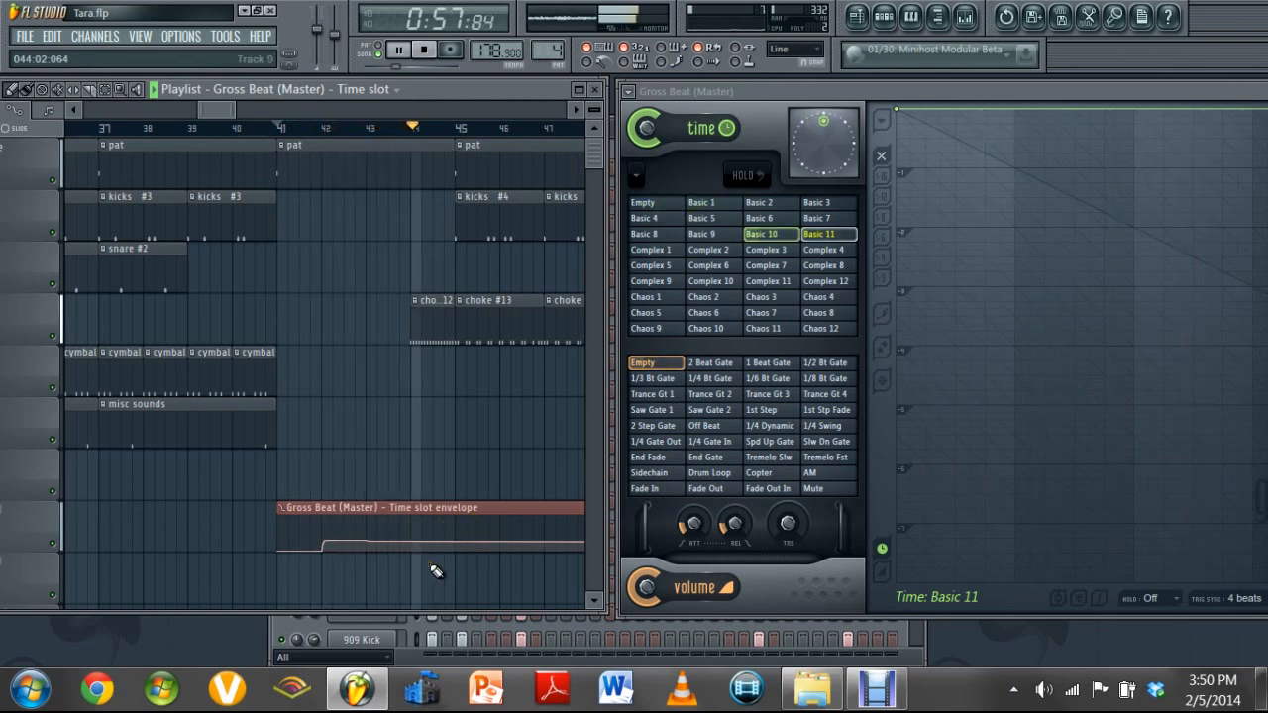
key(space)
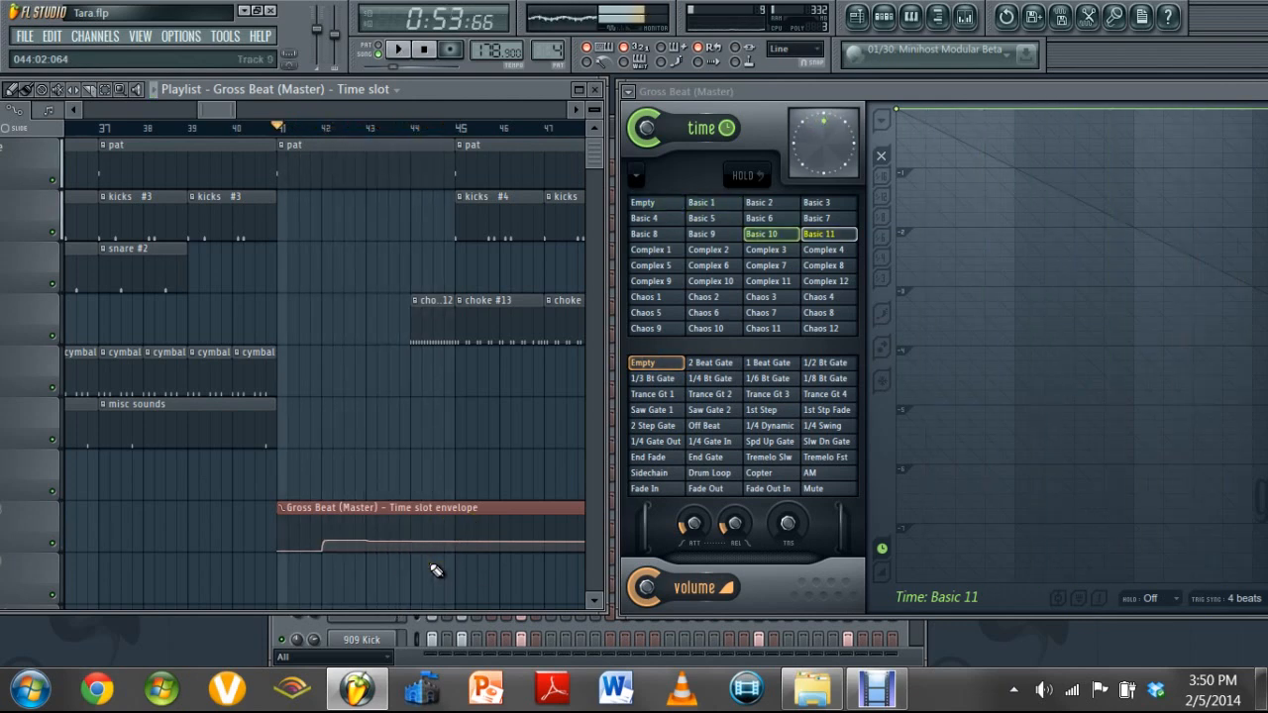
Adjust the curve tension and the levels of the envelope points just before bar 43
click(367, 547)
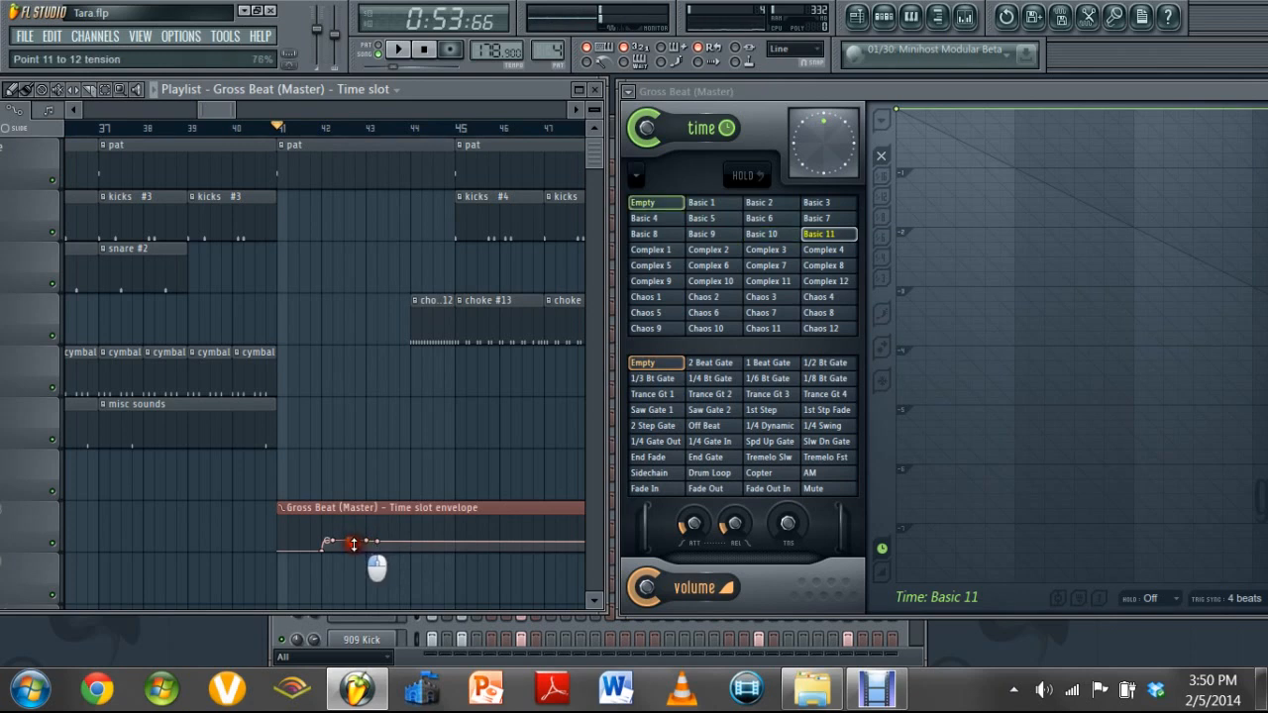
drag(357, 553, 526, 177)
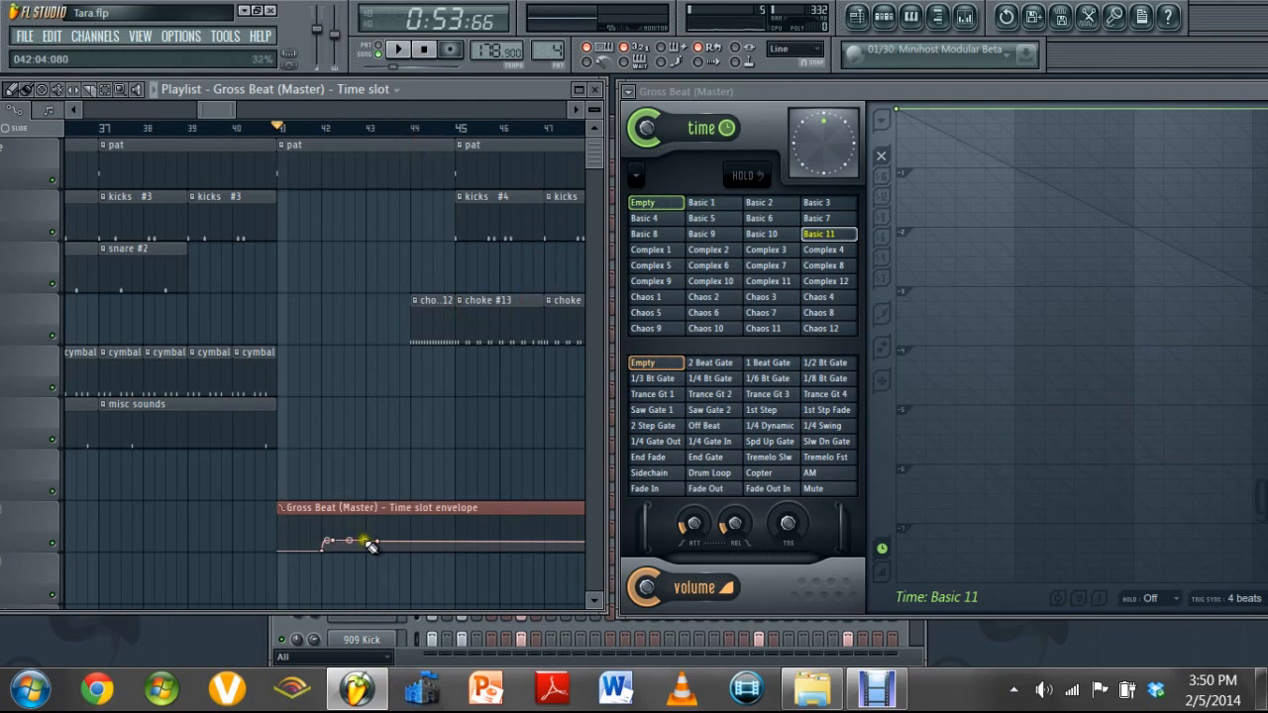
drag(363, 540, 365, 543)
drag(367, 545, 364, 540)
Add and adjust envelope points just before bar 44, and drop the envelope to the Empty level from bar 44 onward
click(412, 543)
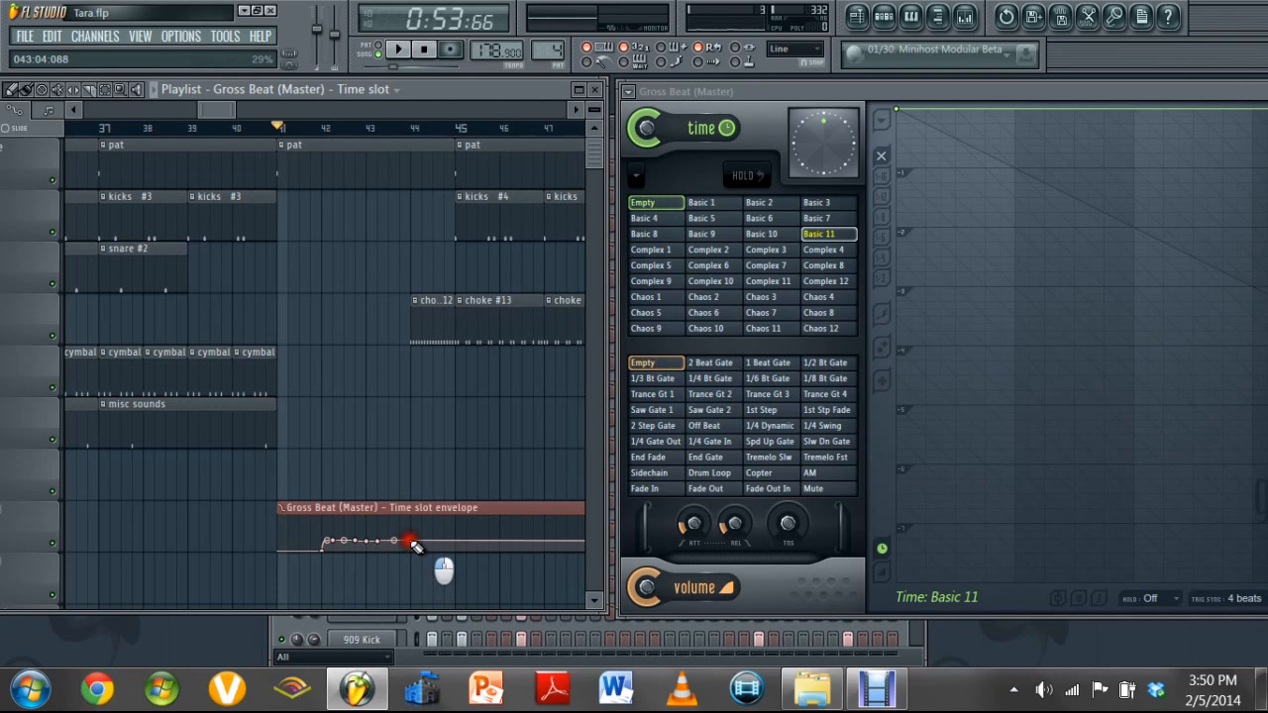
drag(413, 546, 414, 548)
click(404, 545)
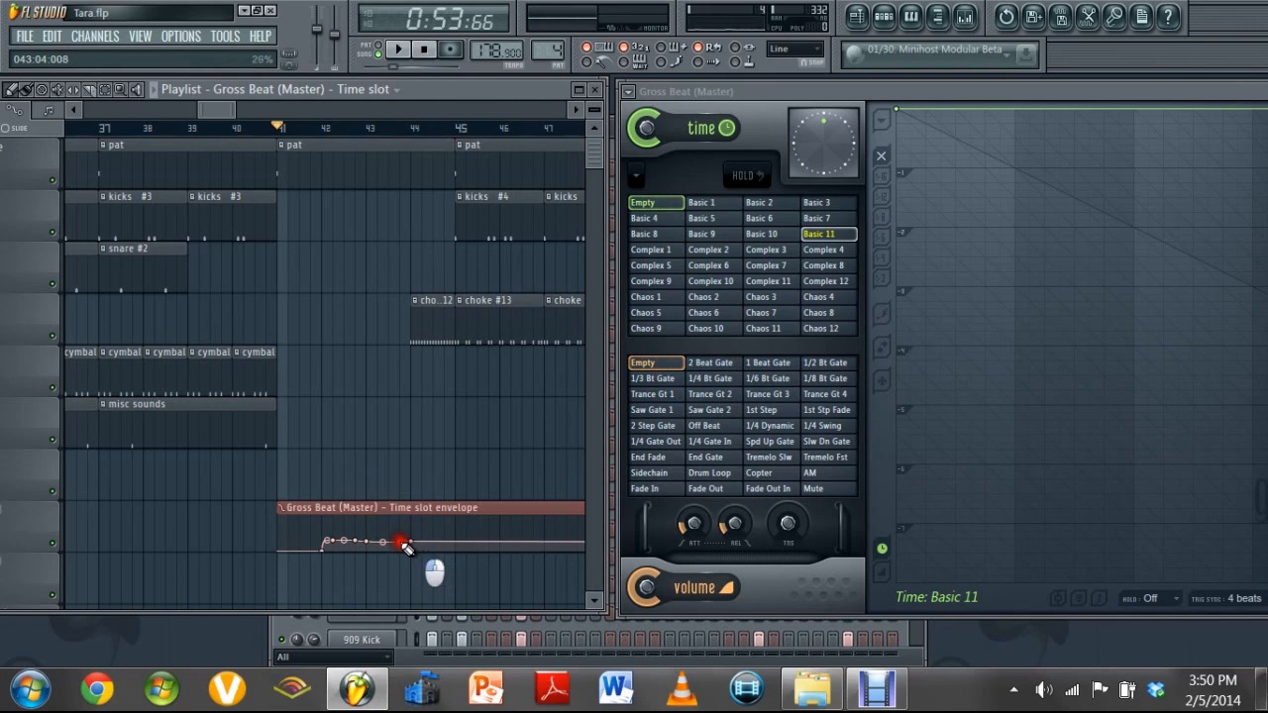
click(401, 544)
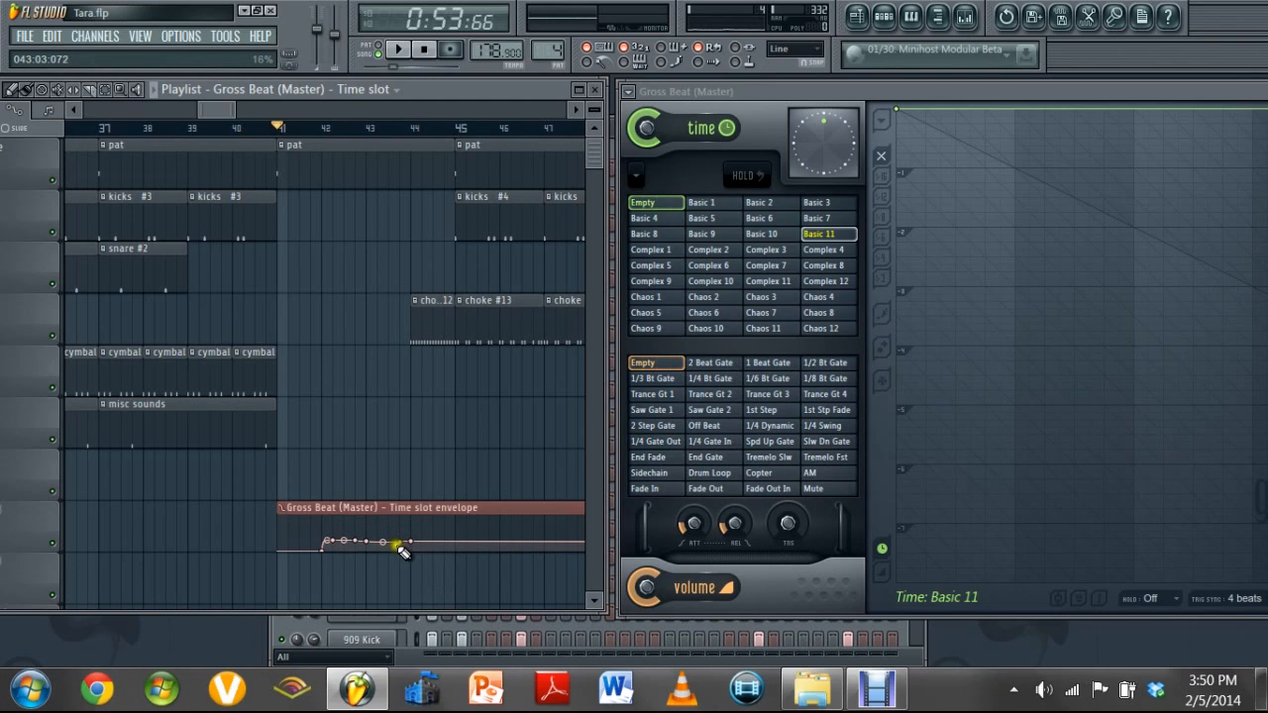
click(402, 545)
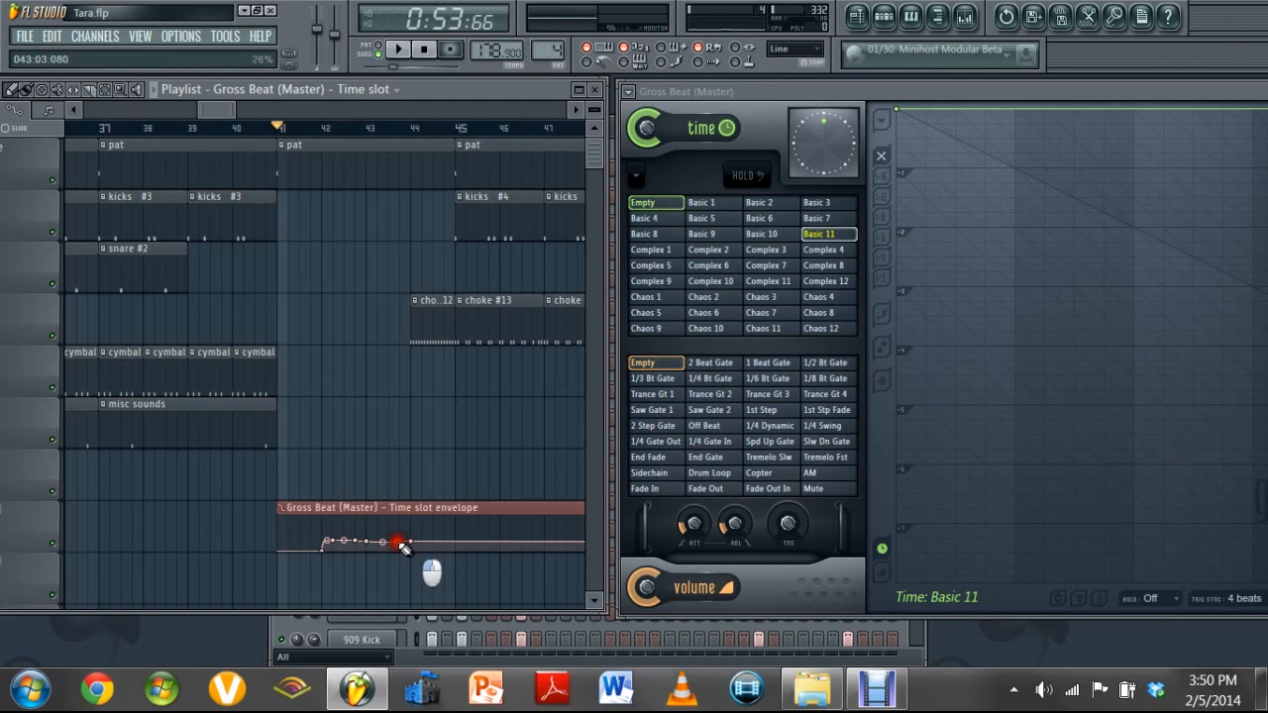
drag(403, 546, 407, 547)
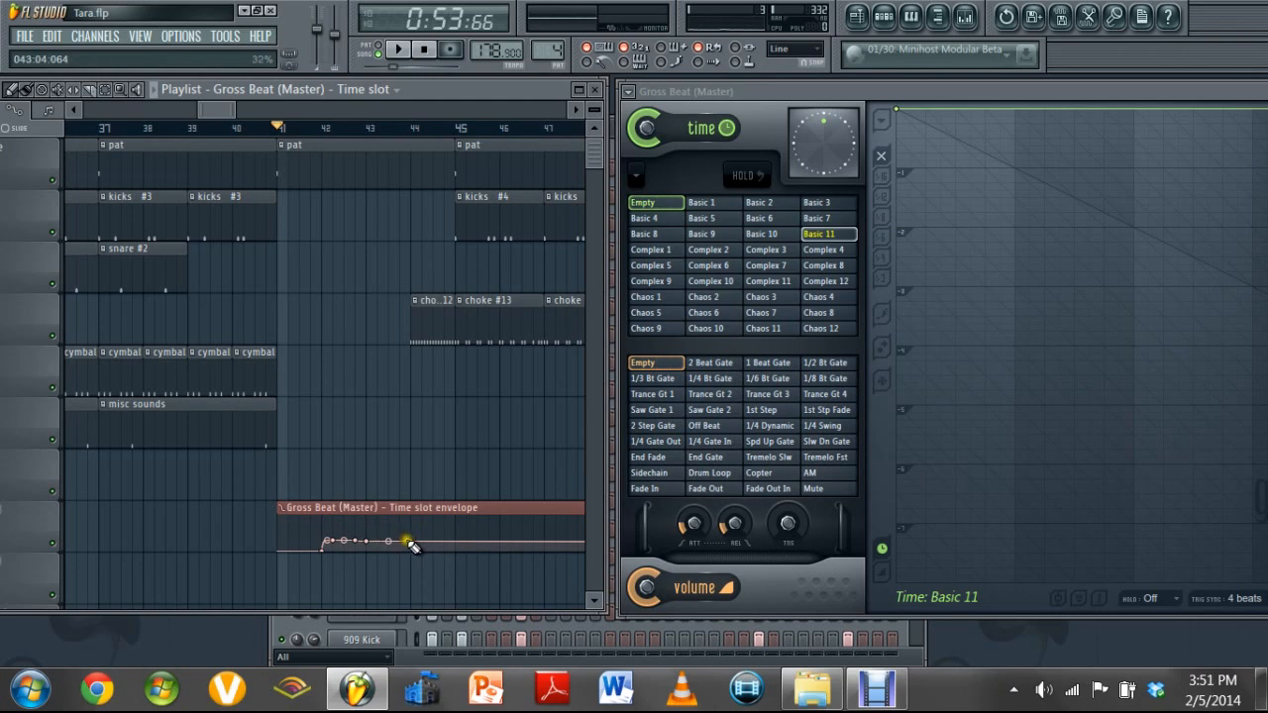
click(413, 547)
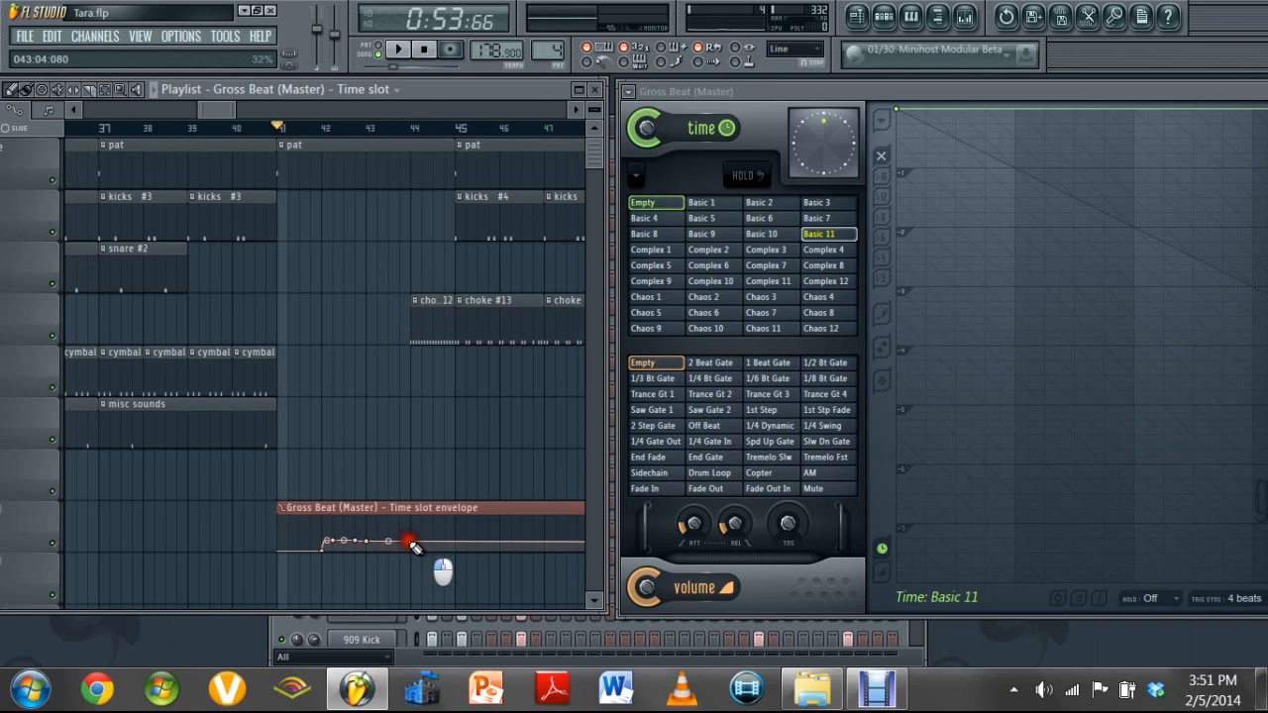
drag(413, 547, 422, 553)
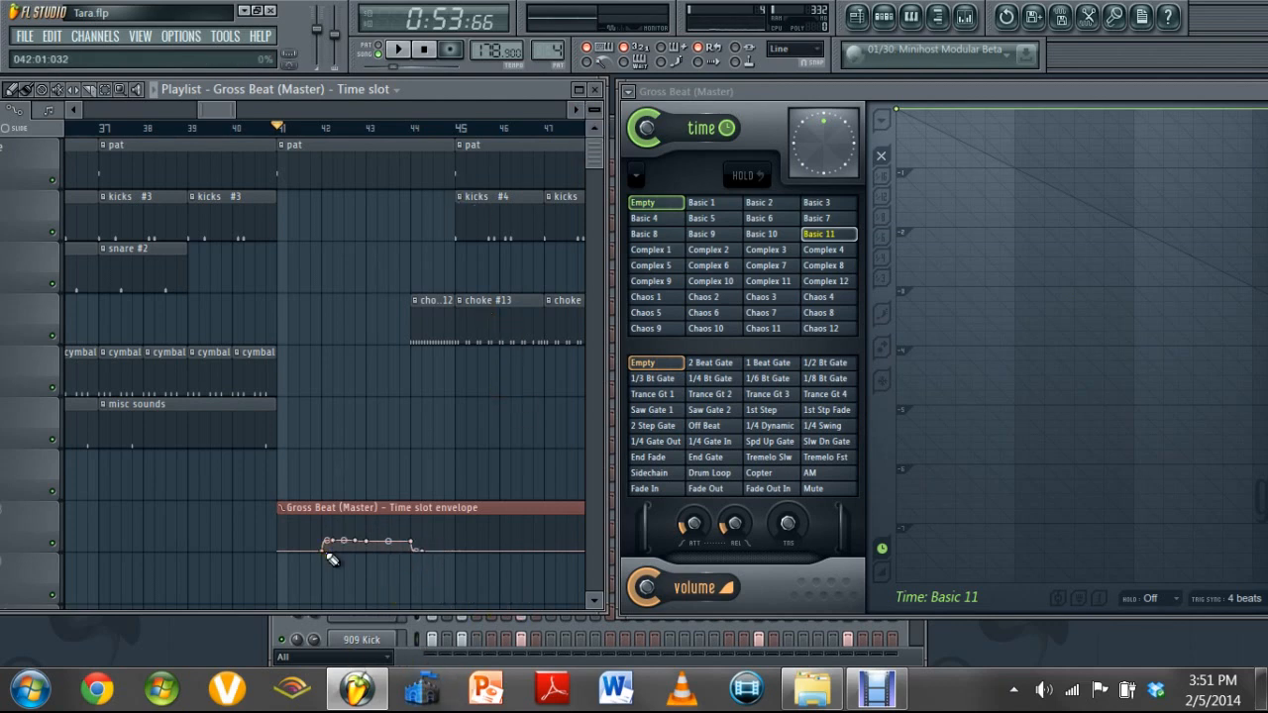
Play the song from bar 41 past bar 45 to check the complete time slot automation, and stop
key(space)
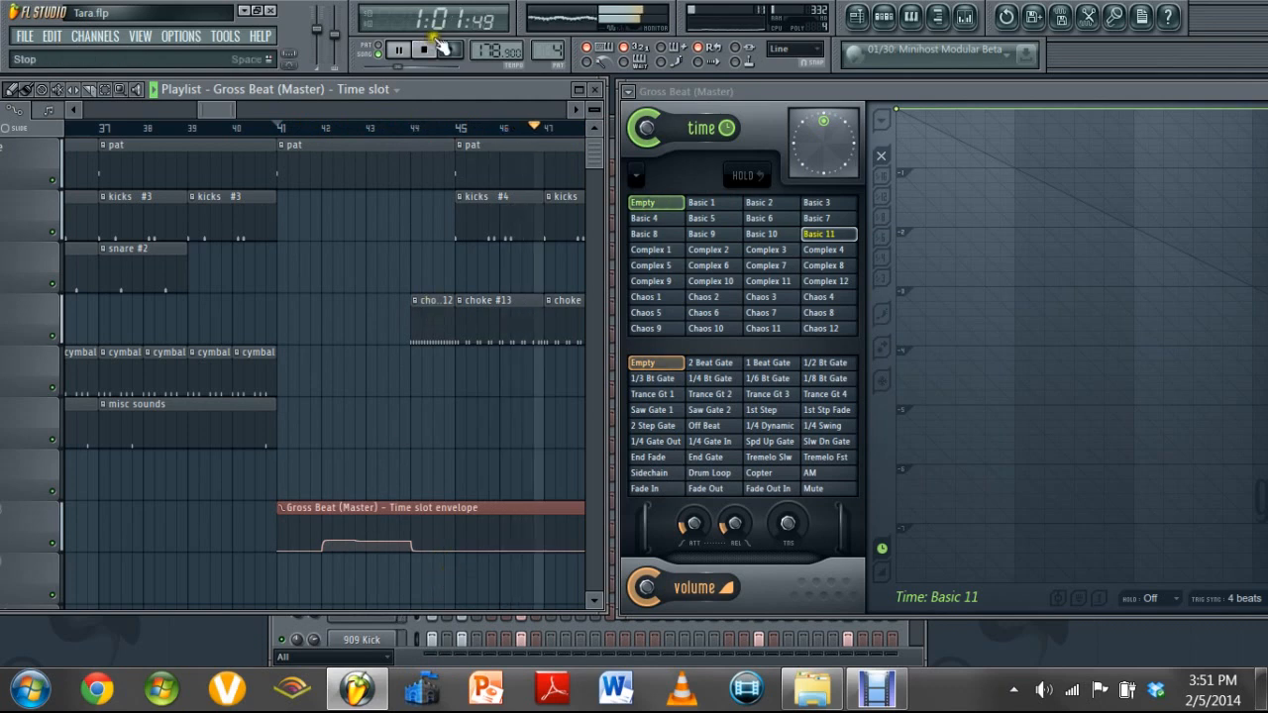
drag(221, 107, 258, 111)
key(space)
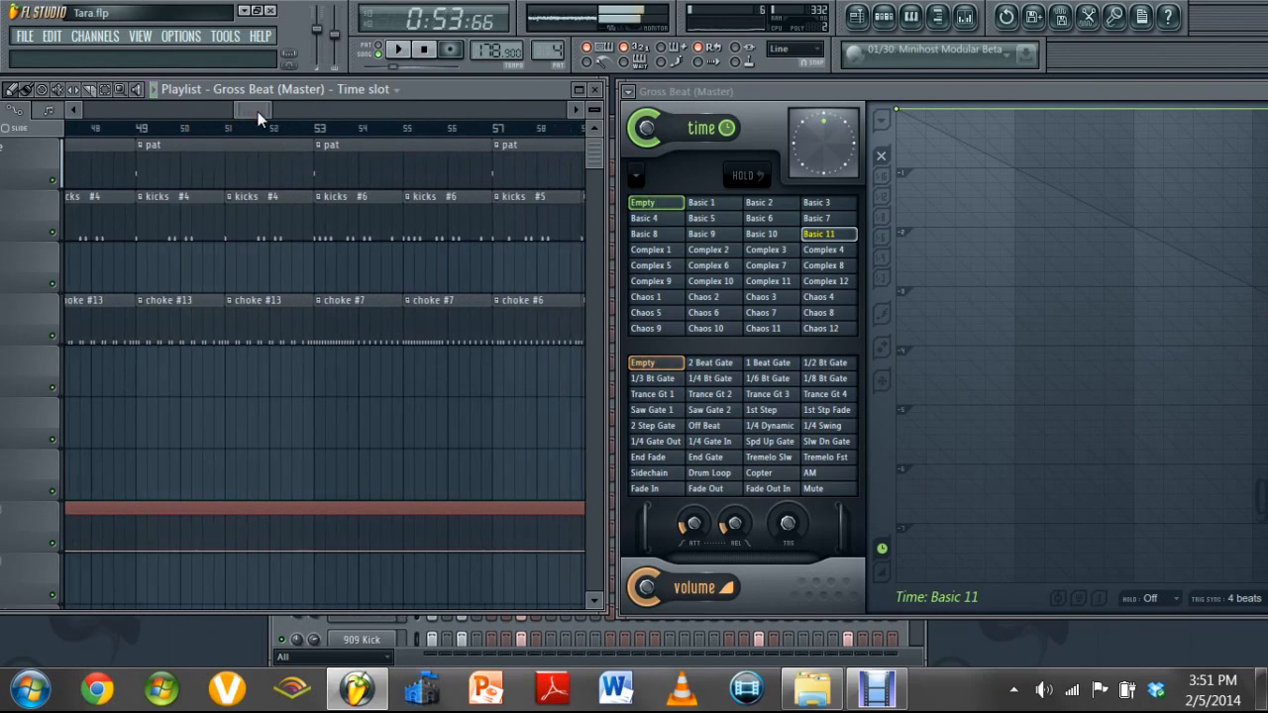
mouse_move(247, 111)
mouse_down()
mouse_move(209, 104)
mouse_move(244, 102)
mouse_move(260, 117)
mouse_up()
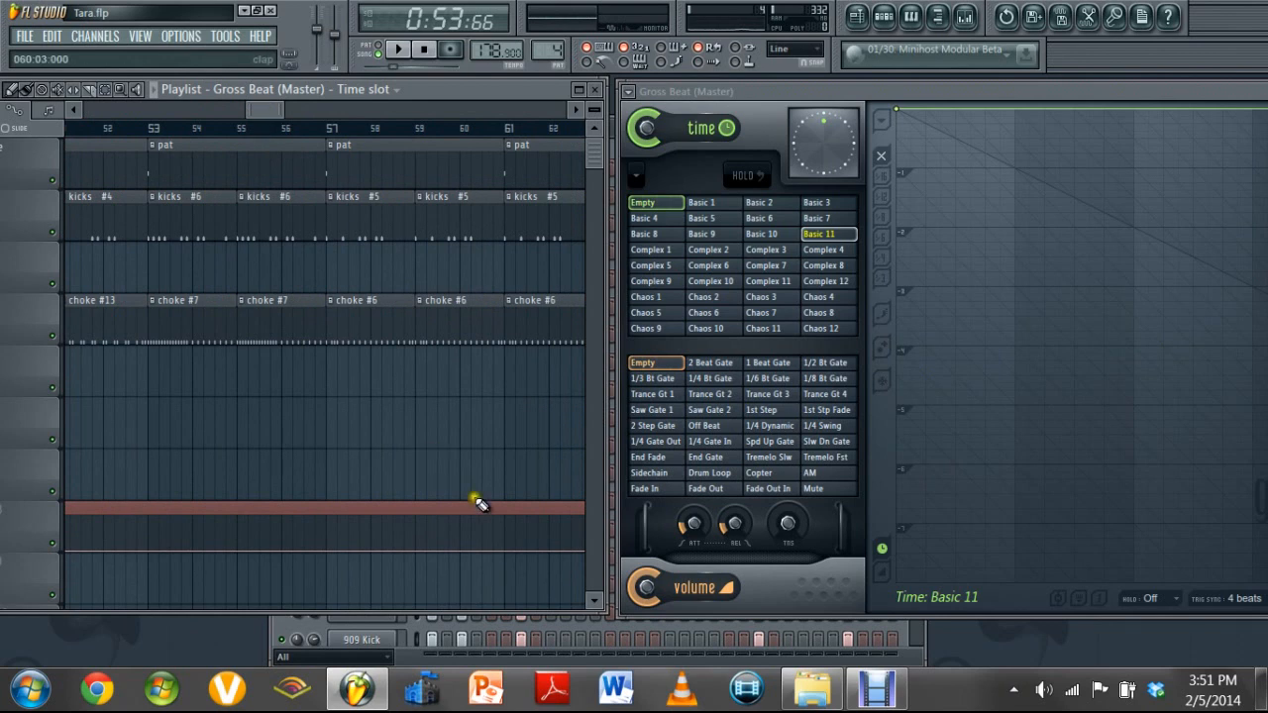
click(887, 699)
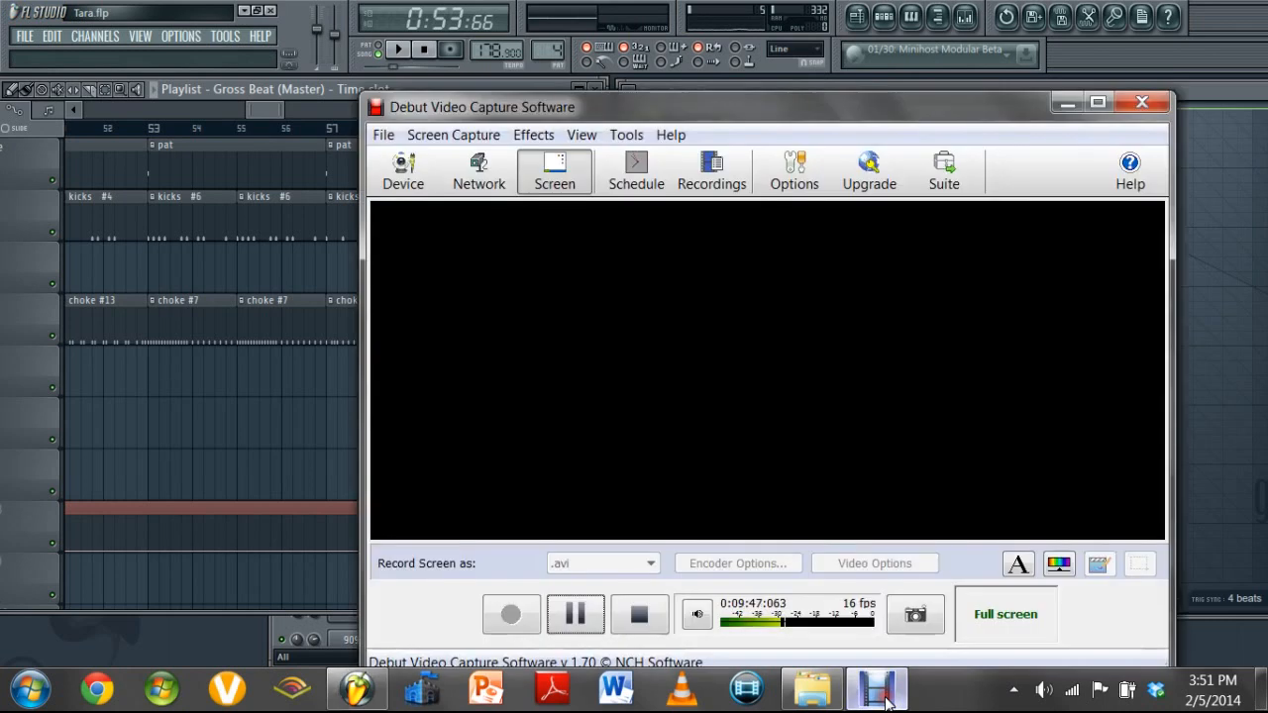